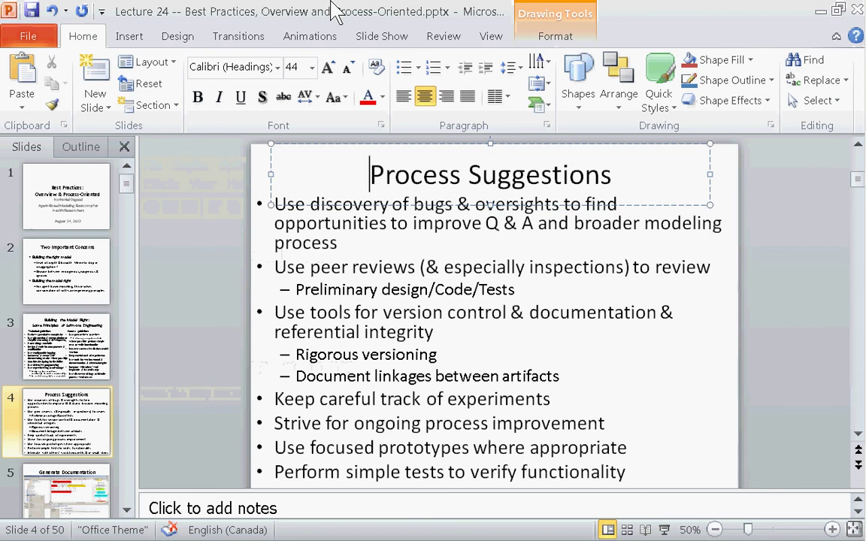
# - Save and close Lecture 24, then open Lecture 25 -- Best Practices, Technical.pptx as a slide show
pyautogui.hotkey('alt', 'F4')
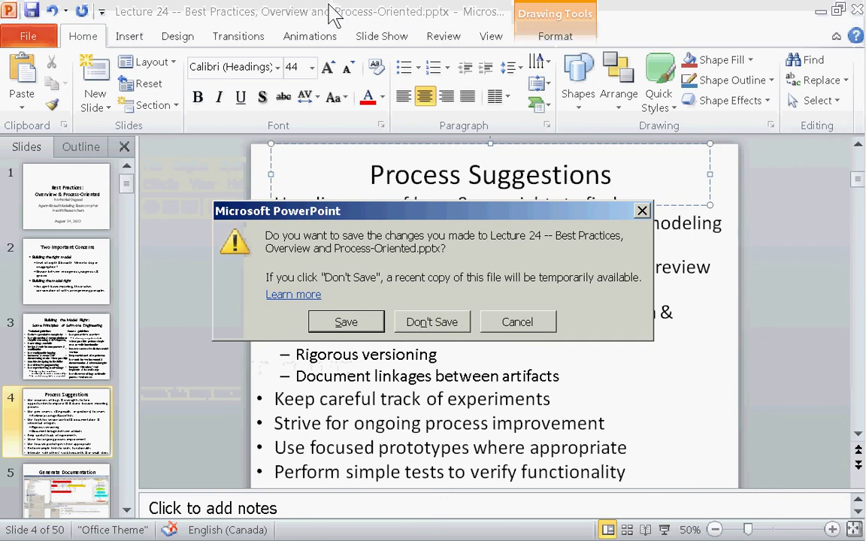
pyautogui.click(360, 324)
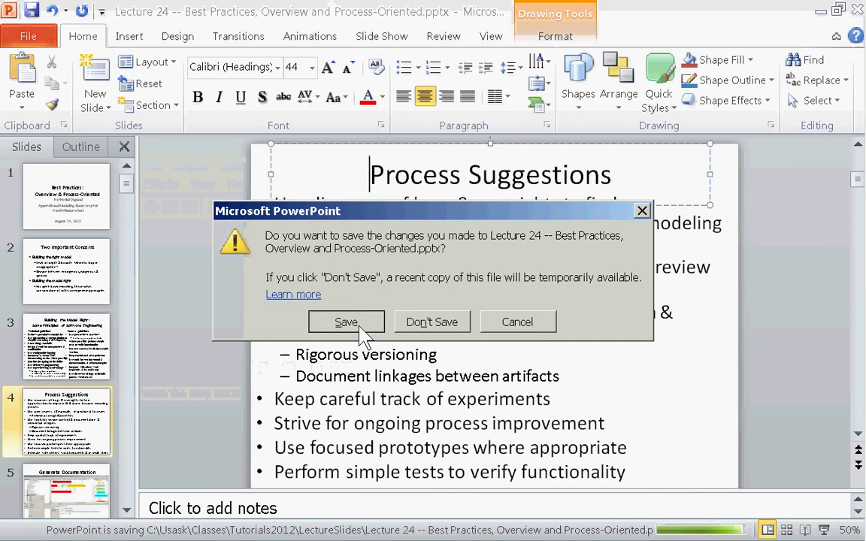
pyautogui.hotkey('alt', 'Tab')
pyautogui.hotkey('alt', 'shift', 'Tab')
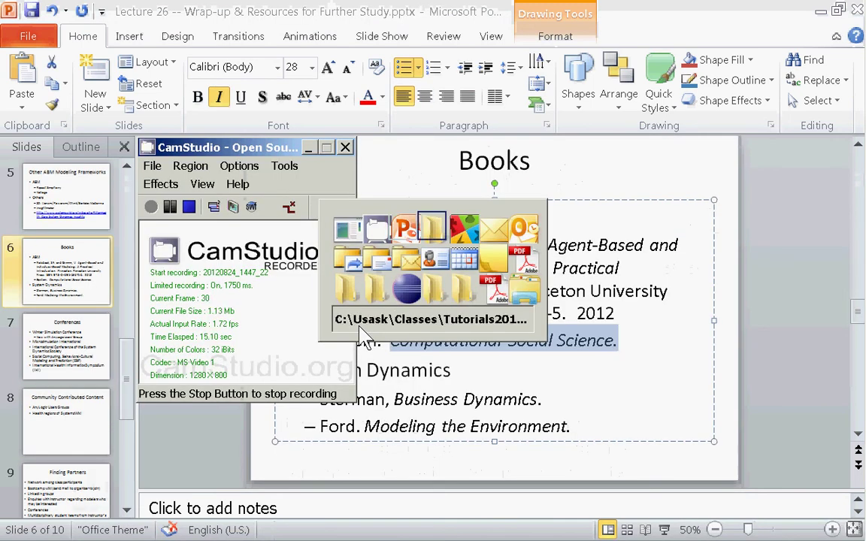
pyautogui.press('Down')
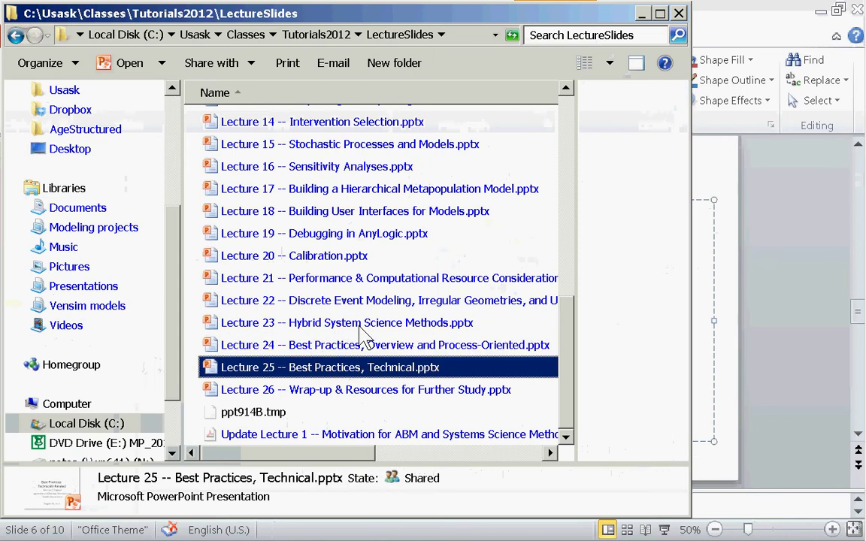
pyautogui.press('Return')
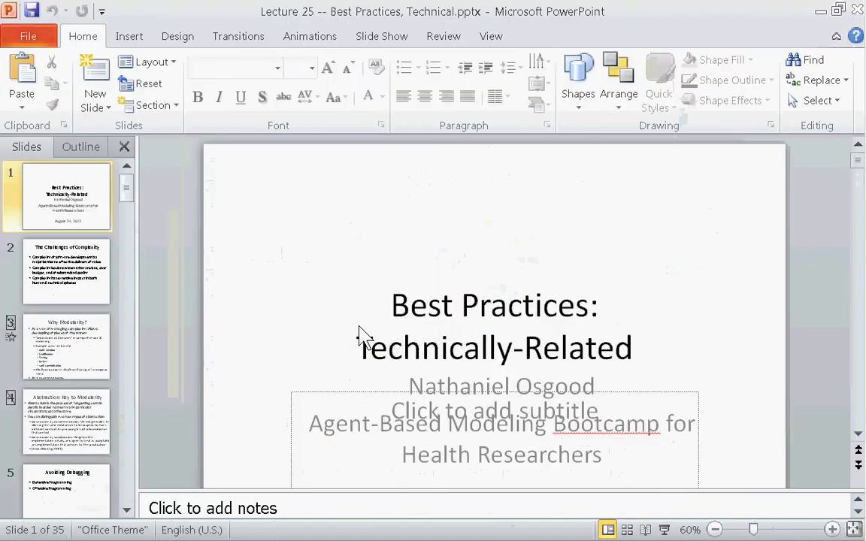
pyautogui.press('F5')
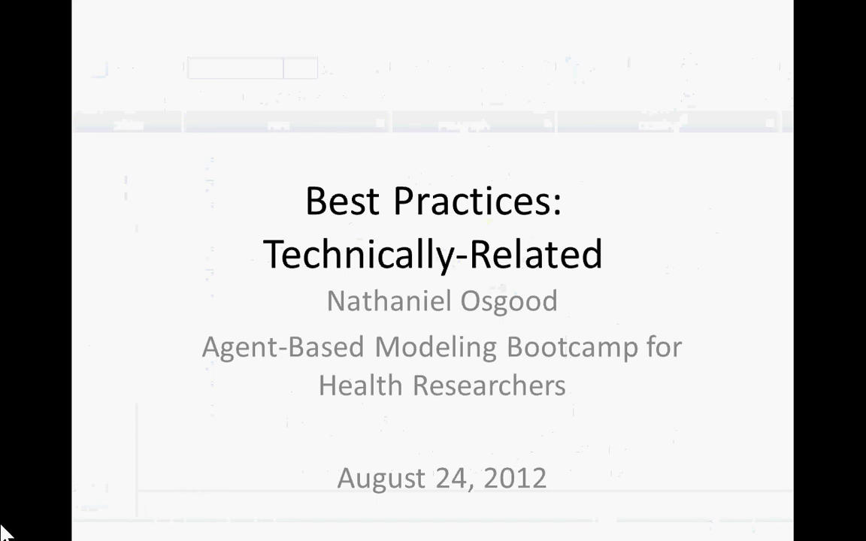
# - Advance the slide show to the 'Assertions Regarding Coordinates' slide
pyautogui.press('Right')
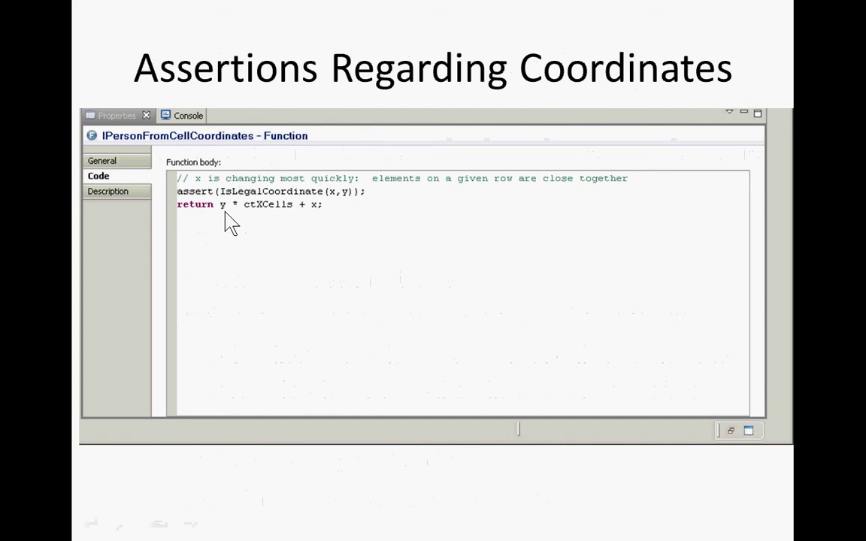
# - Advance to 'Confirming that Something Has Been Computed Before it is Used'
pyautogui.click(288, 221)
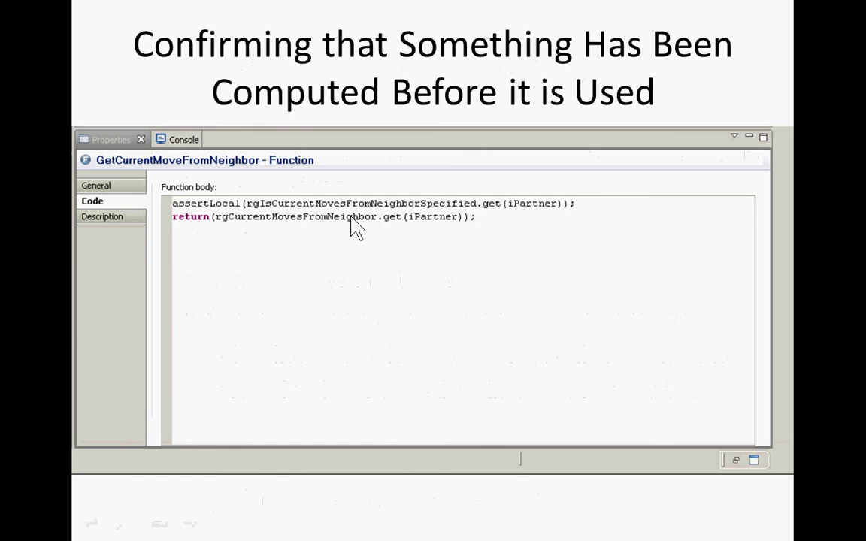
# - Advance one slide to 'Enabling Assertions in AnyLogic'
pyautogui.press('Right')
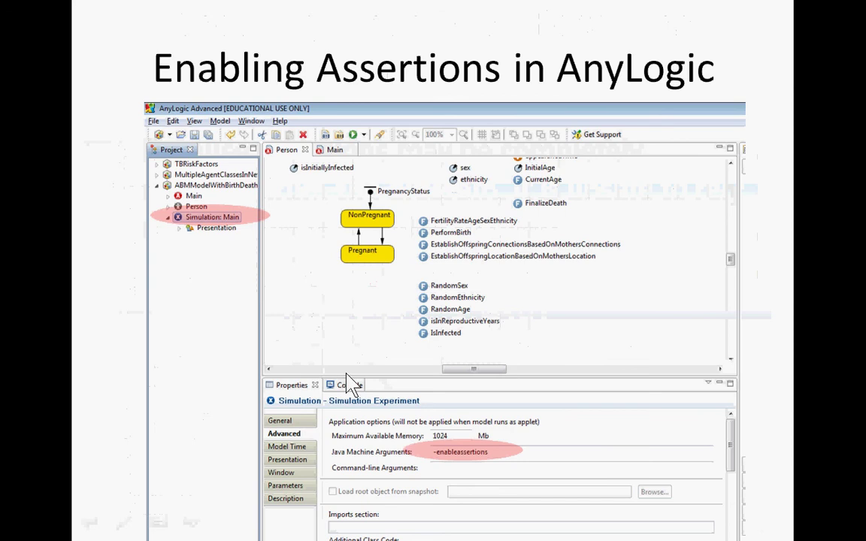
pyautogui.press('Right')
pyautogui.press('Right')
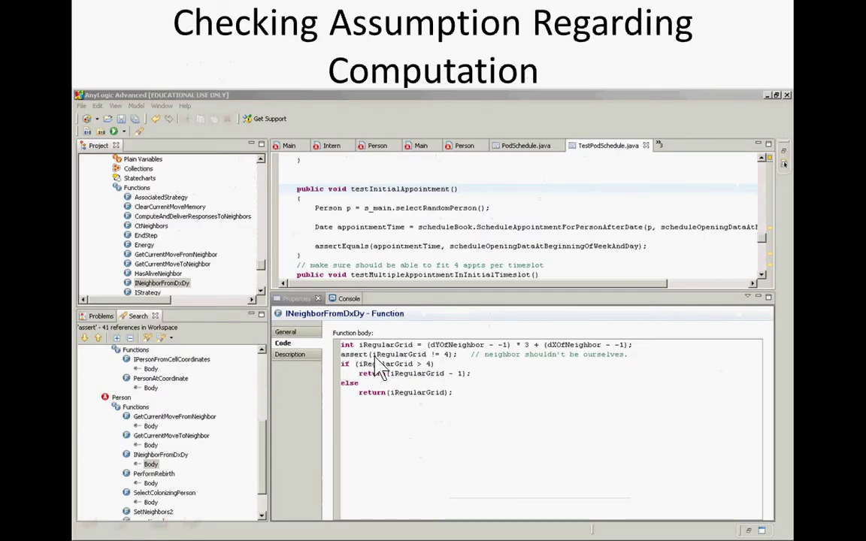
pyautogui.press('Left')
pyautogui.press('Left')
pyautogui.press('Left')
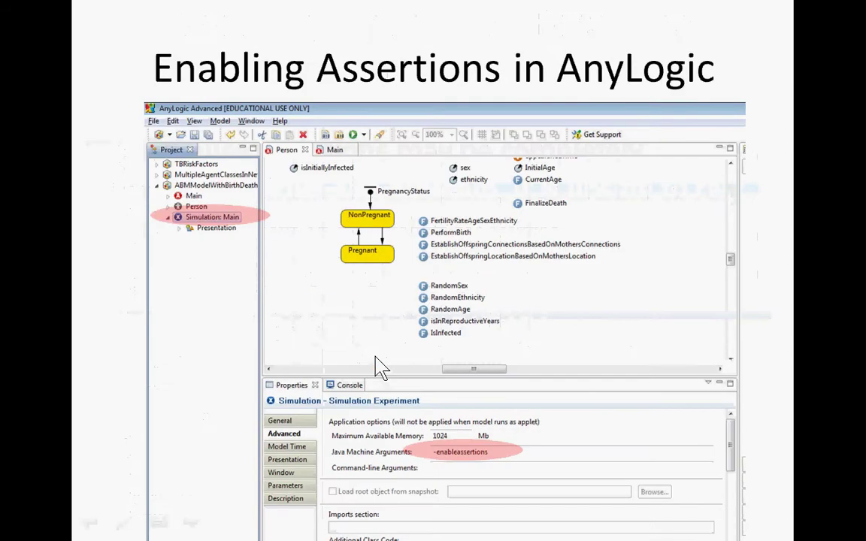
pyautogui.press('Right')
pyautogui.press('Right')
pyautogui.press('Right')
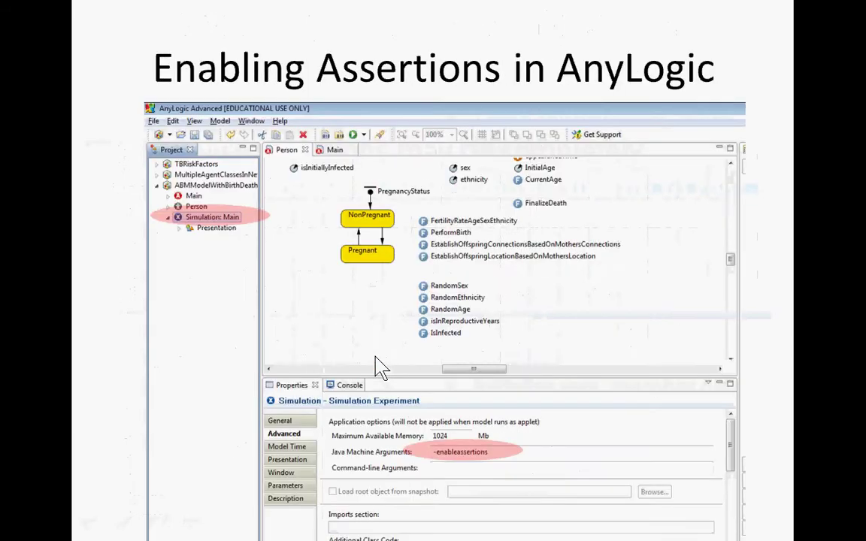
# - Step forward to Checking Assumption Regarding Computation, then back to the Defensive Programming slide
pyautogui.press('Right')
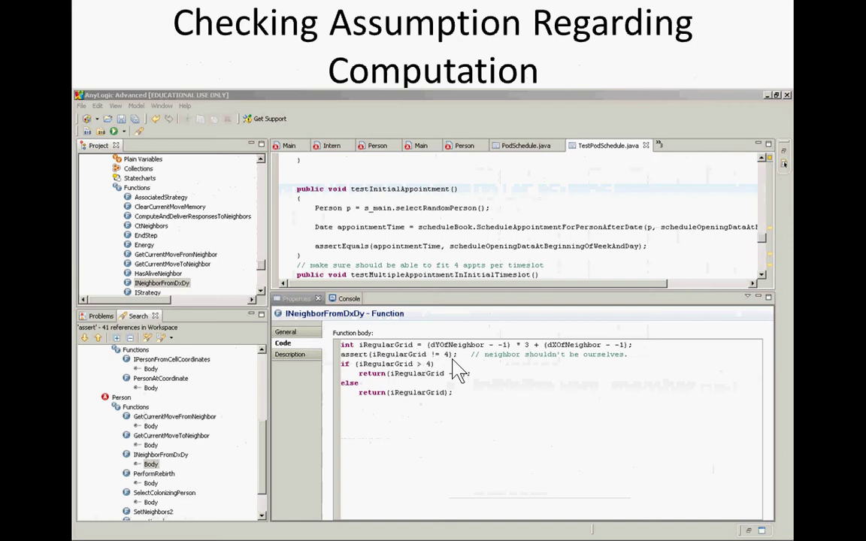
pyautogui.press('Left')
pyautogui.press('Right')
pyautogui.press('Left')
pyautogui.press('Left')
pyautogui.press('Left')
pyautogui.press('Left')
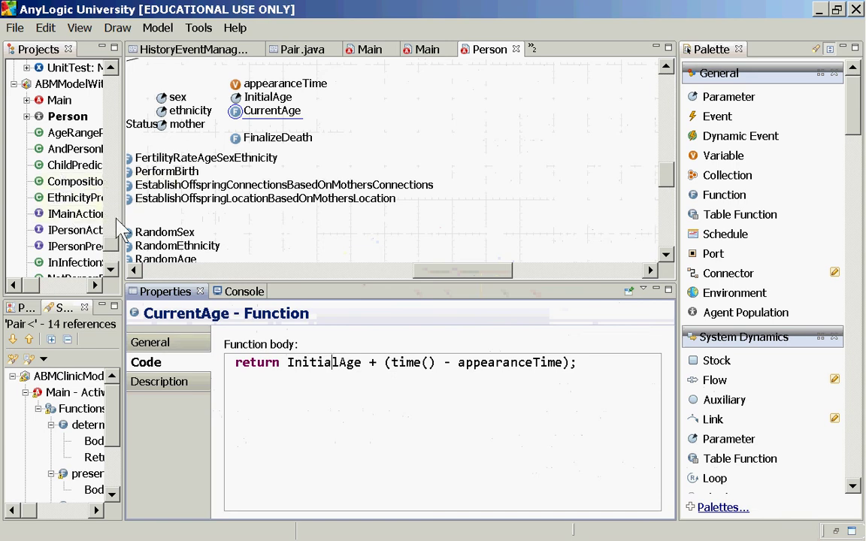
# - Open the AndPersonPredicate and ChildPredicate class code from the Projects tree
pyautogui.moveTo(113, 245)
pyautogui.mouseDown()
pyautogui.moveTo(116, 267)
pyautogui.moveTo(114, 239)
pyautogui.mouseUp()
pyautogui.doubleClick(87, 137)
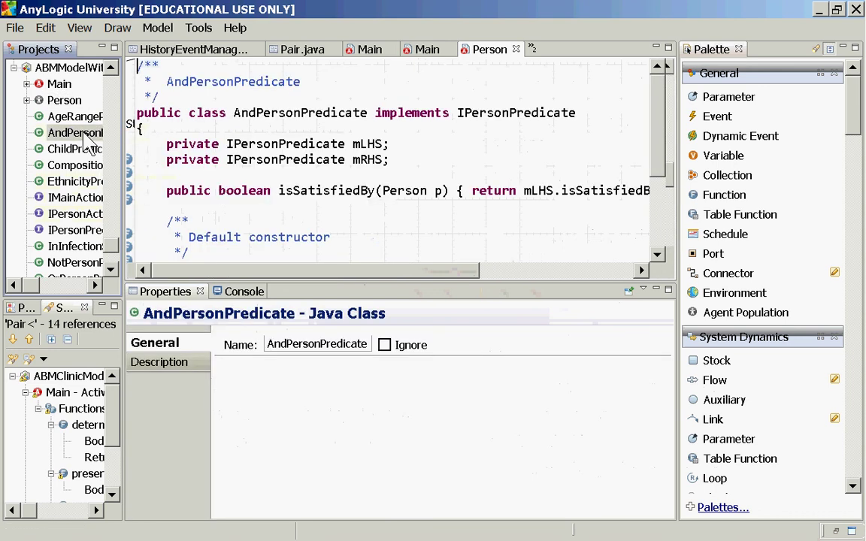
pyautogui.scroll(-3, 254, 206)
pyautogui.scroll(1, 255, 205)
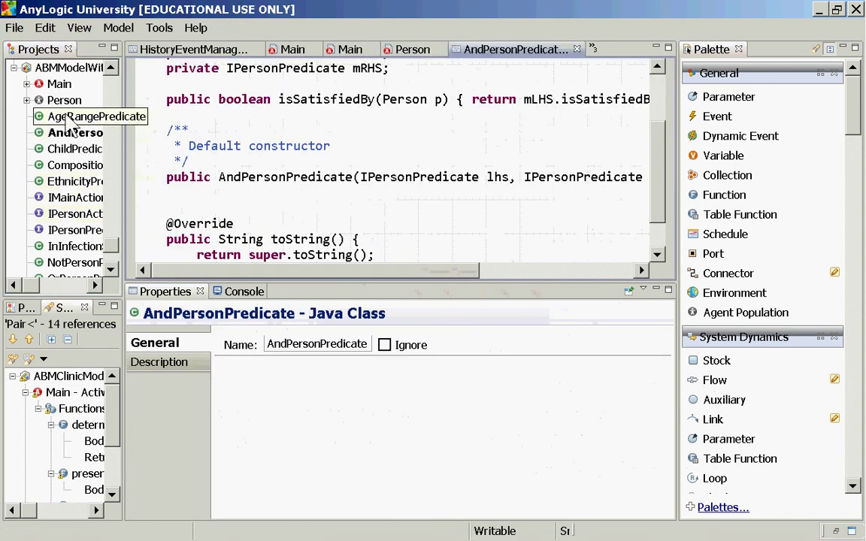
pyautogui.doubleClick(71, 149)
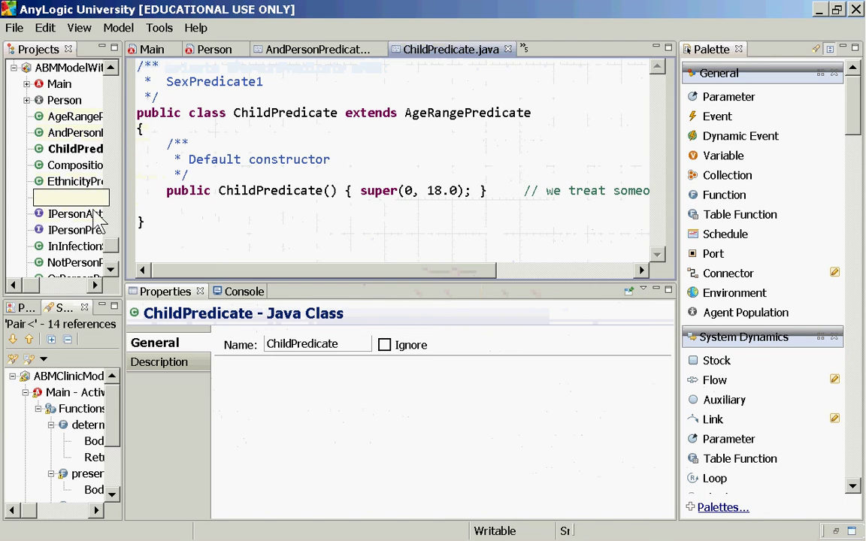
# - Open the InInfectionStatePredicate class code and widen the Projects panel to read full names
pyautogui.doubleClick(74, 246)
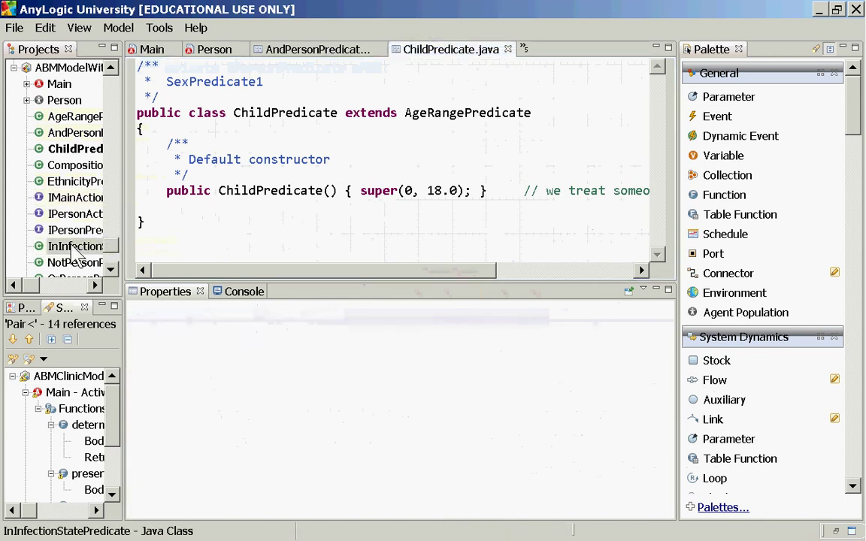
pyautogui.scroll(-1, 219, 248)
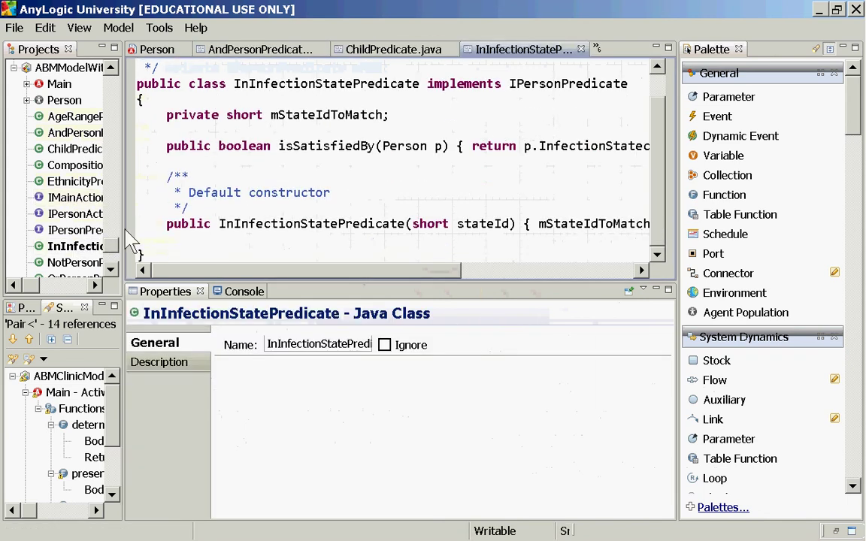
pyautogui.scroll(-8, 115, 248)
pyautogui.scroll(5, 113, 180)
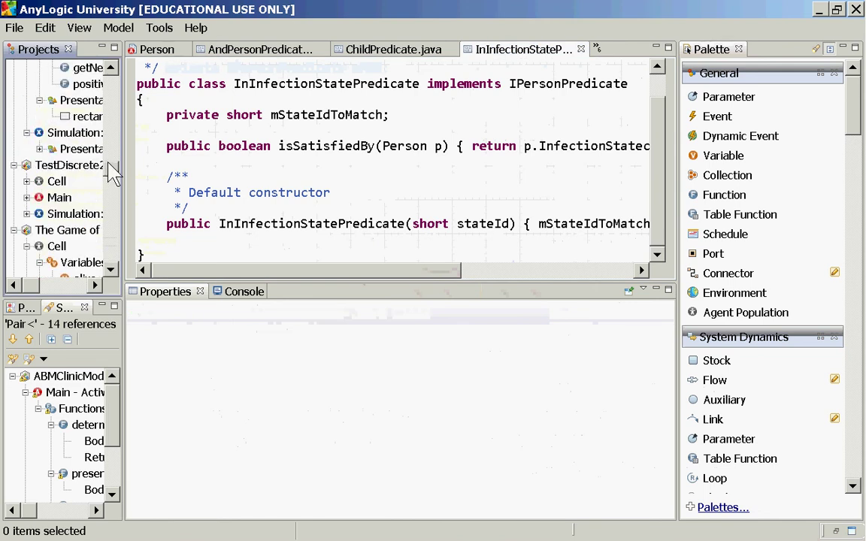
pyautogui.scroll(8, 114, 158)
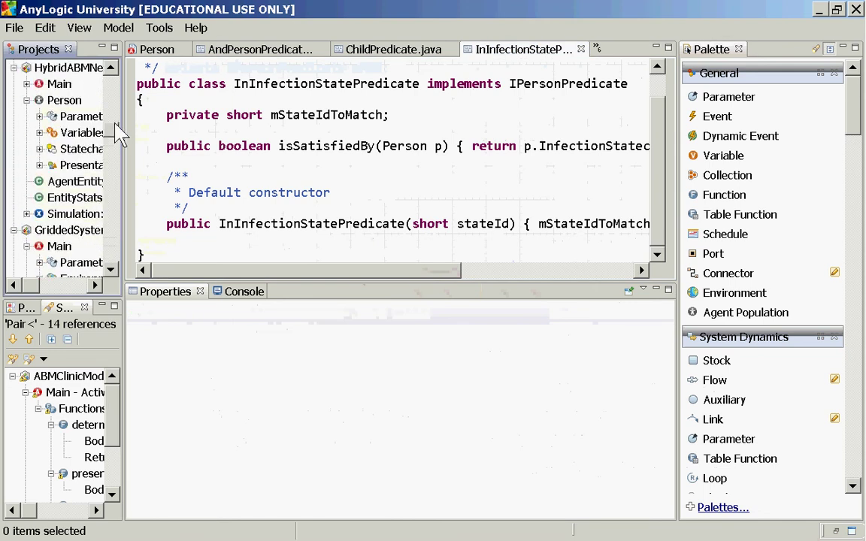
pyautogui.scroll(1, 121, 134)
pyautogui.scroll(-6, 115, 143)
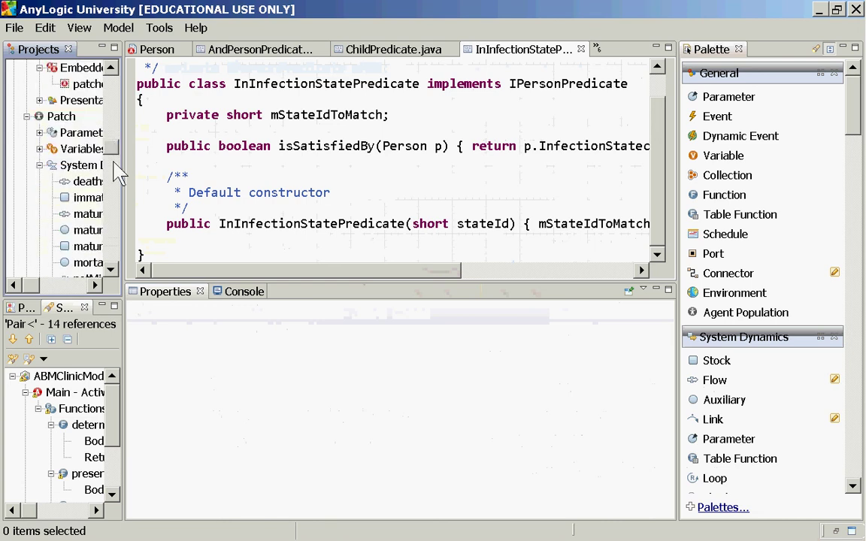
pyautogui.moveTo(127, 170); pyautogui.dragTo(246, 162)
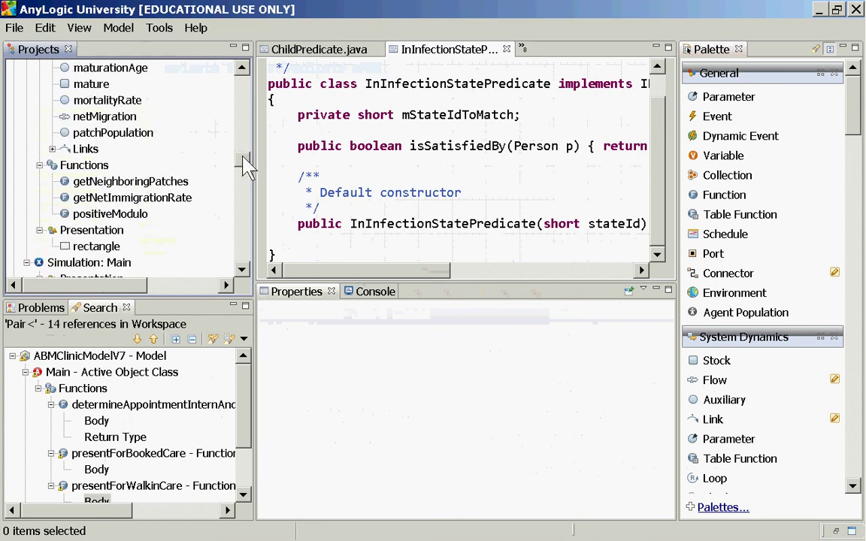
# - Select Patch's getNetImmigrationRate function and maximize its code view to read the whole body
pyautogui.click(85, 197)
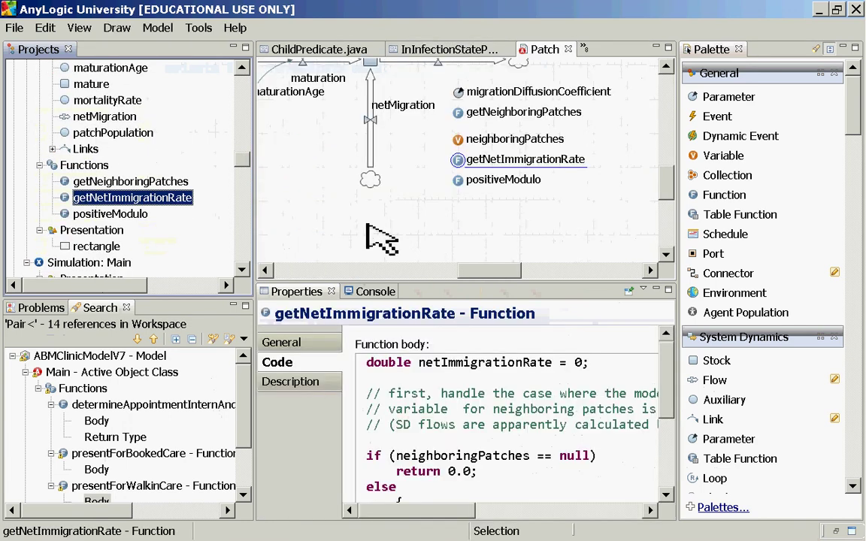
pyautogui.click(443, 436)
pyautogui.scroll(-3, 444, 436)
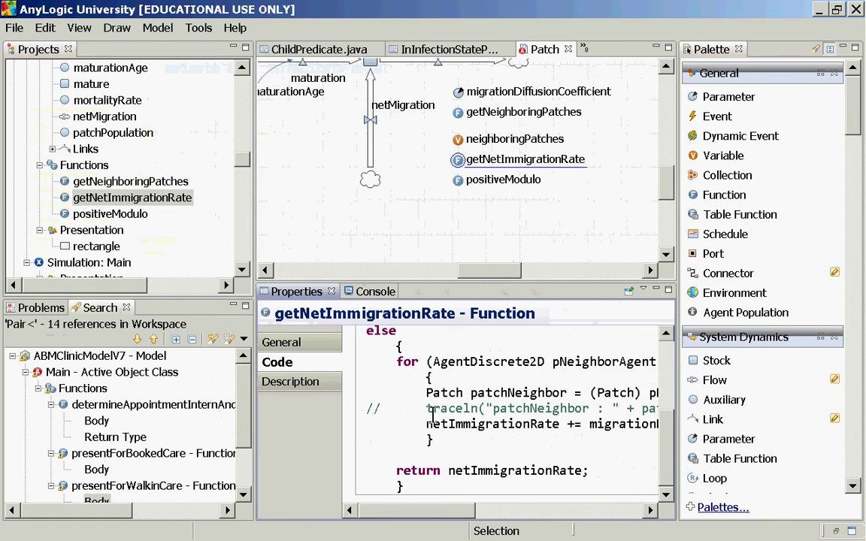
pyautogui.scroll(1, 428, 409)
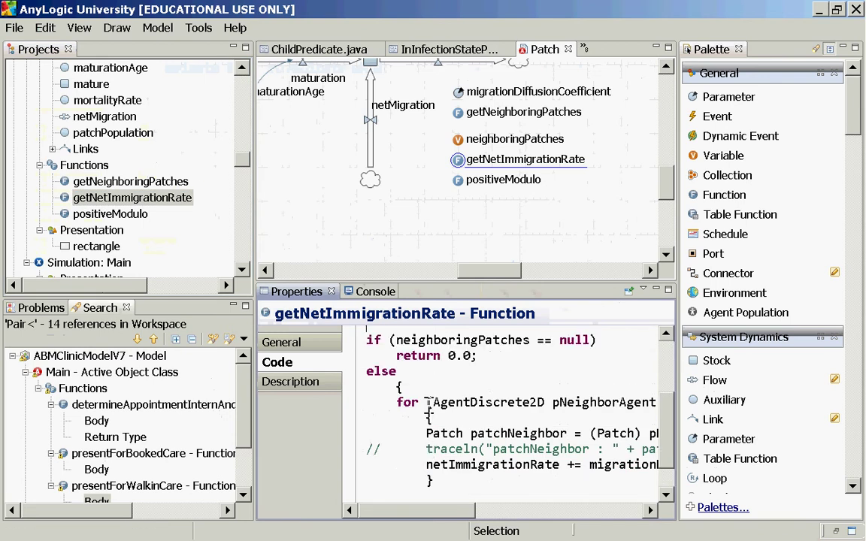
pyautogui.doubleClick(293, 292)
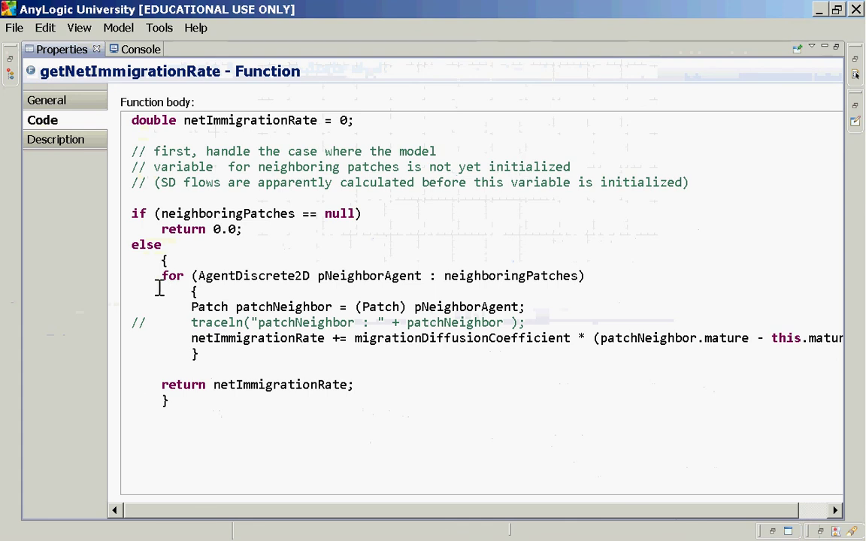
pyautogui.click(172, 228)
pyautogui.press('Up')
pyautogui.press('End')
pyautogui.hotkey('shift', 'Down')
pyautogui.hotkey('shift', 'Down')
pyautogui.hotkey('shift', 'Down')
pyautogui.hotkey('shift', 'Down')
pyautogui.hotkey('shift', 'Down')
pyautogui.hotkey('shift', 'Down')
pyautogui.hotkey('shift', 'Down')
pyautogui.hotkey('shift', 'Down')
pyautogui.hotkey('shift', 'Down')
pyautogui.hotkey('shift', 'Down')
pyautogui.hotkey('shift', 'Down')
pyautogui.hotkey('shift', 'Down')
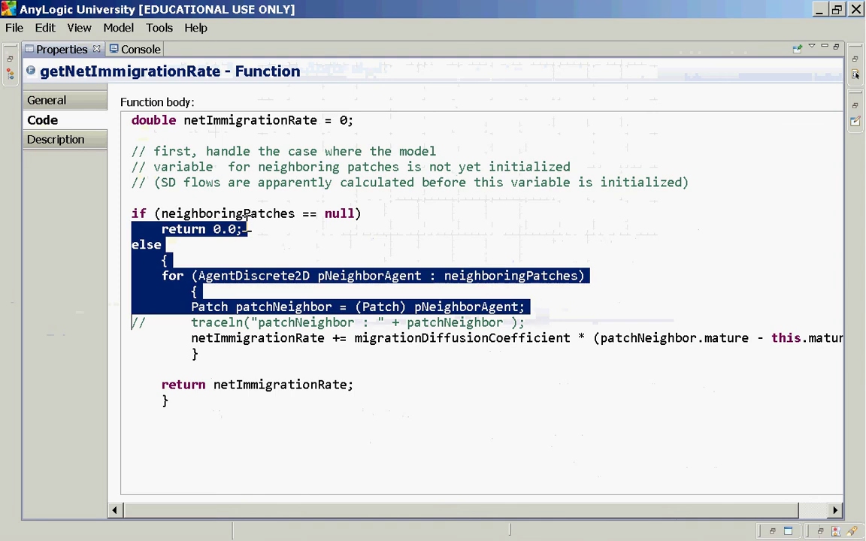
pyautogui.hotkey('shift', 'Tab')
pyautogui.press('Right')
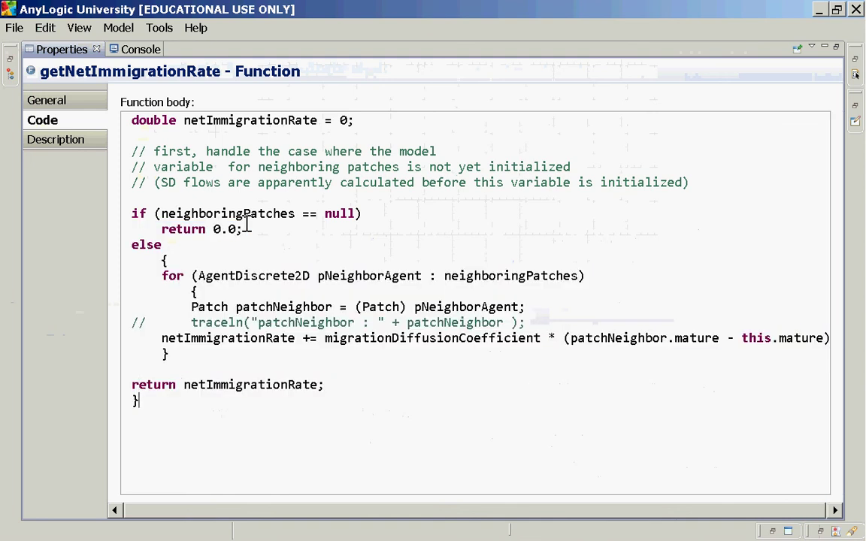
pyautogui.press('Up')
pyautogui.press('Up')
pyautogui.hotkey('shift', 'Up')
pyautogui.hotkey('shift', 'Up')
pyautogui.hotkey('shift', 'Up')
pyautogui.hotkey('shift', 'Up')
pyautogui.hotkey('shift', 'Up')
pyautogui.hotkey('shift', 'Up')
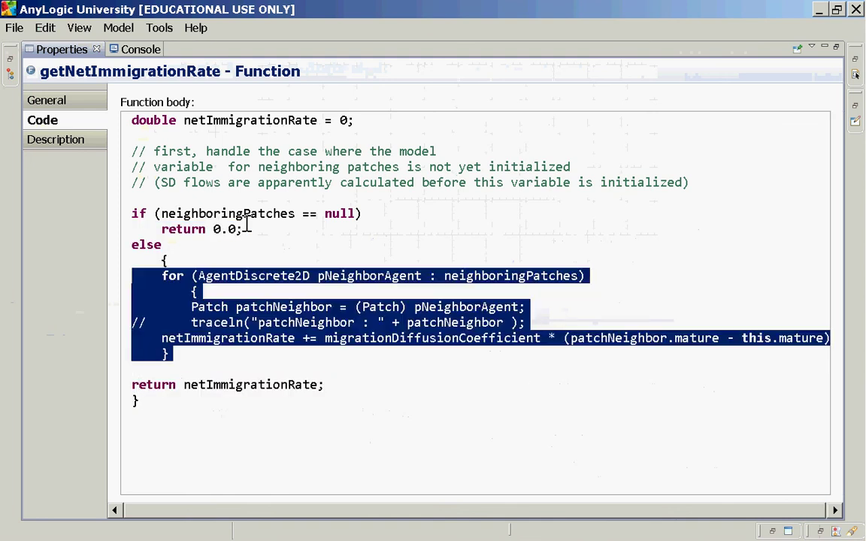
pyautogui.hotkey('shift', 'Tab')
pyautogui.press('Down')
pyautogui.press('Up')
pyautogui.press('Up')
pyautogui.press('Up')
pyautogui.press('Up')
pyautogui.press('Up')
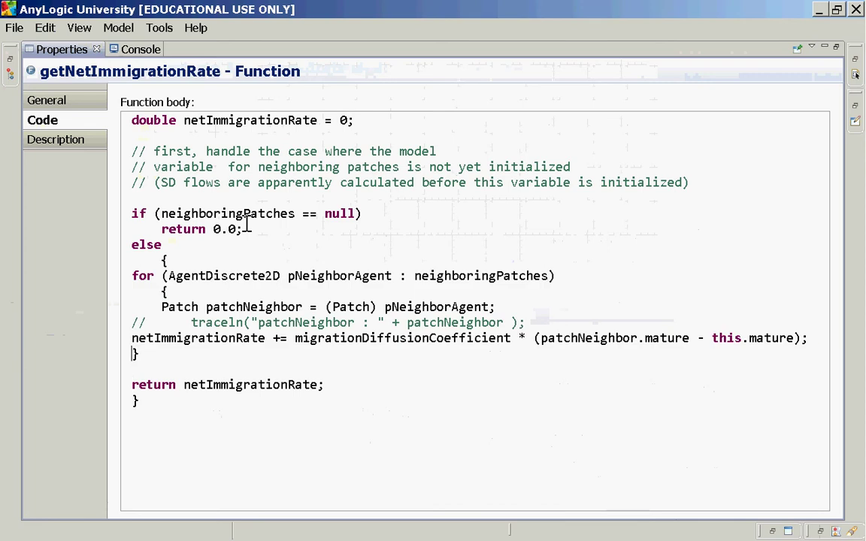
pyautogui.press('Delete')
pyautogui.press('Up')
pyautogui.press('Delete')
pyautogui.press('Up')
pyautogui.press('Up')
pyautogui.press('Delete')
pyautogui.press('Down')
pyautogui.press('Down')
pyautogui.press('Down')
pyautogui.press('Down')
pyautogui.press('Down')
pyautogui.press('Down')
pyautogui.press('Down')
pyautogui.press('Down')
pyautogui.press('Down')
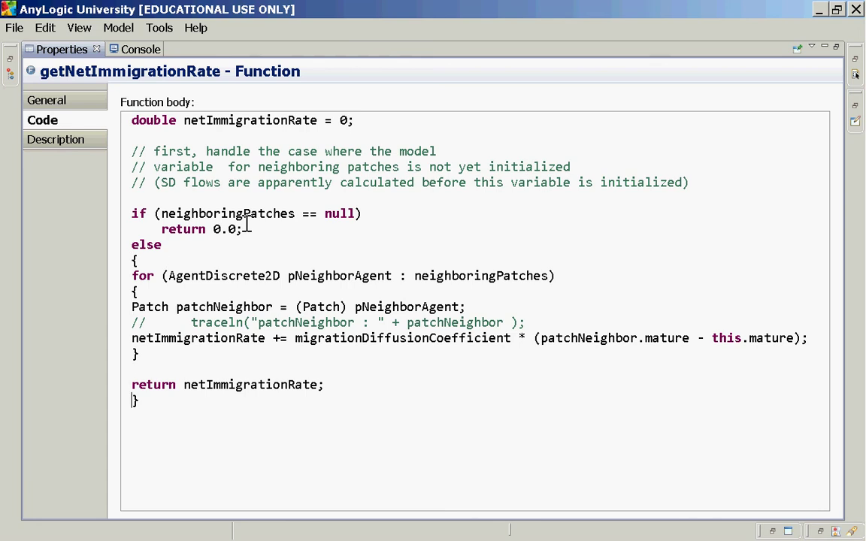
pyautogui.hotkey('ctrl', 'z')
pyautogui.hotkey('ctrl', 'z')
pyautogui.hotkey('ctrl', 'z')
pyautogui.hotkey('ctrl', 'z')
pyautogui.hotkey('ctrl', 'z')
pyautogui.hotkey('ctrl', 'z')
pyautogui.hotkey('ctrl', 'z')
pyautogui.hotkey('ctrl', 'z')
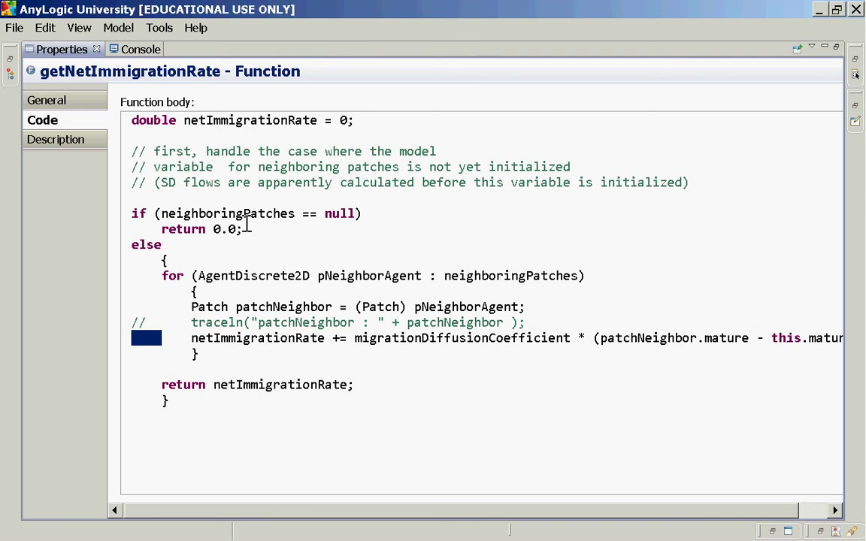
pyautogui.hotkey('ctrl', 'z')
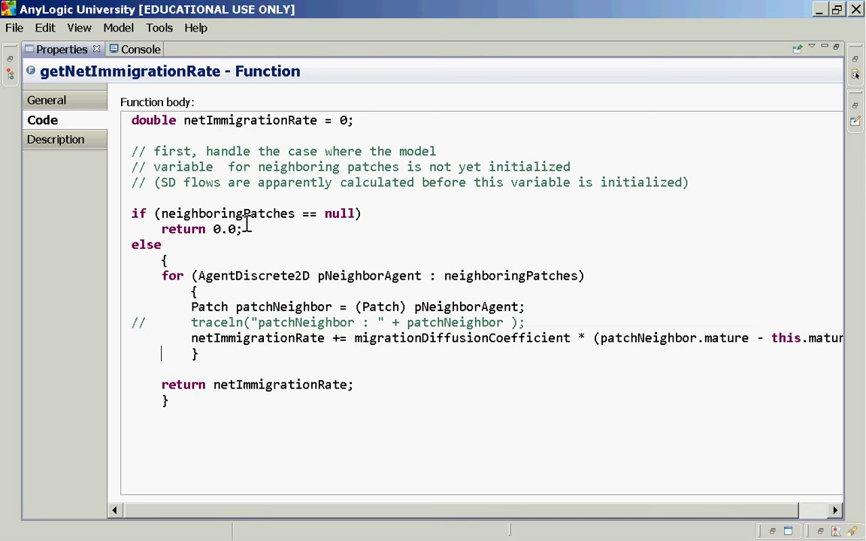
pyautogui.hotkey('ctrl', 'z')
pyautogui.press('Up')
pyautogui.press('Up')
pyautogui.press('Up')
pyautogui.press('Up')
pyautogui.press('Up')
pyautogui.press('Up')
# - Restore the maximized code view to the normal layout with project tree, Patch diagram and code
pyautogui.press('Down')
pyautogui.press('Down')
pyautogui.press('Down')
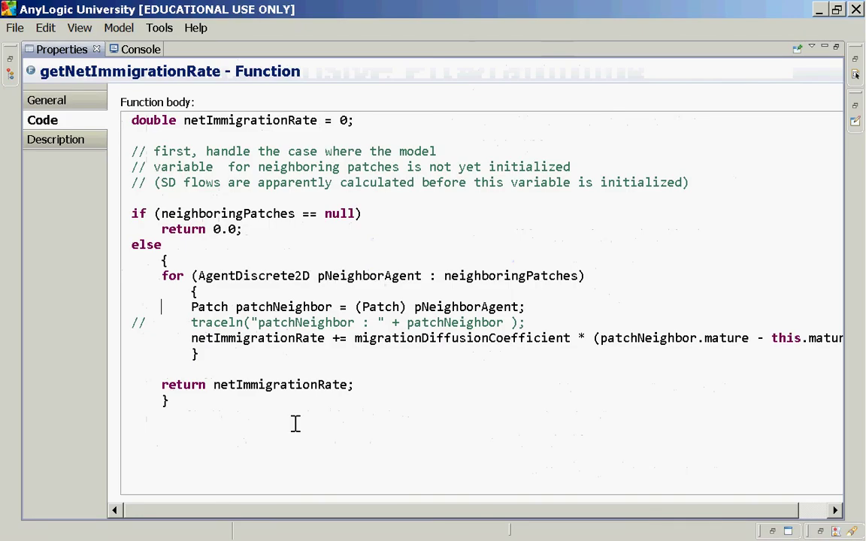
pyautogui.doubleClick(49, 50)
pyautogui.doubleClick(52, 56)
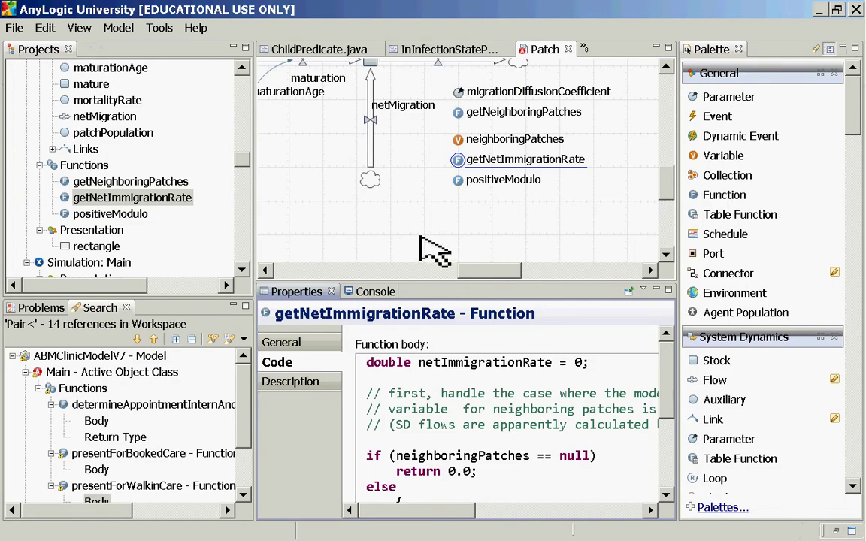
pyautogui.click(13, 29)
pyautogui.click(37, 65)
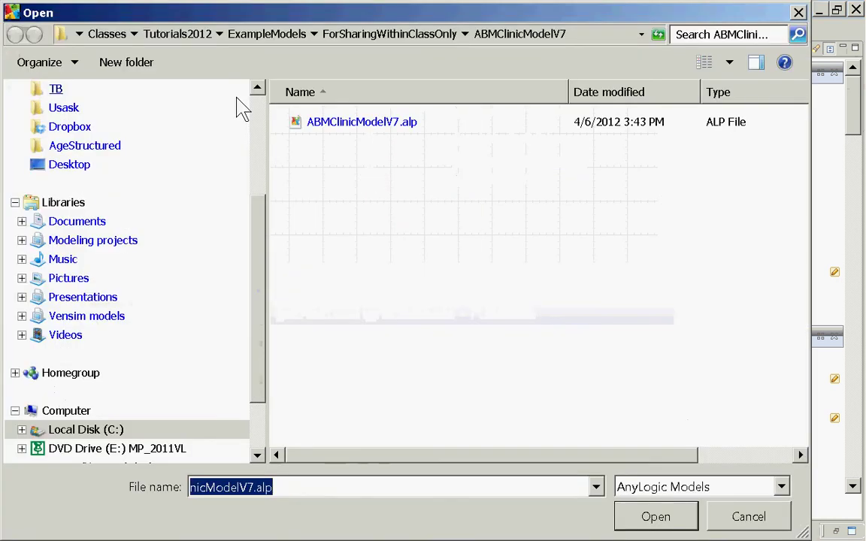
pyautogui.press('Escape')
pyautogui.click(180, 34)
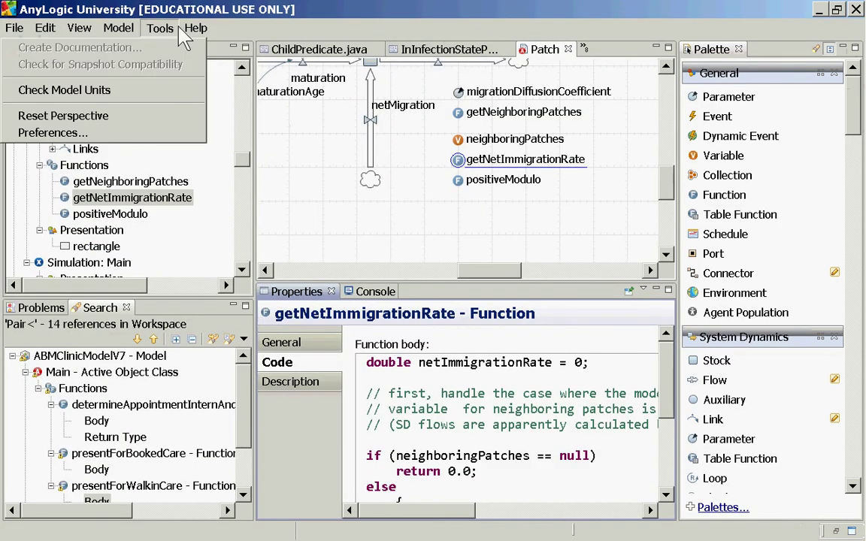
pyautogui.moveTo(194, 26)
pyautogui.click(189, 90)
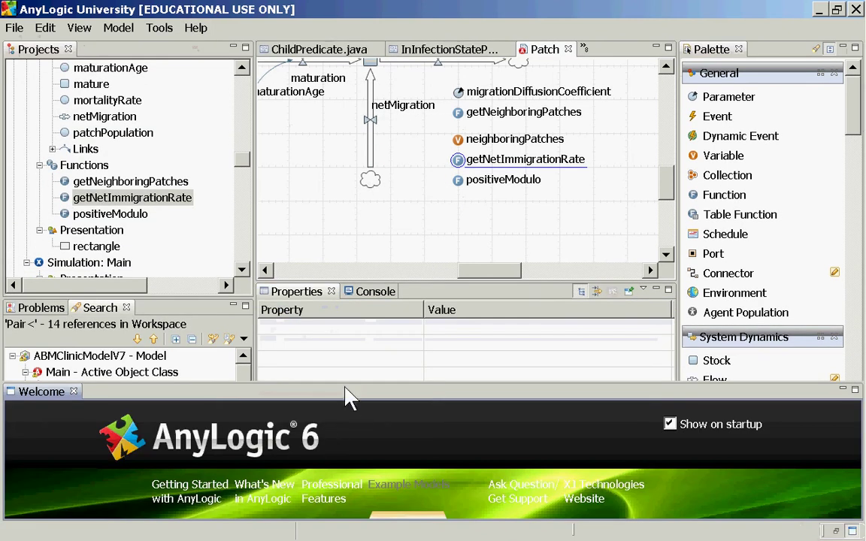
pyautogui.moveTo(341, 381); pyautogui.dragTo(366, 88)
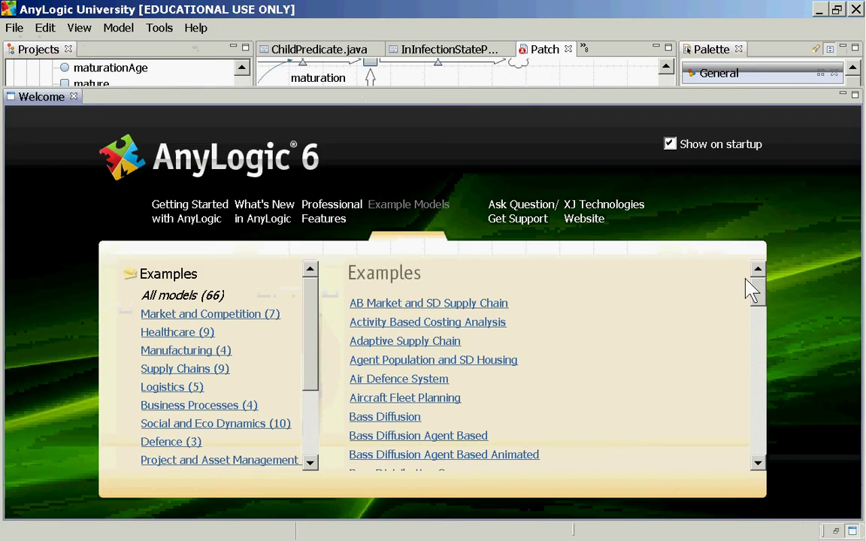
pyautogui.moveTo(762, 303); pyautogui.dragTo(758, 482)
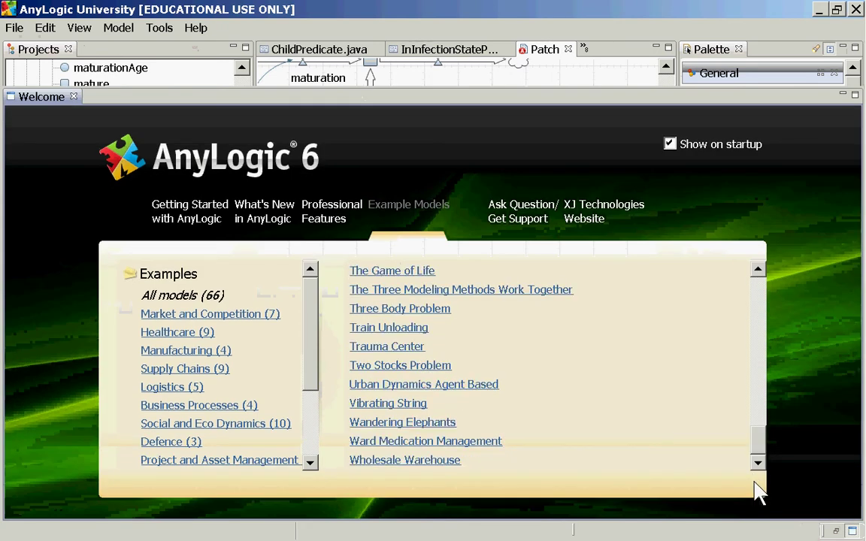
pyautogui.hotkey('ctrl', 'w')
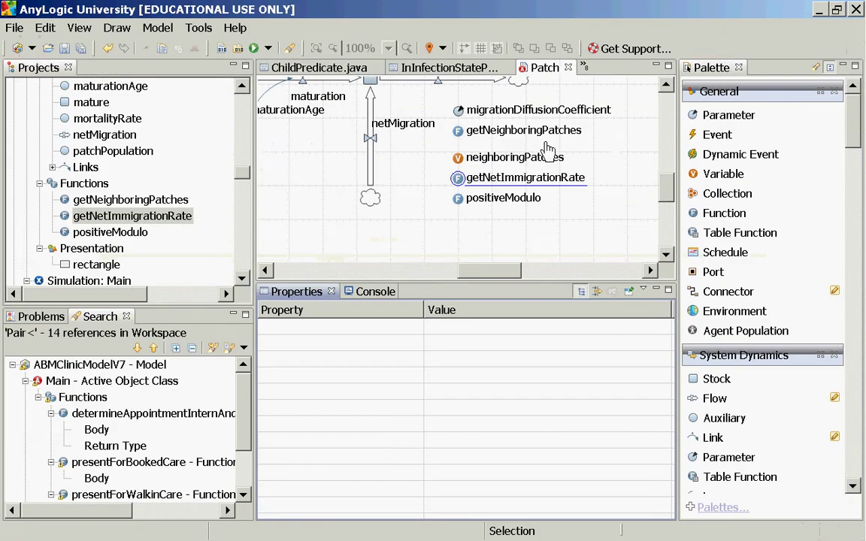
# - Select the Elephant class in Wandering Elephants and view its Advanced, then Agent properties
pyautogui.moveTo(246, 165); pyautogui.dragTo(260, 289)
pyautogui.click(69, 235)
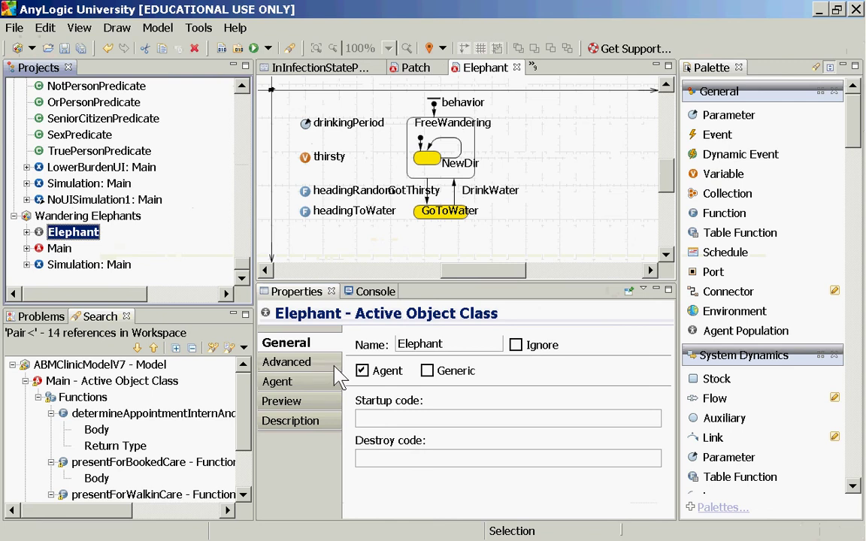
pyautogui.click(288, 363)
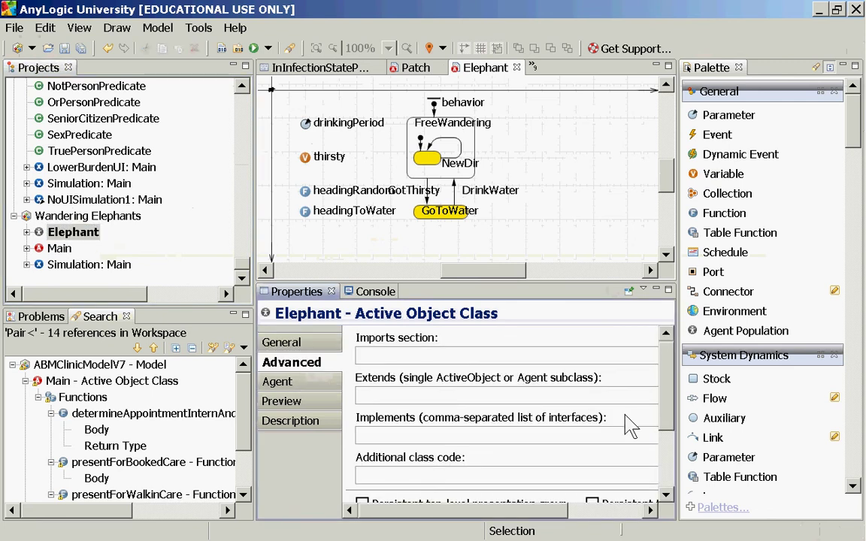
pyautogui.scroll(-3, 672, 408)
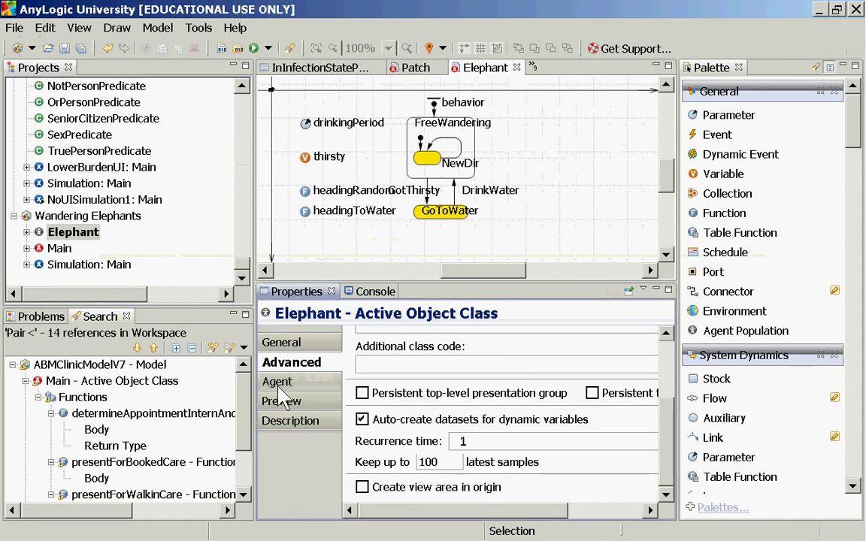
pyautogui.click(278, 382)
# - Read through the Elephant's On step code, from the int c line to the moveTo and while lines
pyautogui.scroll(-10, 675, 432)
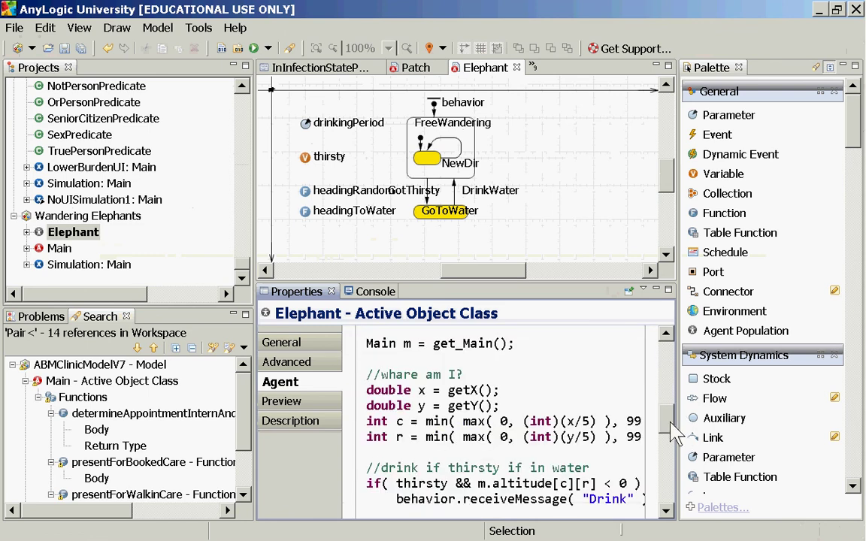
pyautogui.scroll(-1, 675, 433)
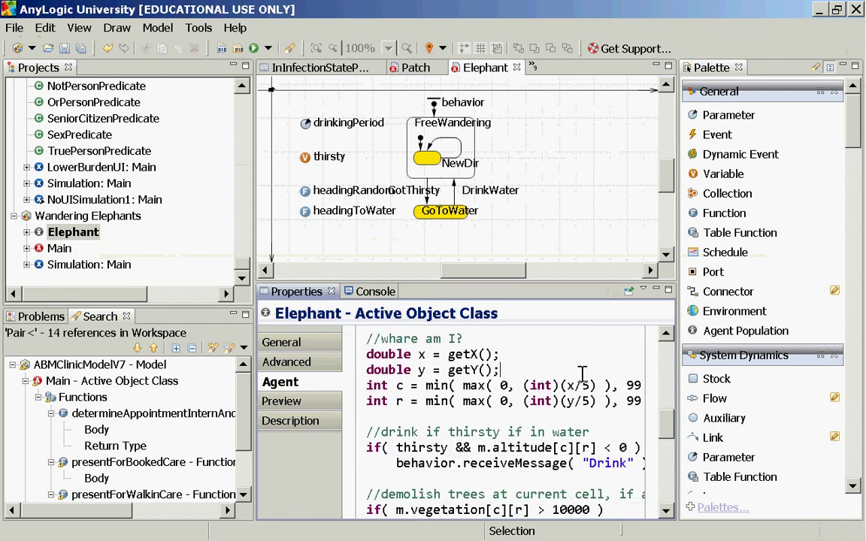
pyautogui.press('Down')
pyautogui.press('Down')
pyautogui.press('End')
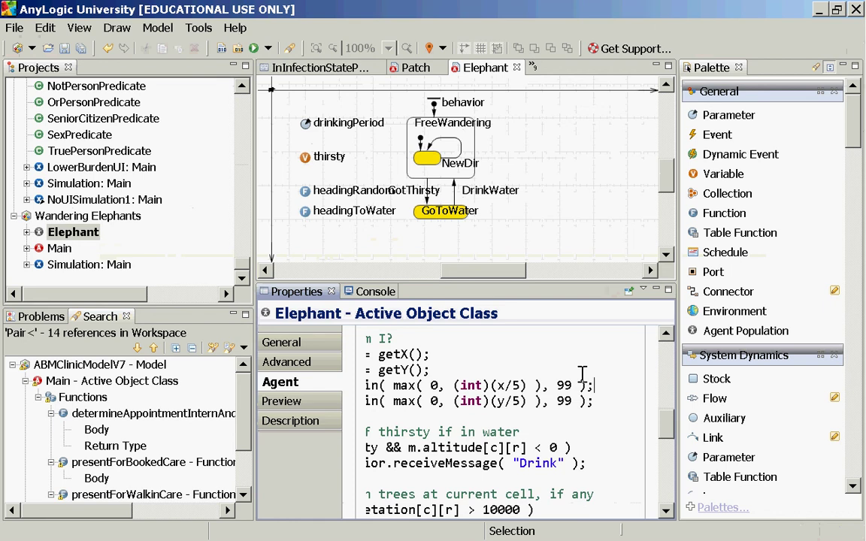
pyautogui.scroll(-2, 583, 374)
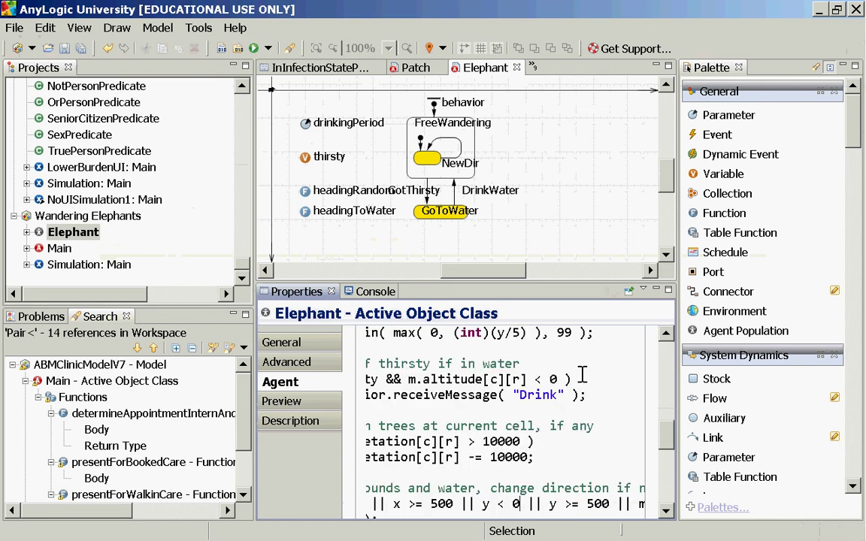
pyautogui.scroll(-4, 582, 374)
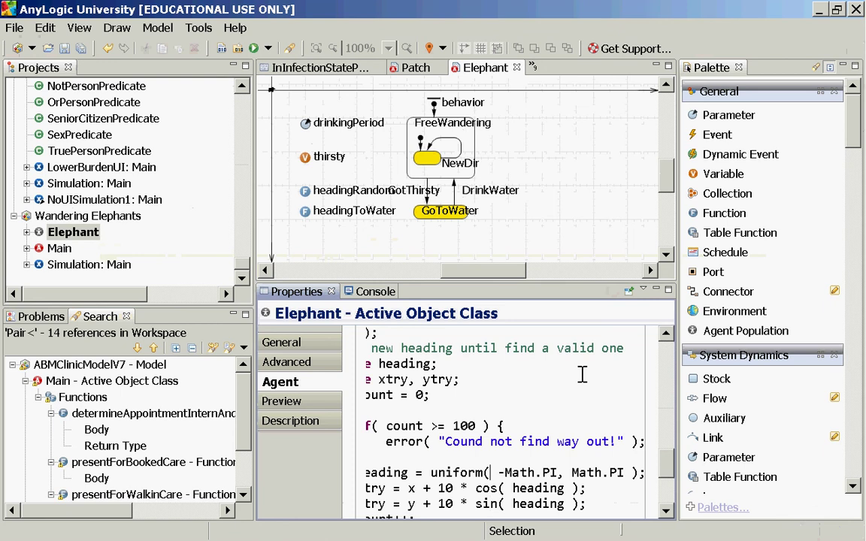
pyautogui.hscroll(-3, 583, 374)
pyautogui.press('Down')
pyautogui.press('Down')
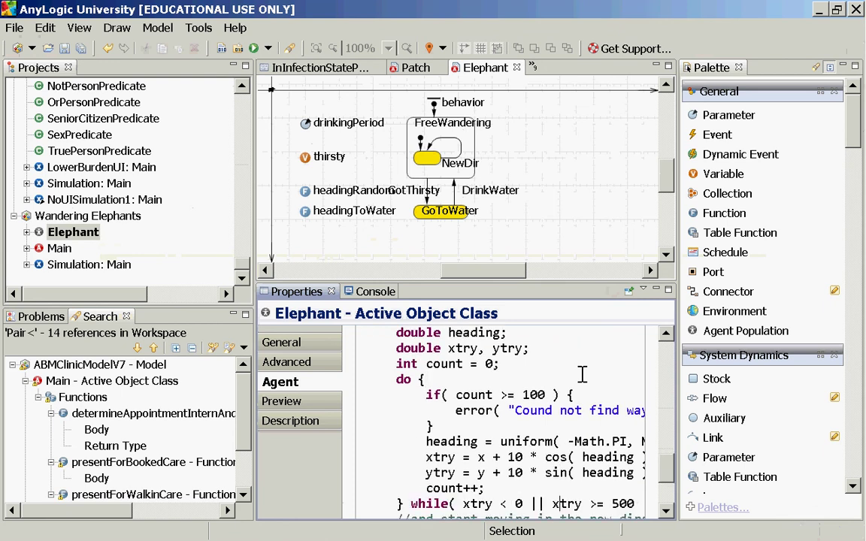
pyautogui.press('Up')
pyautogui.press('Right')
pyautogui.press('Right')
pyautogui.press('Right')
pyautogui.press('Right')
pyautogui.press('Right')
pyautogui.press('Right')
pyautogui.press('Right')
pyautogui.press('Right')
pyautogui.press('Right')
pyautogui.press('Right')
pyautogui.press('Right')
pyautogui.press('Right')
pyautogui.press('Right')
pyautogui.press('Right')
pyautogui.press('Right')
pyautogui.press('Right')
pyautogui.press('Right')
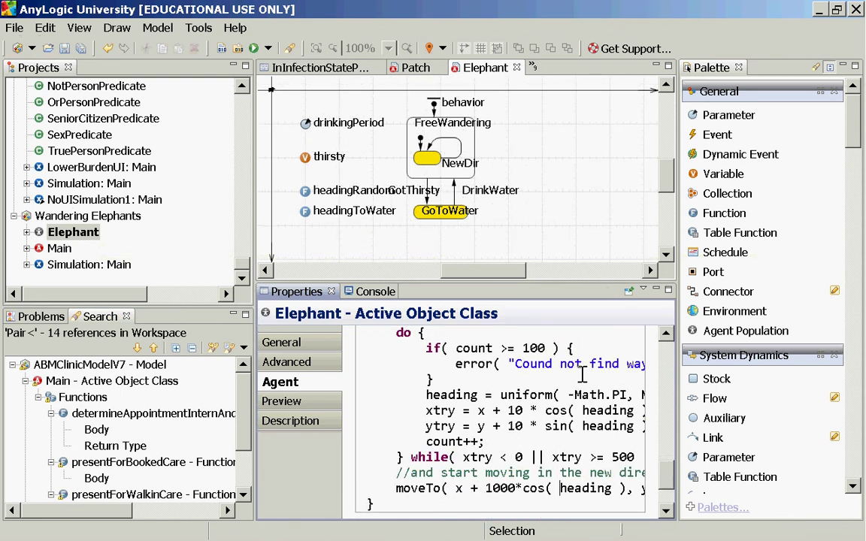
pyautogui.press('Up')
pyautogui.press('Up')
pyautogui.press('Up')
pyautogui.press('Up')
pyautogui.press('Up')
pyautogui.press('Up')
pyautogui.press('Up')
pyautogui.press('Up')
pyautogui.press('Up')
pyautogui.press('Up')
pyautogui.press('Up')
pyautogui.press('Up')
pyautogui.press('Up')
pyautogui.press('Up')
pyautogui.press('Up')
pyautogui.press('Up')
pyautogui.press('Up')
pyautogui.press('Up')
pyautogui.press('Up')
pyautogui.press('Up')
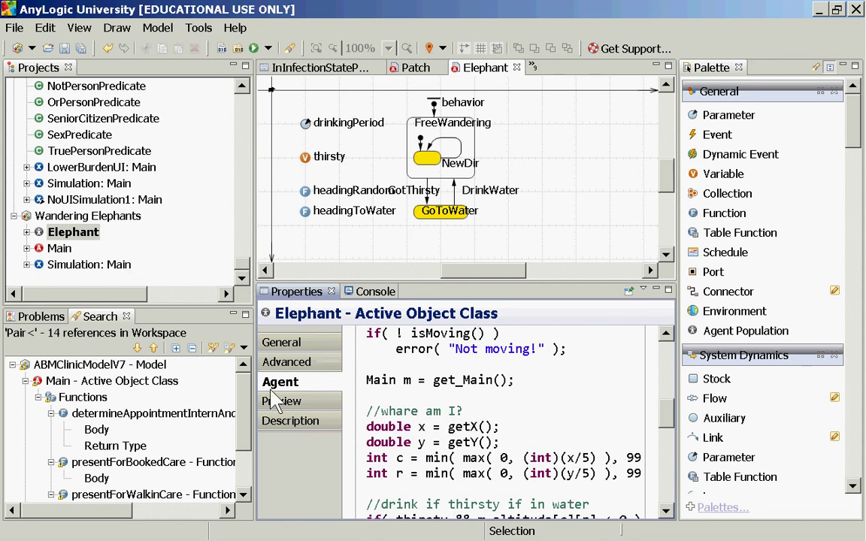
# - Expand the Elephant class's functions and show the headingRandom function's code
pyautogui.doubleClick(30, 229)
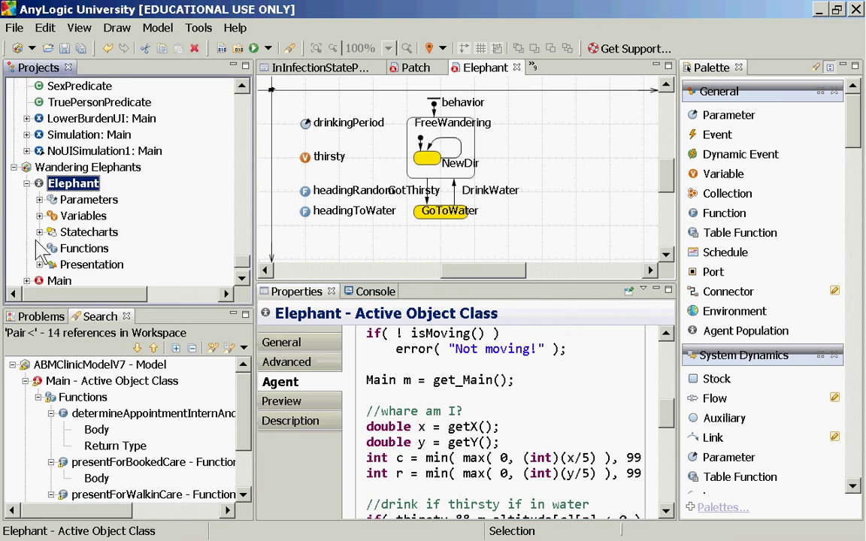
pyautogui.click(40, 248)
pyautogui.click(82, 249)
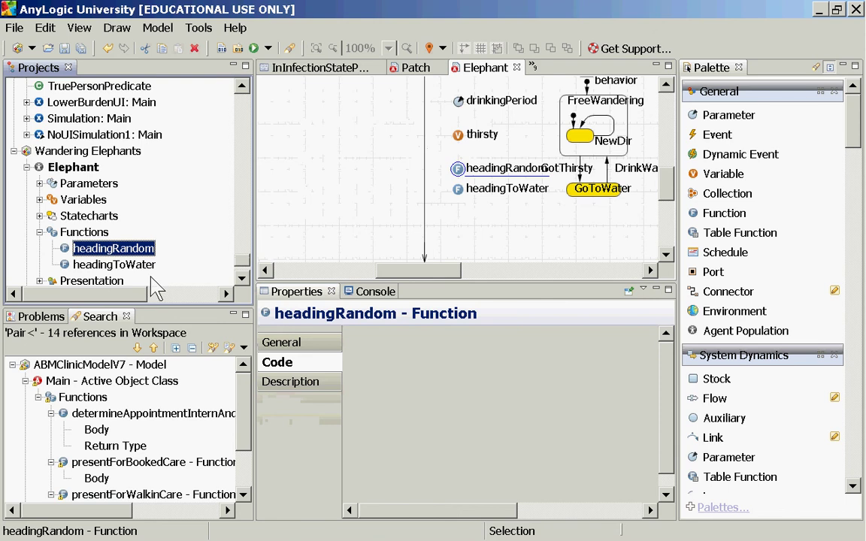
pyautogui.click(277, 362)
pyautogui.click(275, 362)
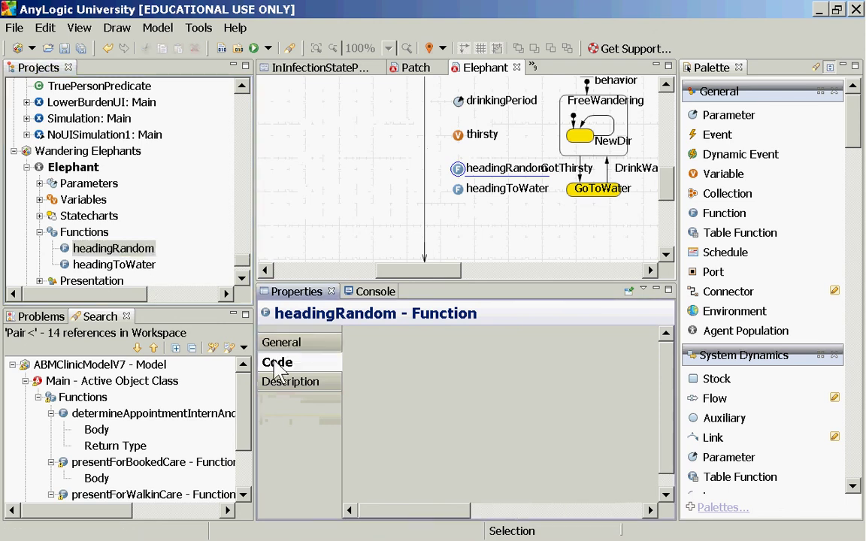
# - Show the headingToWater function code and scroll through its nearest-water search and dmin check
pyautogui.click(114, 265)
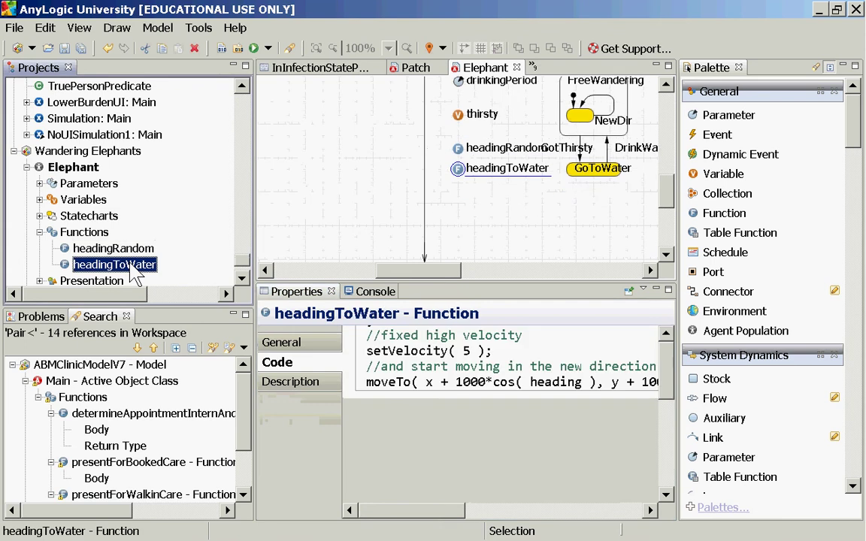
pyautogui.click(447, 373)
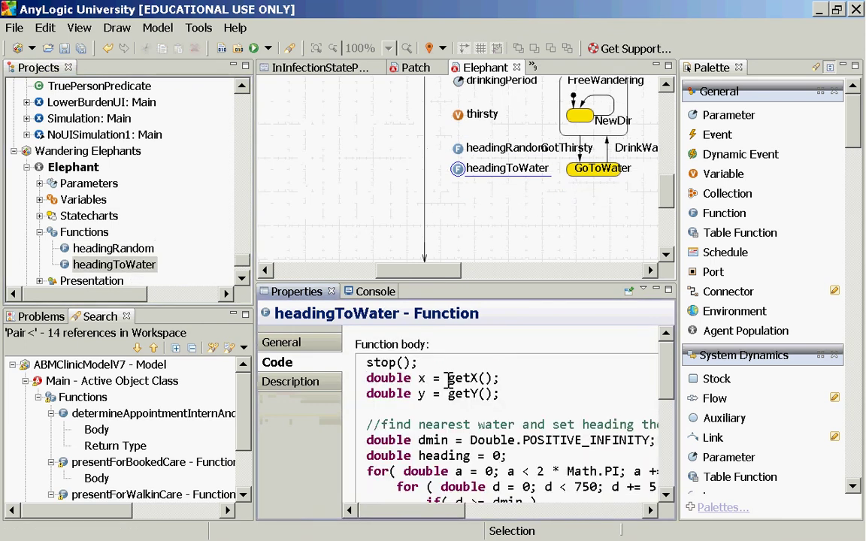
pyautogui.scroll(-3, 449, 378)
pyautogui.click(628, 419)
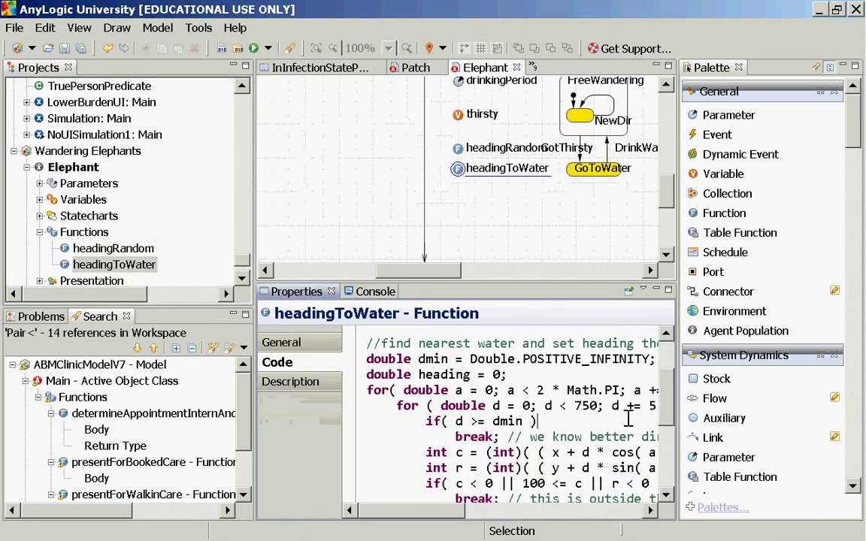
pyautogui.hscroll(1, 628, 418)
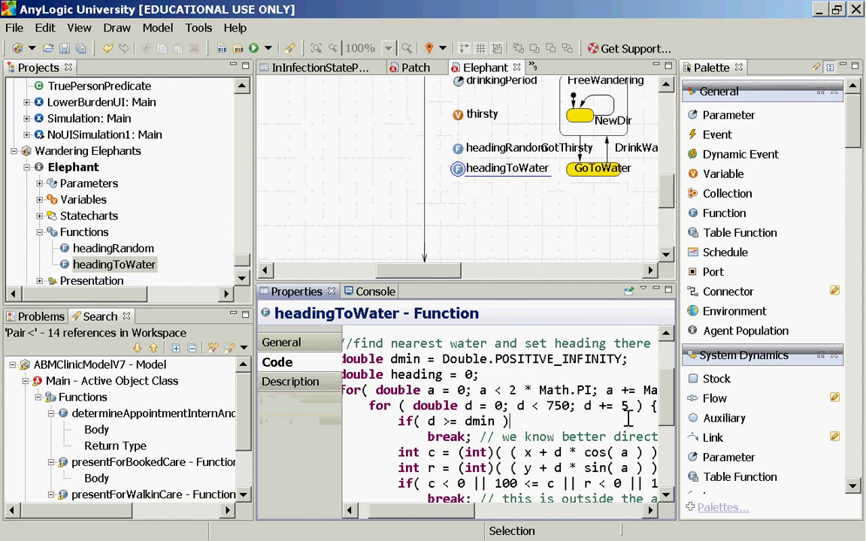
pyautogui.scroll(-1, 628, 419)
pyautogui.scroll(-1, 628, 419)
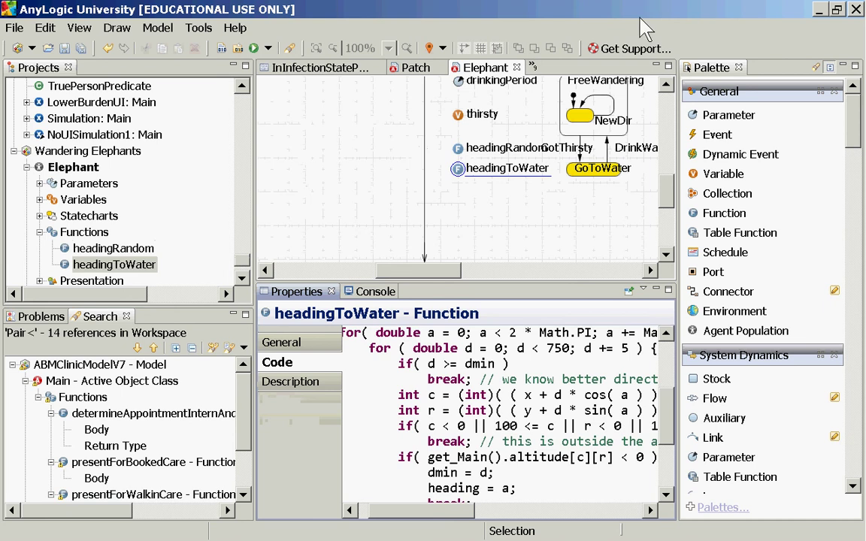
# - View the Elephant class properties and select Presentation under Elephant
pyautogui.click(68, 167)
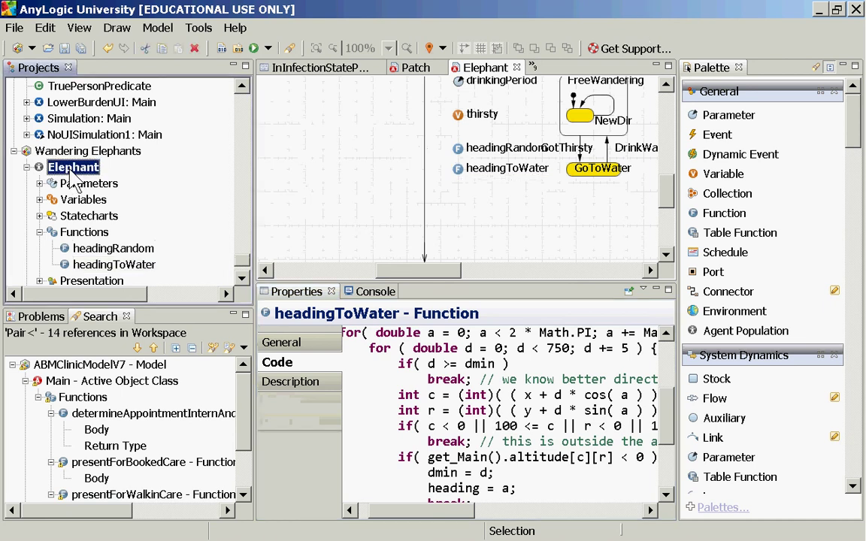
pyautogui.scroll(-1, 65, 251)
pyautogui.click(69, 232)
# - Open the Main class diagram and pan it to show the altitude/vegetation legend, variables and functions
pyautogui.doubleClick(60, 250)
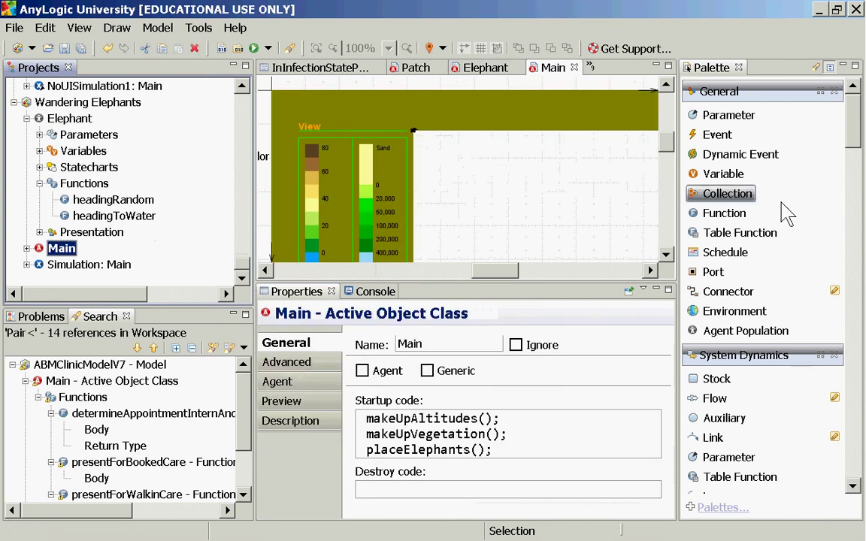
pyautogui.click(666, 146)
pyautogui.scroll(1, 671, 153)
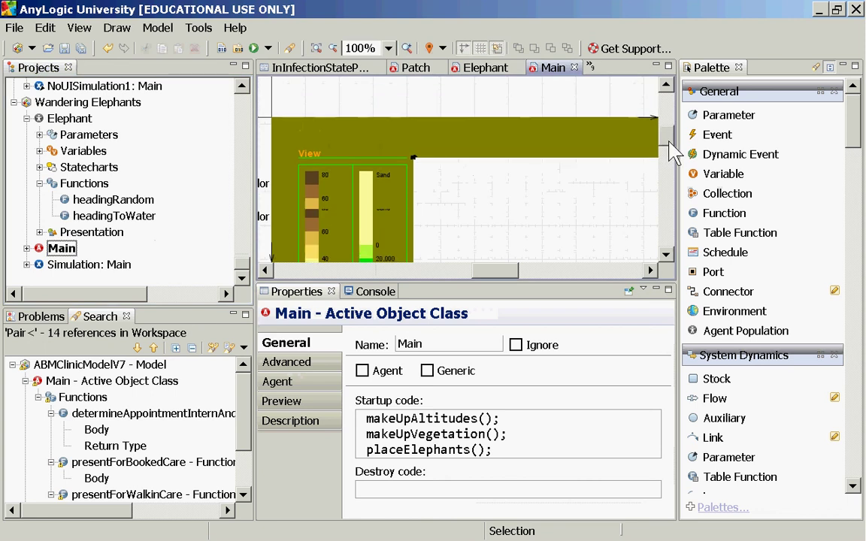
pyautogui.scroll(-4, 672, 153)
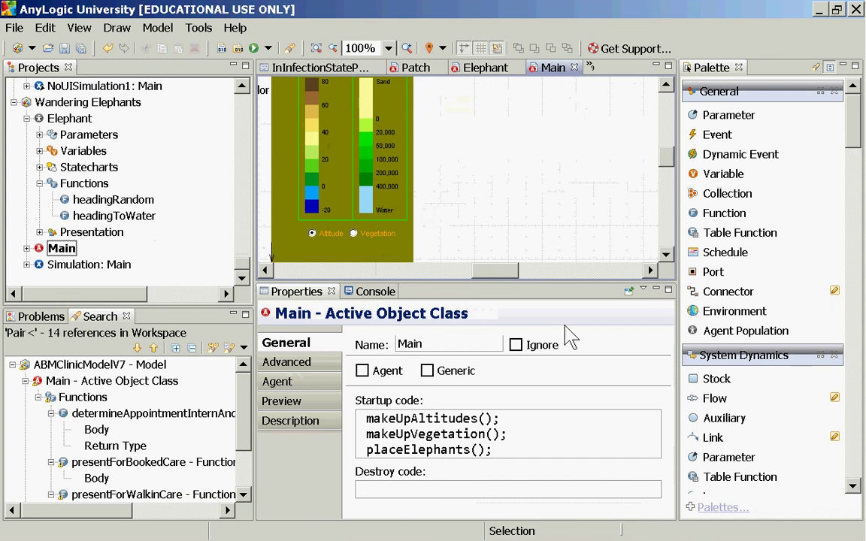
pyautogui.moveTo(483, 273); pyautogui.dragTo(412, 272)
# - Review the environment's 500 by 500 space with 100 columns and 100 rows
pyautogui.click(470, 91)
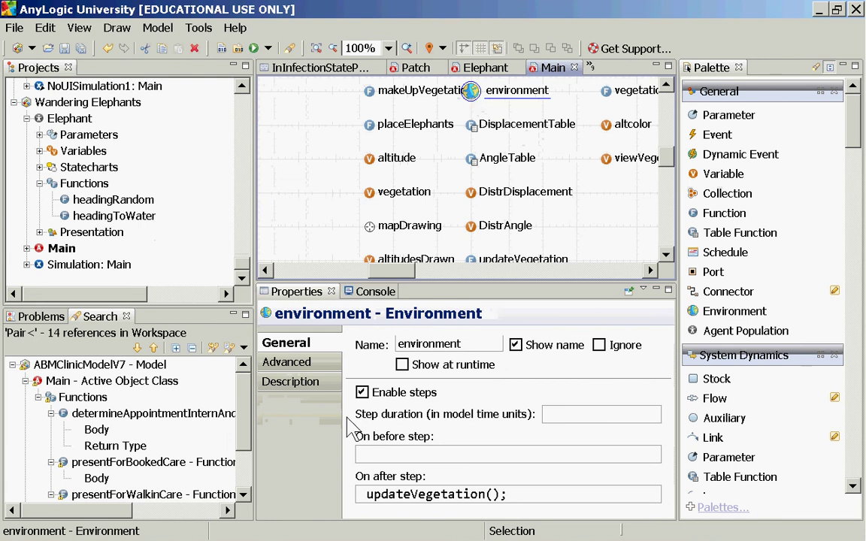
pyautogui.click(289, 362)
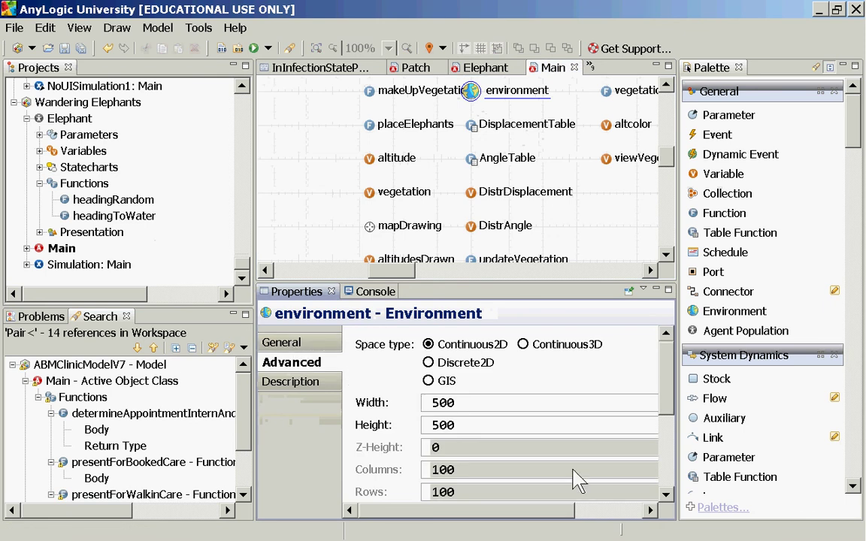
pyautogui.click(304, 345)
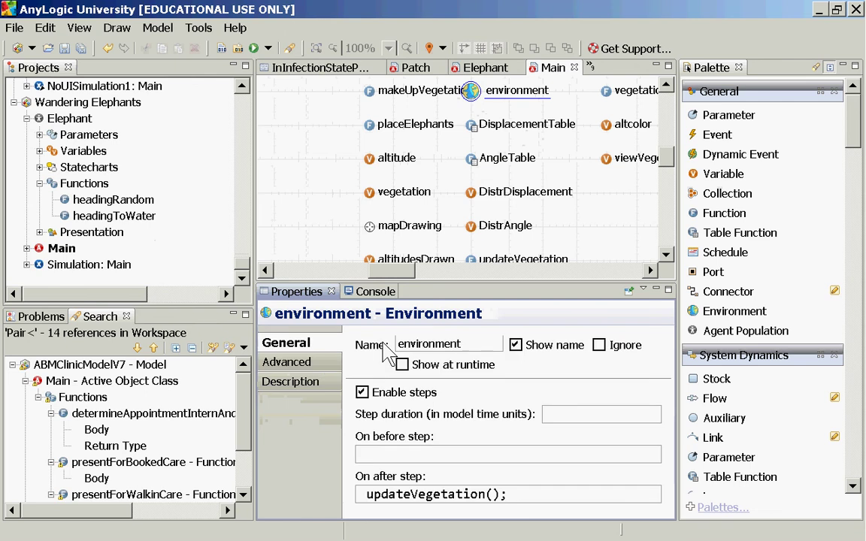
# - Inspect the altitude variable, a public double[][] initialized to new double[100][100]
pyautogui.click(370, 167)
pyautogui.click(471, 91)
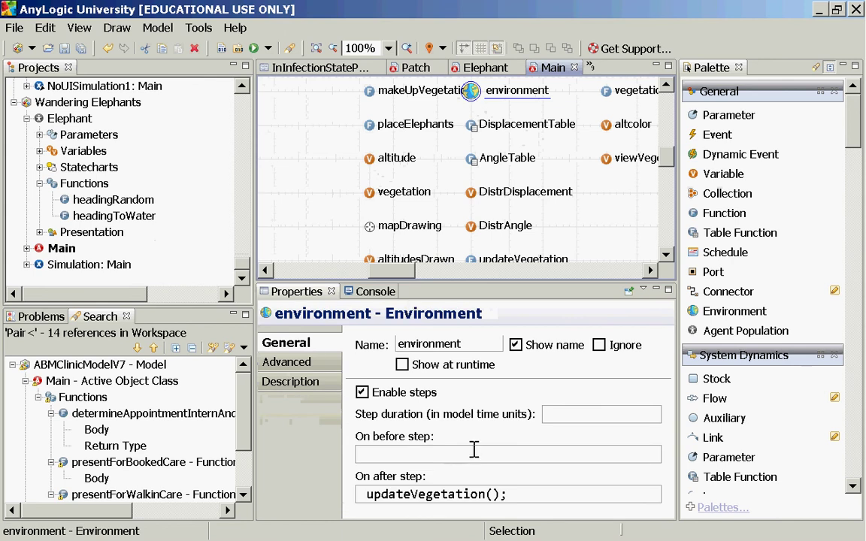
pyautogui.click(370, 161)
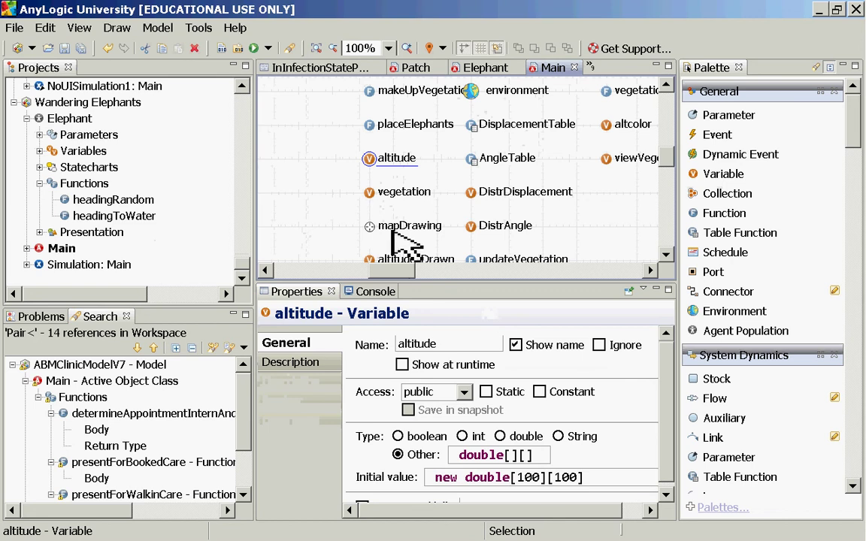
# - Check vegetation's double[][] type, then scroll through the Elephant's headingRandom stop, velocity, heading and move code
pyautogui.click(373, 195)
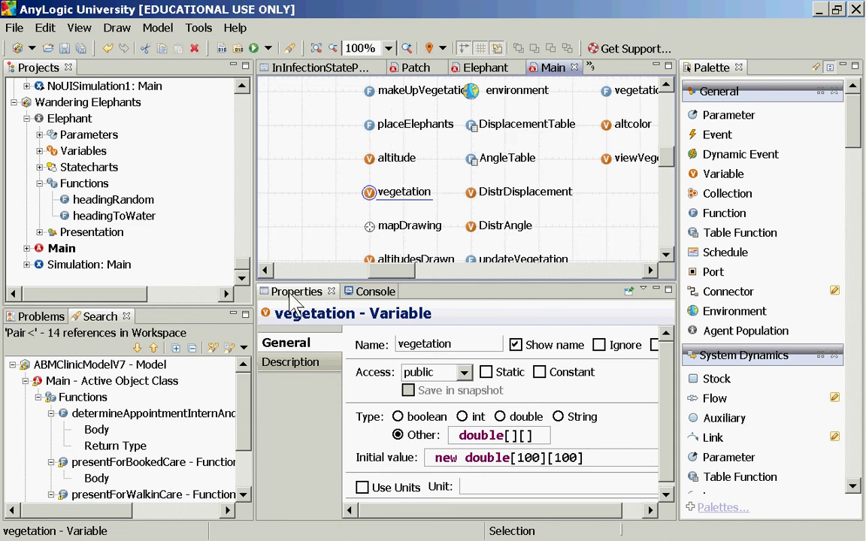
pyautogui.doubleClick(113, 199)
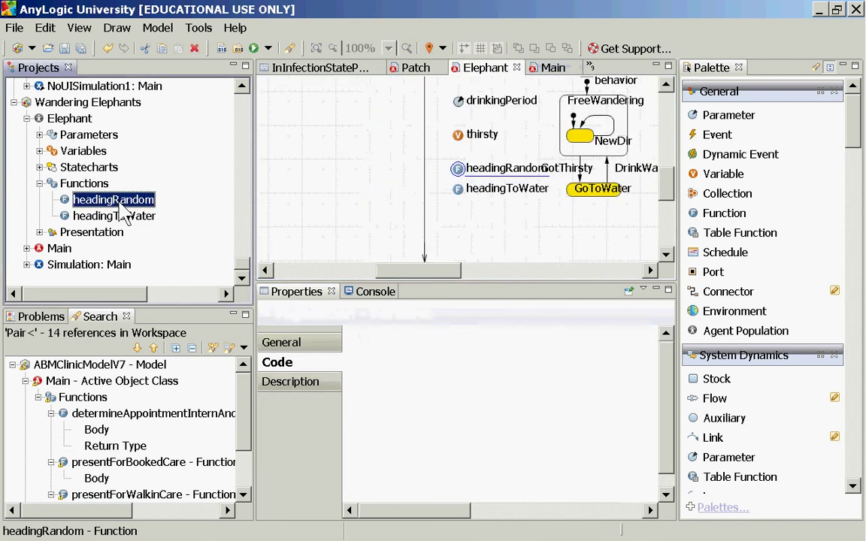
pyautogui.click(590, 456)
pyautogui.scroll(-1, 590, 457)
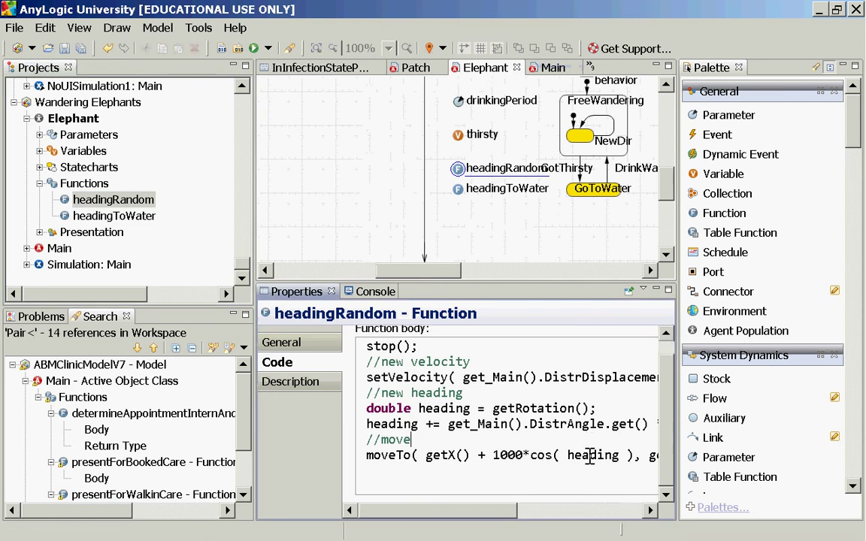
# - Select the Elephant's headingToWater function and display its code in Properties
pyautogui.press('End')
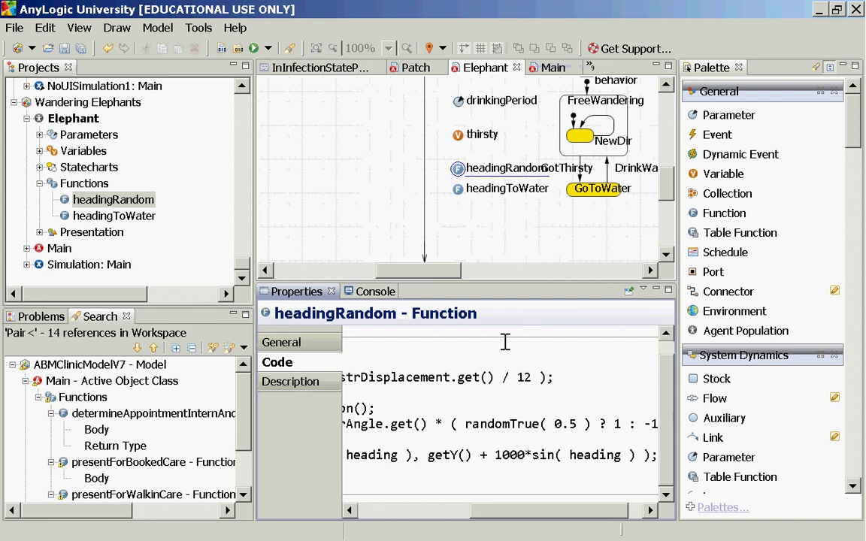
pyautogui.click(81, 218)
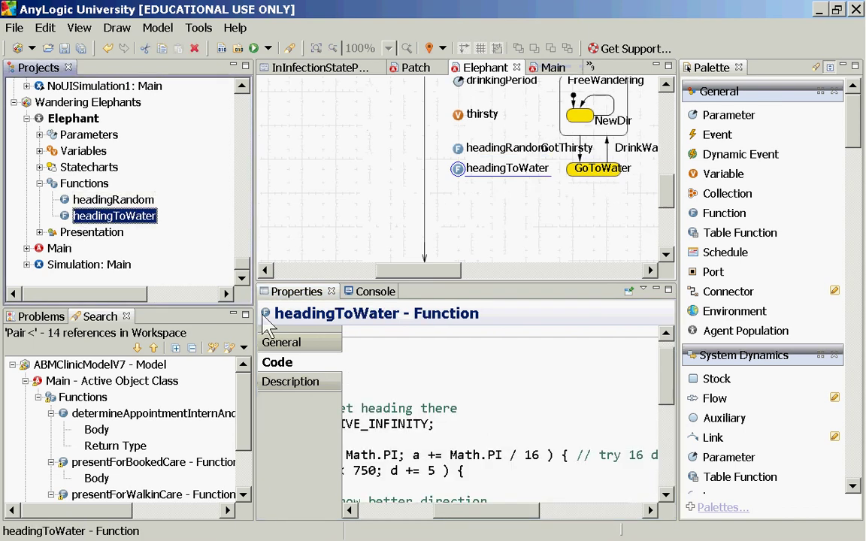
pyautogui.click(448, 375)
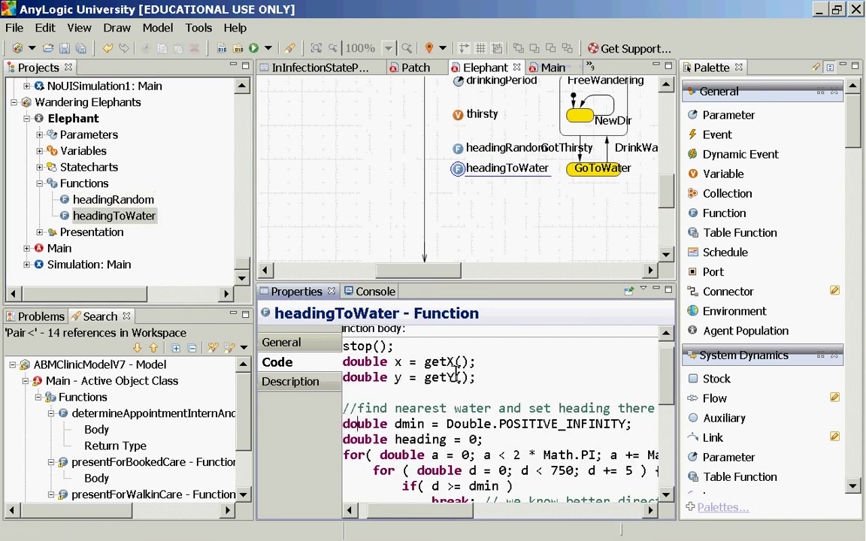
pyautogui.scroll(-2, 454, 373)
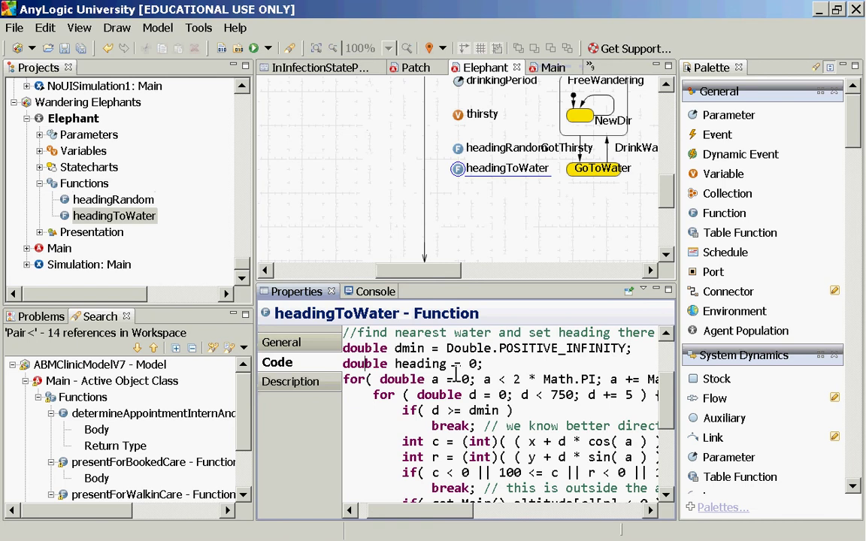
# - Step through headingToWater's boundary check, outside-the-area check and better-direction break lines
pyautogui.click(524, 472)
pyautogui.press('End')
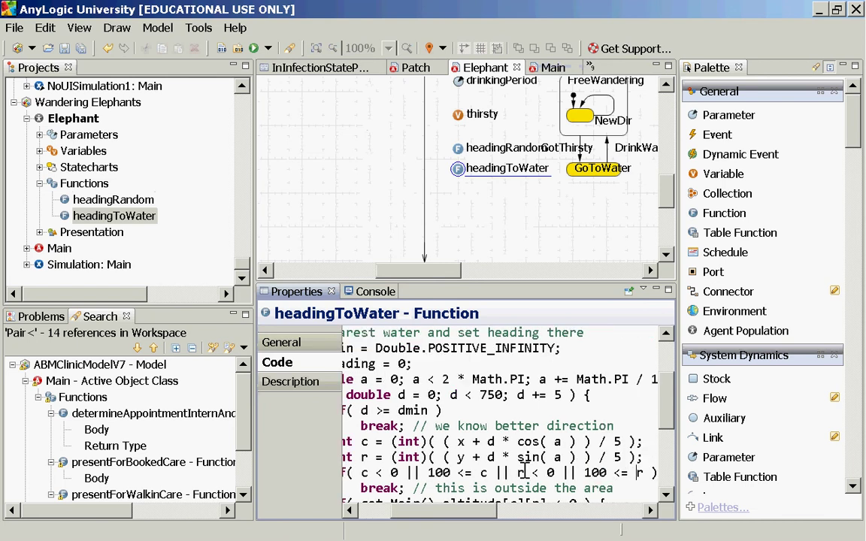
pyautogui.press('Down')
pyautogui.press('Down')
pyautogui.press('Down')
pyautogui.press('Down')
pyautogui.press('Down')
pyautogui.press('Down')
pyautogui.press('Down')
pyautogui.press('Down')
pyautogui.press('Down')
pyautogui.press('Down')
pyautogui.press('Down')
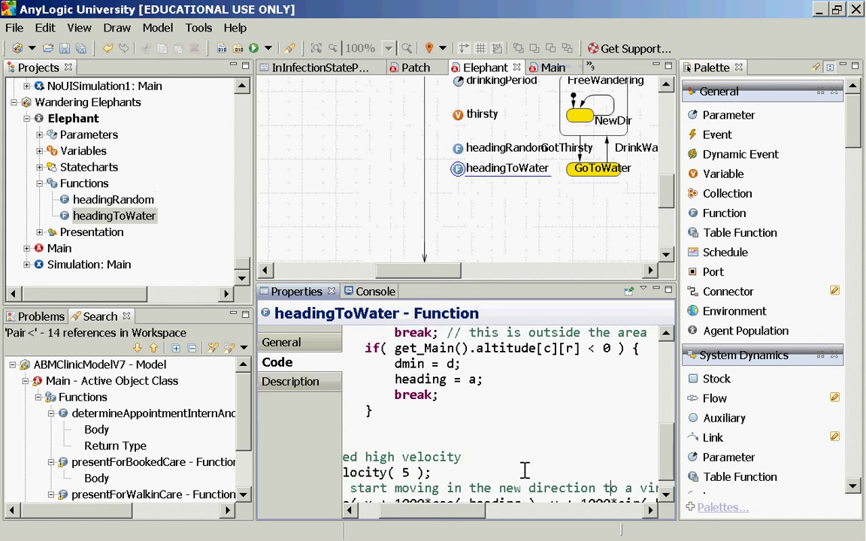
pyautogui.press('Home')
pyautogui.press('Up')
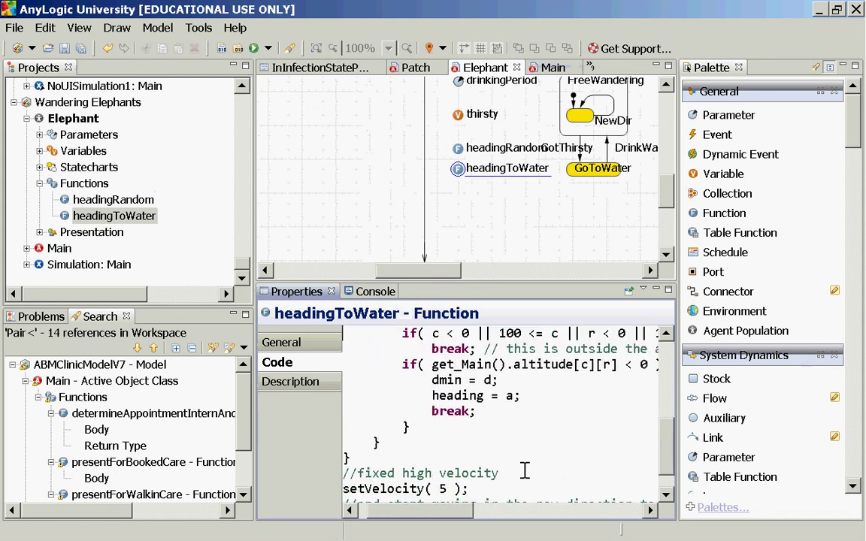
pyautogui.scroll(1, 525, 472)
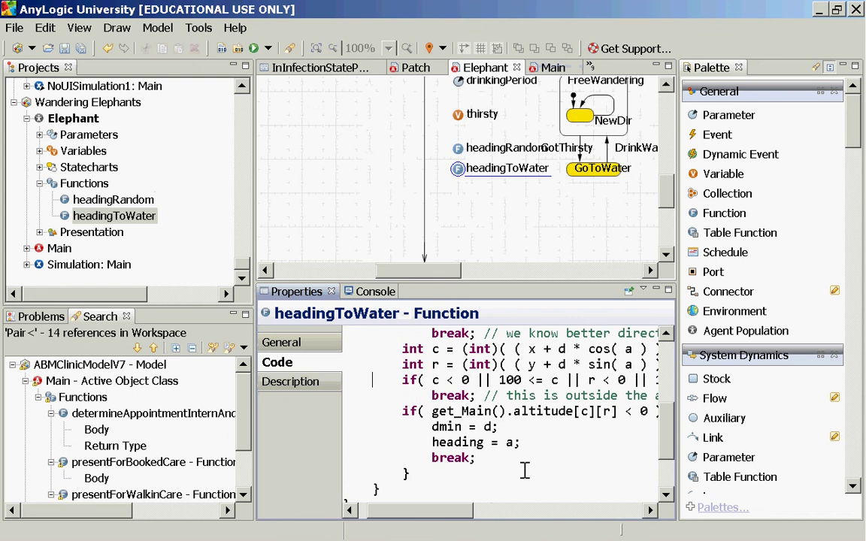
pyautogui.press('Up')
pyautogui.press('Up')
pyautogui.press('Up')
pyautogui.press('Up')
pyautogui.press('Up')
pyautogui.press('Up')
pyautogui.press('Up')
pyautogui.press('Up')
pyautogui.press('Up')
pyautogui.press('Up')
pyautogui.press('Up')
pyautogui.press('Up')
pyautogui.scroll(-4, 525, 472)
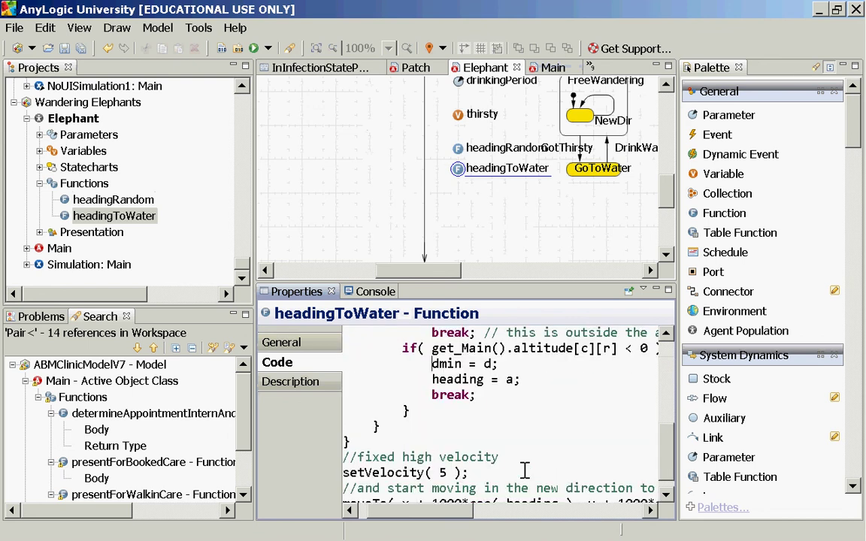
pyautogui.scroll(2, 524, 473)
pyautogui.scroll(1, 524, 472)
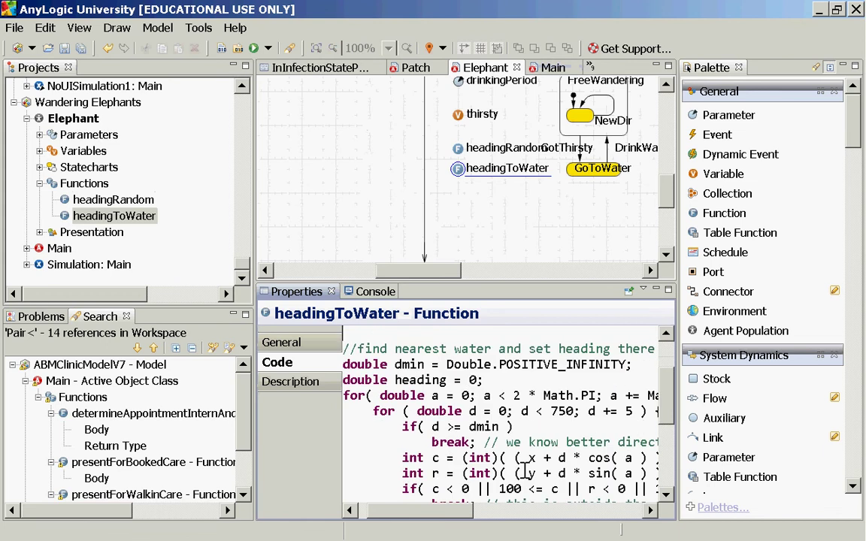
pyautogui.press('Down')
pyautogui.press('Down')
pyautogui.press('Down')
pyautogui.press('Down')
pyautogui.press('Down')
pyautogui.press('Down')
pyautogui.press('Down')
pyautogui.press('Down')
pyautogui.press('Down')
pyautogui.press('Down')
pyautogui.press('Up')
pyautogui.press('Up')
pyautogui.press('Up')
pyautogui.press('Up')
pyautogui.press('Up')
pyautogui.press('Up')
pyautogui.press('Up')
pyautogui.press('Up')
pyautogui.press('End')
pyautogui.press('Down')
pyautogui.press('Down')
pyautogui.press('Down')
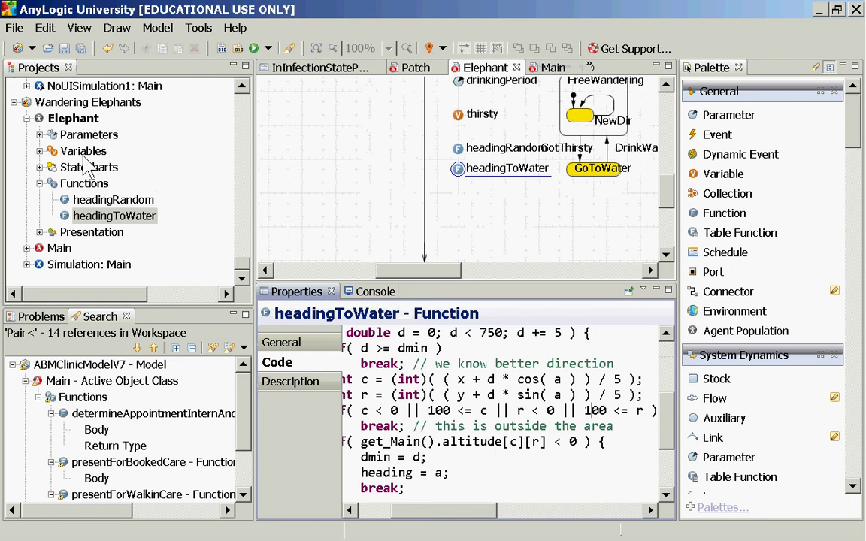
# - Show the Elephant agent's Agent tab code and maximize the Properties view
pyautogui.click(69, 119)
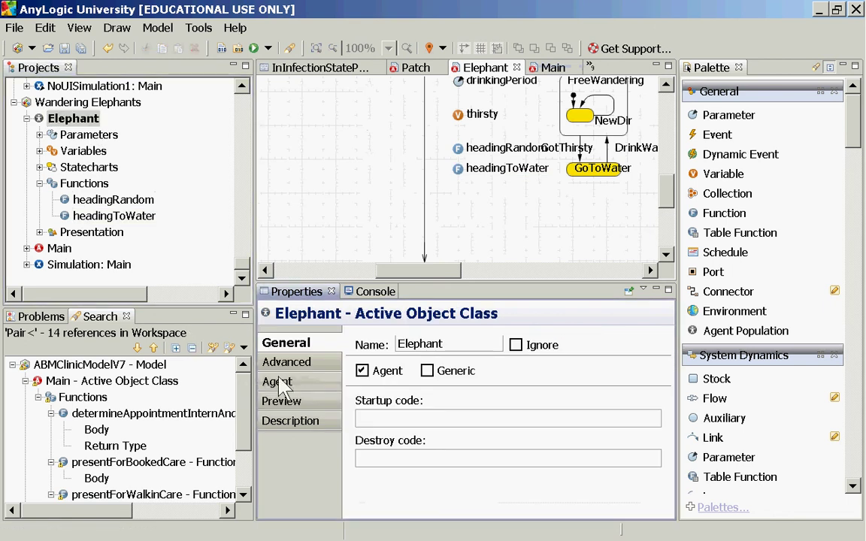
pyautogui.click(278, 381)
pyautogui.moveTo(665, 363); pyautogui.dragTo(680, 430)
pyautogui.scroll(2, 512, 369)
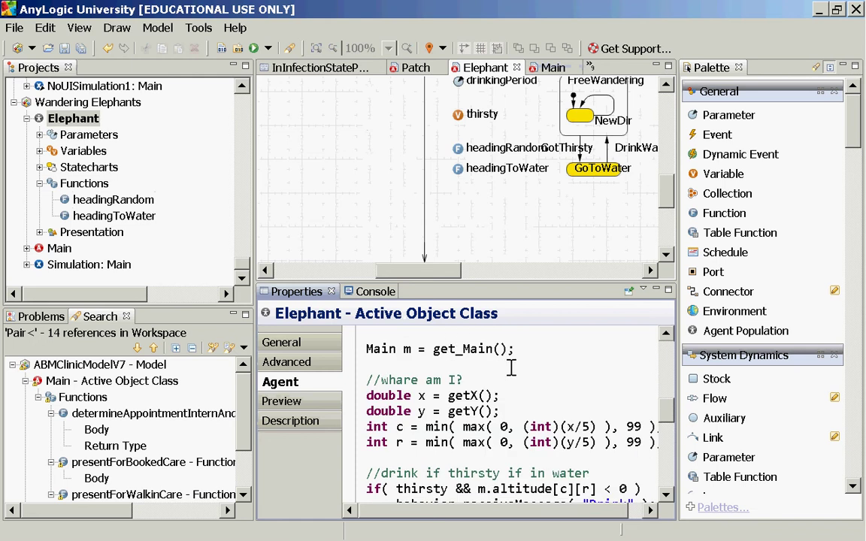
pyautogui.click(304, 300)
pyautogui.doubleClick(301, 293)
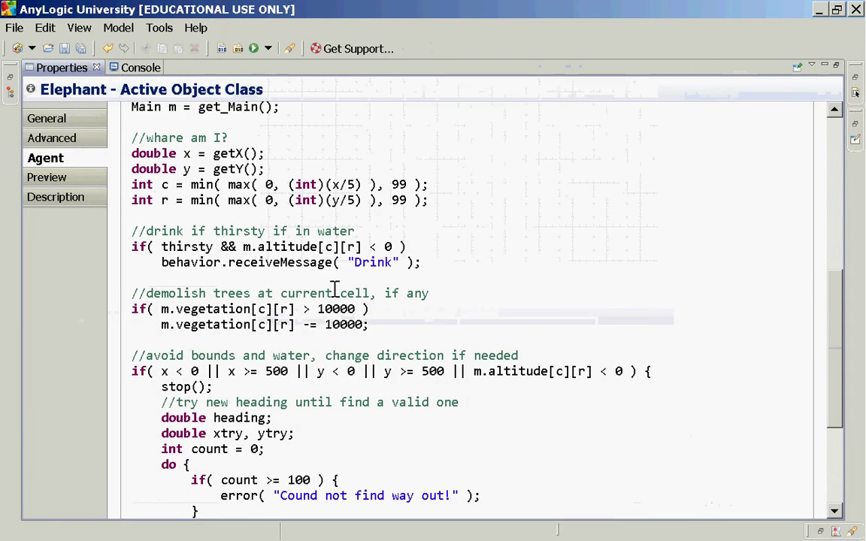
# - Step through the vegetation update, demolish-trees 10000 threshold, bounds check and heading search lines
pyautogui.doubleClick(352, 184)
pyautogui.click(353, 186)
pyautogui.press('Down')
pyautogui.press('Down')
pyautogui.press('Up')
pyautogui.press('Up')
pyautogui.press('Up')
pyautogui.press('Down')
pyautogui.press('Down')
pyautogui.press('Down')
pyautogui.press('Down')
pyautogui.press('Down')
pyautogui.press('Down')
pyautogui.press('Down')
pyautogui.press('Up')
pyautogui.press('Up')
pyautogui.press('Left')
pyautogui.press('Left')
pyautogui.press('Down')
pyautogui.press('Down')
pyautogui.press('Down')
pyautogui.press('Down')
pyautogui.press('Down')
pyautogui.press('Down')
pyautogui.press('Down')
pyautogui.press('Down')
pyautogui.press('Down')
pyautogui.press('Down')
pyautogui.press('Down')
pyautogui.press('Up')
pyautogui.press('Up')
pyautogui.press('Up')
pyautogui.press('Up')
pyautogui.press('Up')
pyautogui.press('Up')
pyautogui.press('Up')
pyautogui.press('Up')
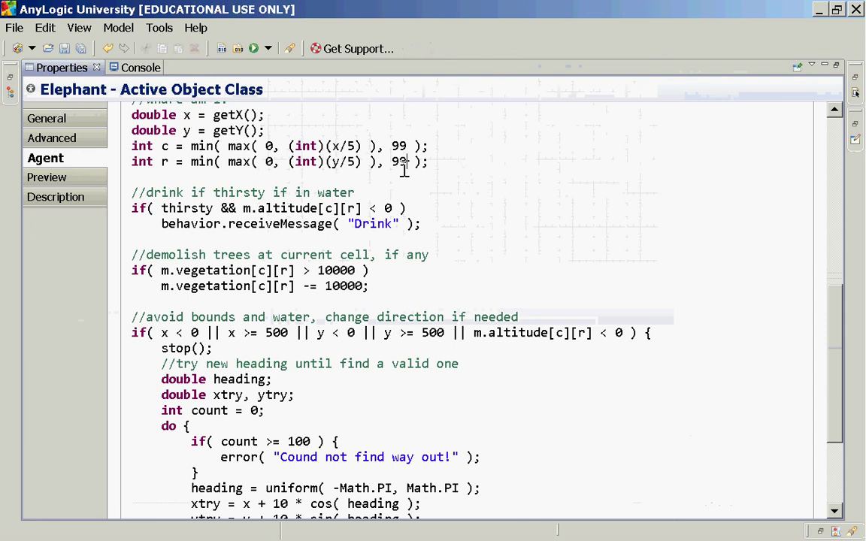
pyautogui.press('Down')
pyautogui.press('Down')
pyautogui.press('Down')
pyautogui.press('Down')
pyautogui.press('Down')
pyautogui.press('Down')
pyautogui.press('Down')
pyautogui.press('Down')
pyautogui.press('Down')
pyautogui.press('Down')
pyautogui.press('Down')
pyautogui.press('Down')
pyautogui.press('Down')
pyautogui.press('Down')
pyautogui.press('Down')
pyautogui.press('Down')
pyautogui.press('Down')
pyautogui.press('Down')
pyautogui.press('Down')
pyautogui.press('Down')
pyautogui.press('Up')
pyautogui.press('Up')
pyautogui.press('Up')
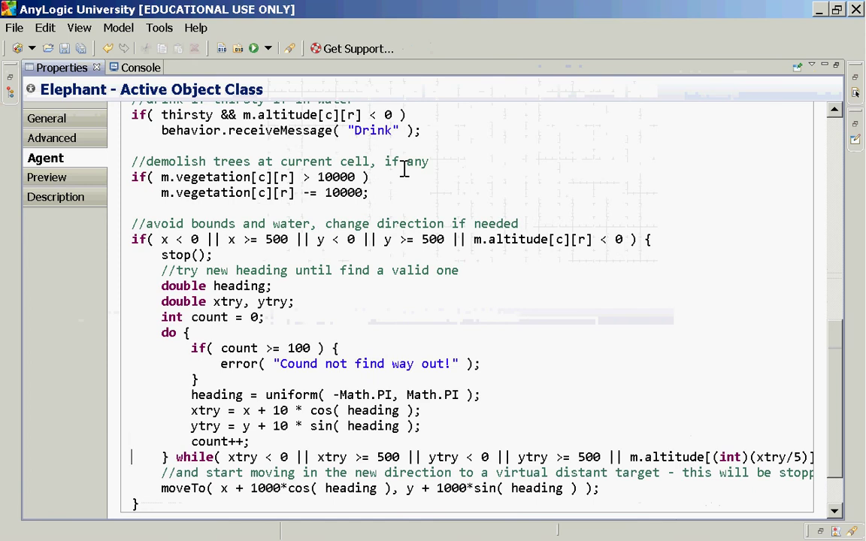
# - Inspect the while loop's altitude check and count++ line, then restore the Properties view size
pyautogui.press('Down')
pyautogui.press('End')
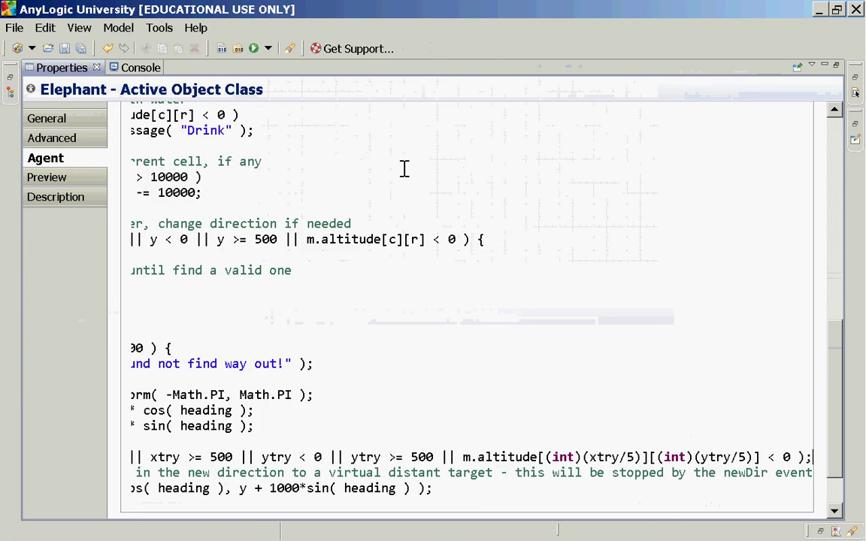
pyautogui.press('Left')
pyautogui.press('Left')
pyautogui.press('Left')
pyautogui.press('Left')
pyautogui.press('Left')
pyautogui.press('Left')
pyautogui.press('Left')
pyautogui.press('Left')
pyautogui.press('Left')
pyautogui.press('Left')
pyautogui.press('Left')
pyautogui.press('Left')
pyautogui.press('Left')
pyautogui.press('Left')
pyautogui.press('Left')
pyautogui.press('Left')
pyautogui.press('Left')
pyautogui.press('Left')
pyautogui.press('Left')
pyautogui.press('Left')
pyautogui.press('Left')
pyautogui.press('Left')
pyautogui.press('Left')
pyautogui.press('Left')
pyautogui.press('Left')
pyautogui.press('Left')
pyautogui.press('Left')
pyautogui.press('Left')
pyautogui.press('Left')
pyautogui.press('Left')
pyautogui.press('Left')
pyautogui.press('Left')
pyautogui.press('Left')
pyautogui.press('Left')
pyautogui.press('Left')
pyautogui.press('Left')
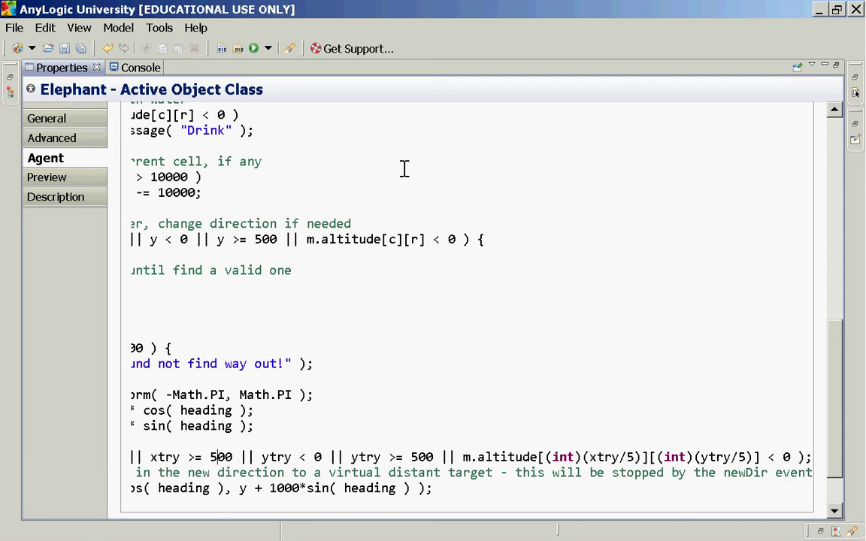
pyautogui.press('Up')
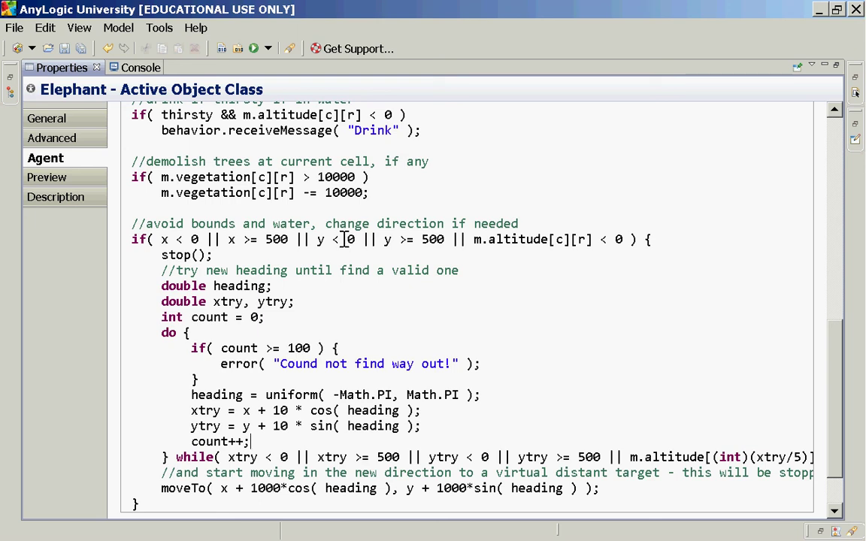
pyautogui.scroll(3, 359, 145)
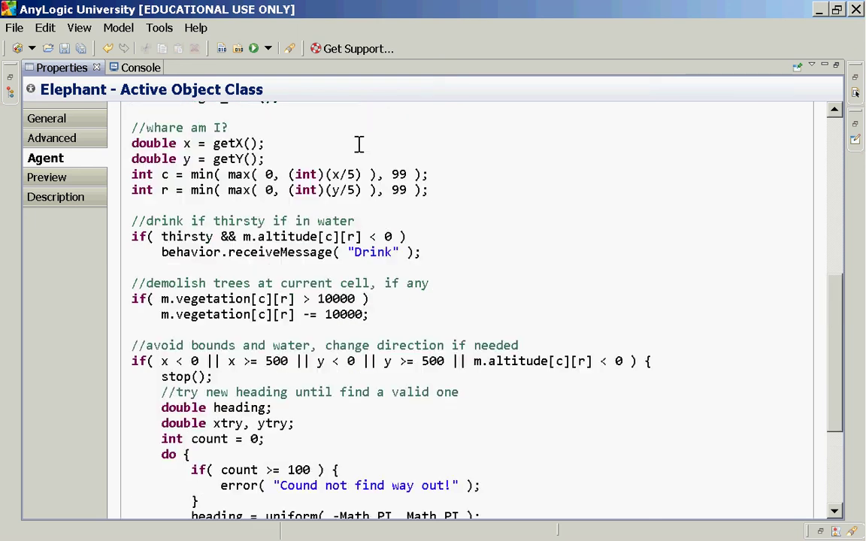
pyautogui.doubleClick(331, 299)
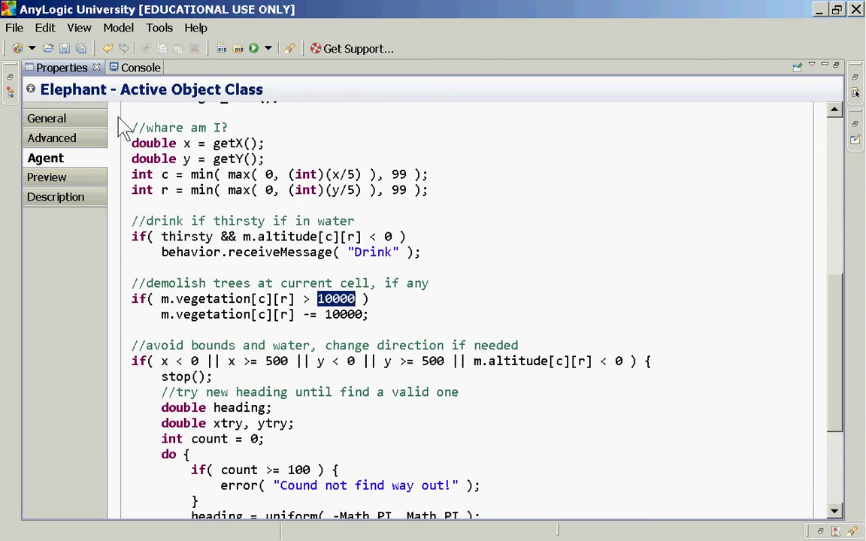
pyautogui.doubleClick(65, 70)
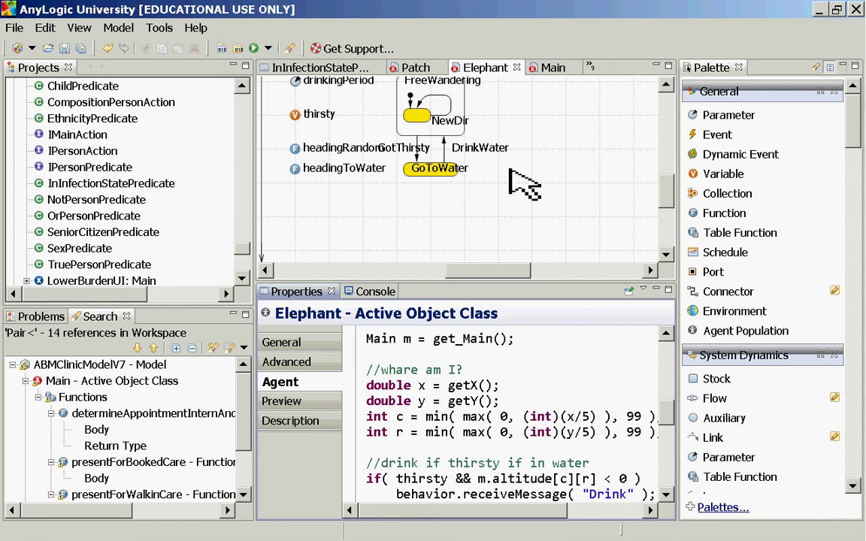
# - Select GriddedSystemDynamics to show package griddedsystemdynamics with time units in minutes
pyautogui.click(241, 260)
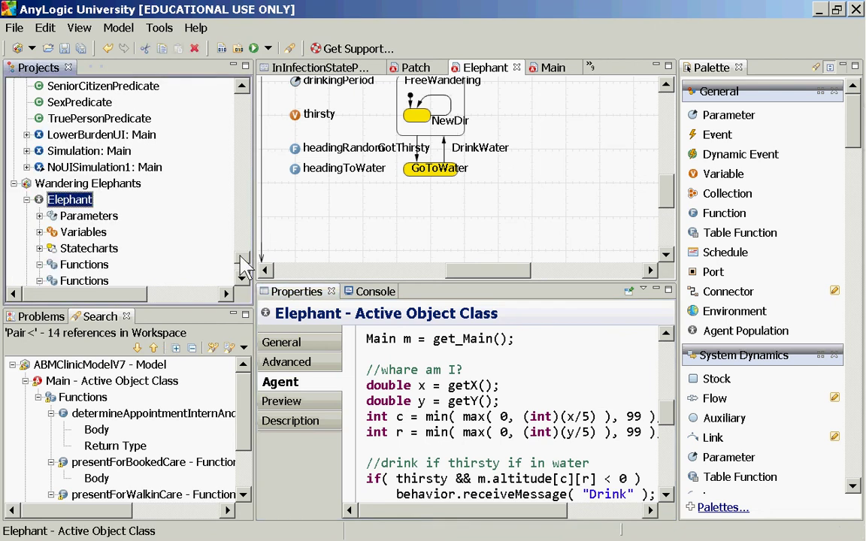
pyautogui.click(244, 264)
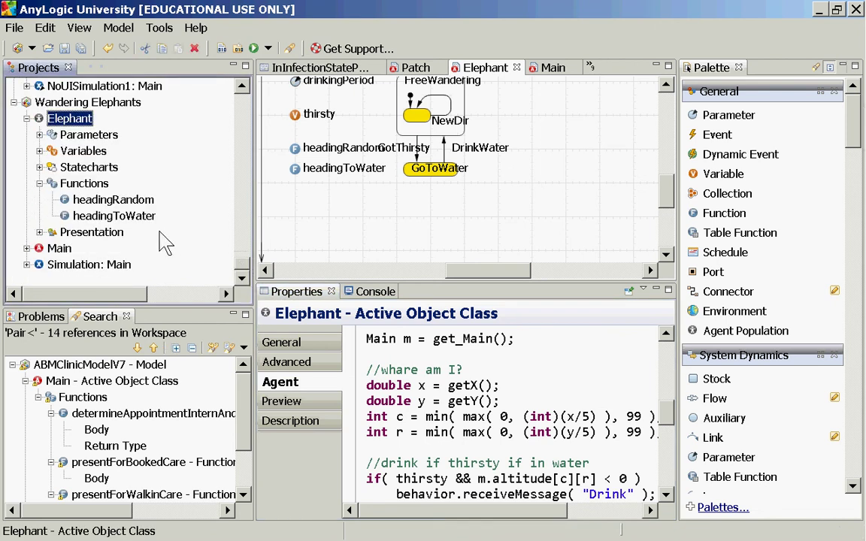
pyautogui.click(247, 200)
pyautogui.moveTo(252, 208); pyautogui.dragTo(251, 183)
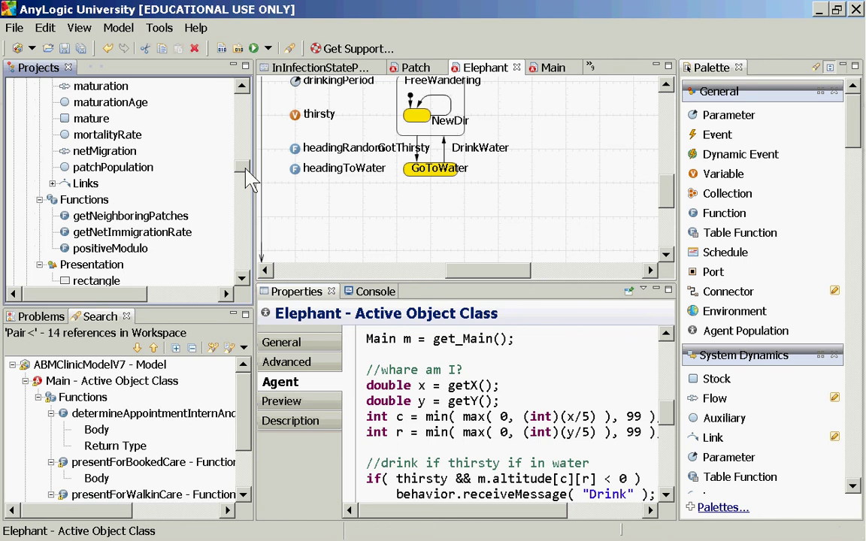
pyautogui.moveTo(250, 183); pyautogui.dragTo(251, 164)
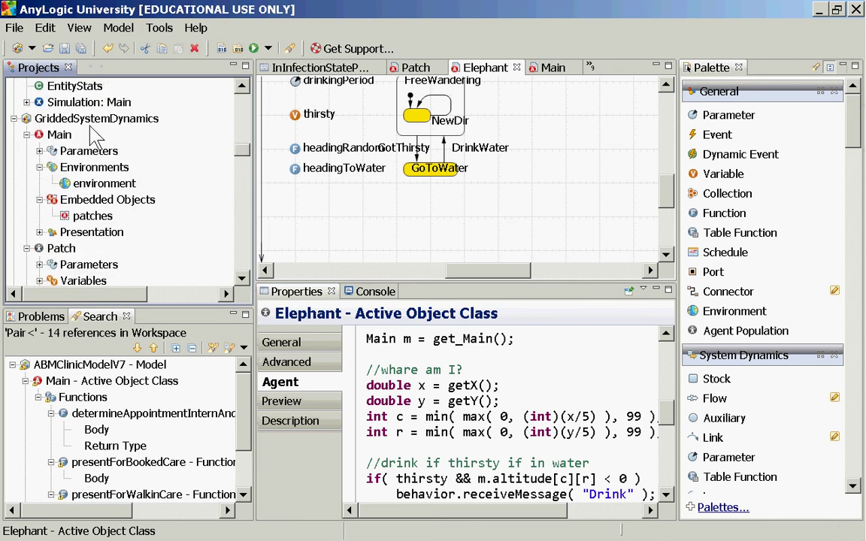
pyautogui.click(90, 123)
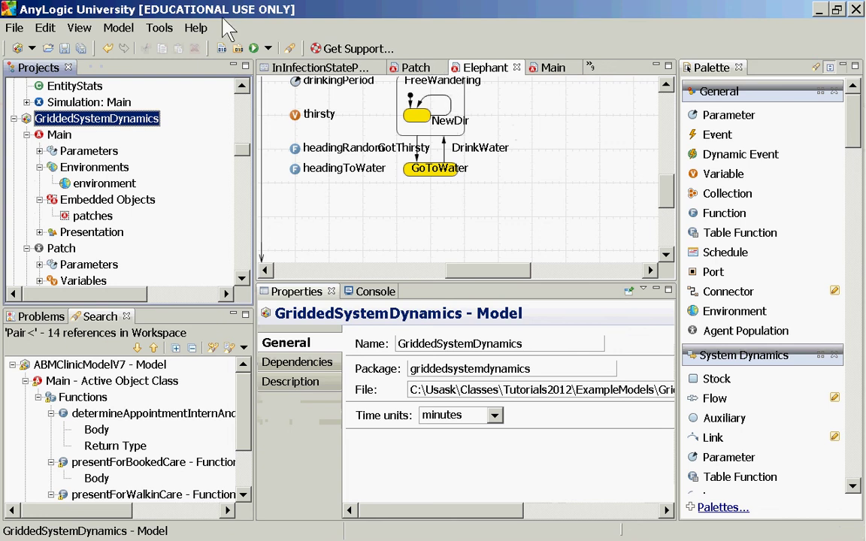
# - Close the Elephant, Main, Patch, Person, predicate, Pair, HistoryEventManager and AgentEntity editors
pyautogui.click(517, 68)
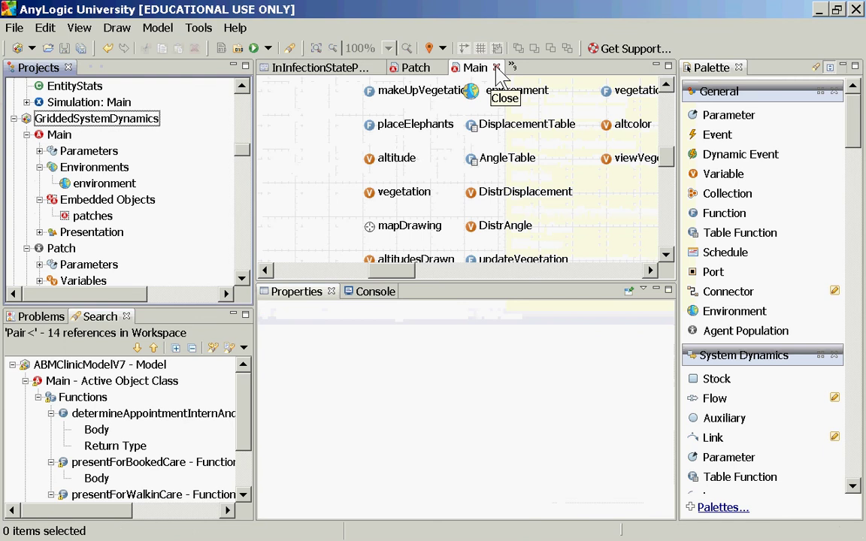
pyautogui.click(497, 69)
pyautogui.click(496, 68)
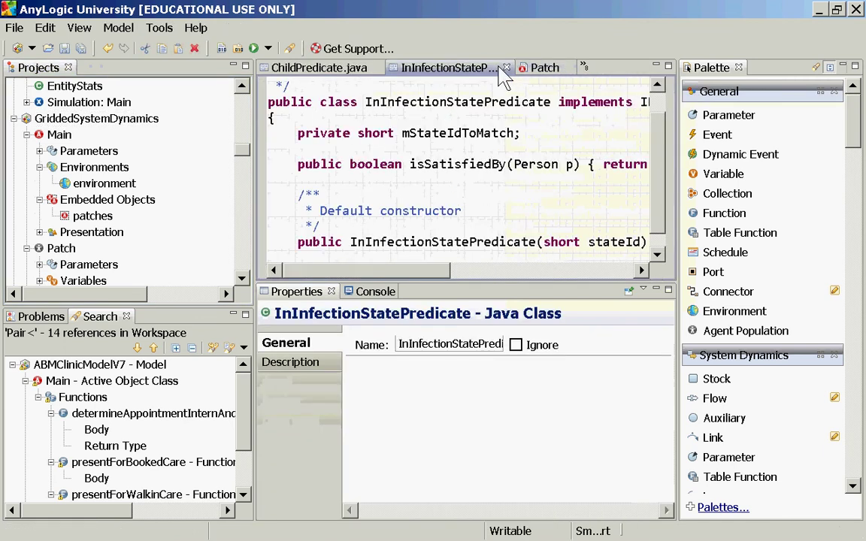
pyautogui.click(506, 67)
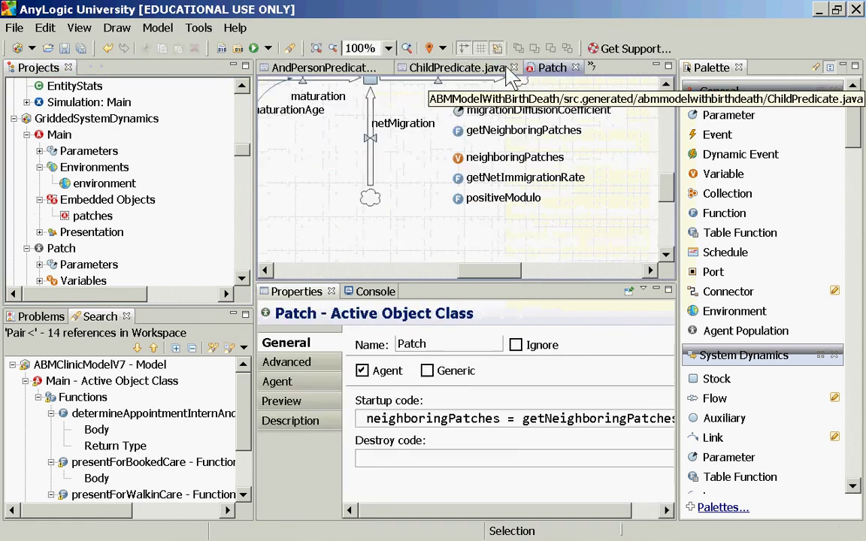
pyautogui.click(579, 67)
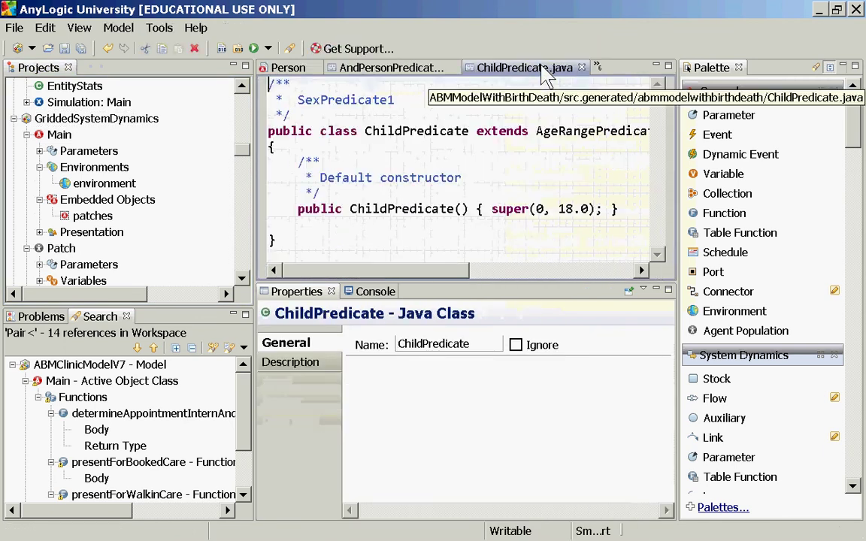
pyautogui.click(582, 68)
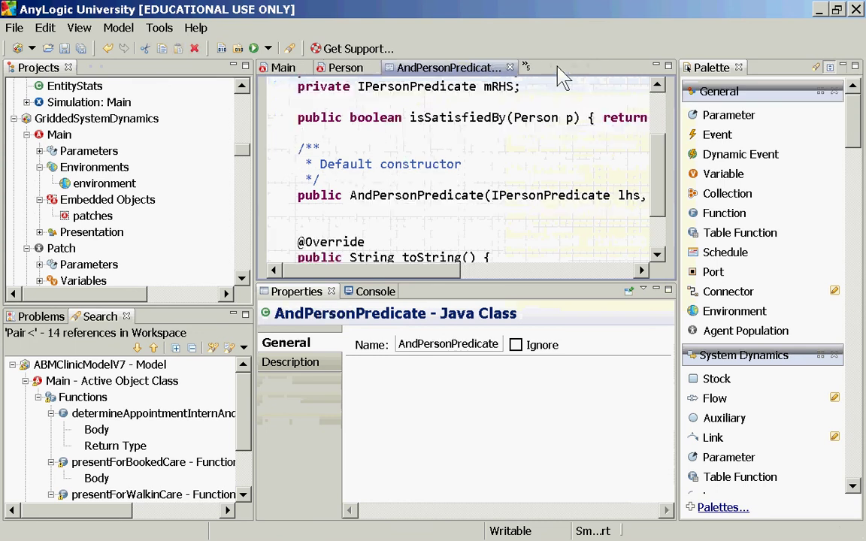
pyautogui.click(510, 68)
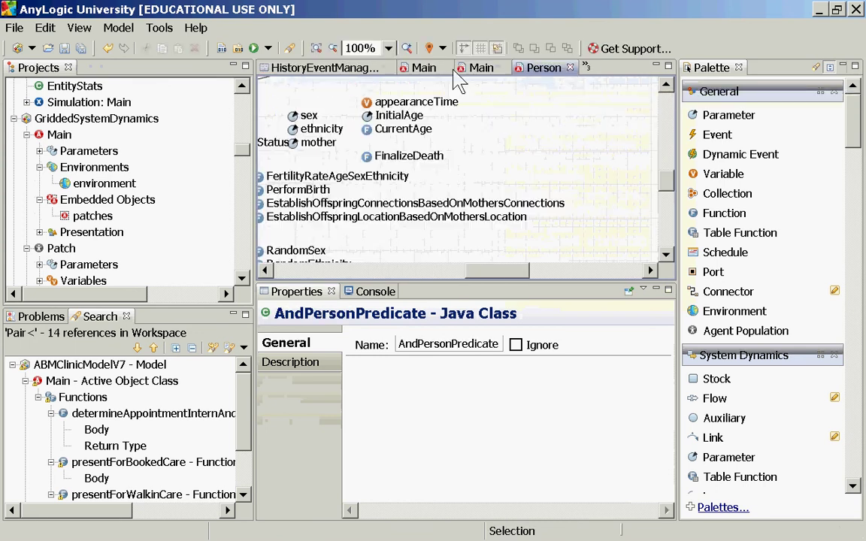
pyautogui.click(570, 68)
pyautogui.click(578, 69)
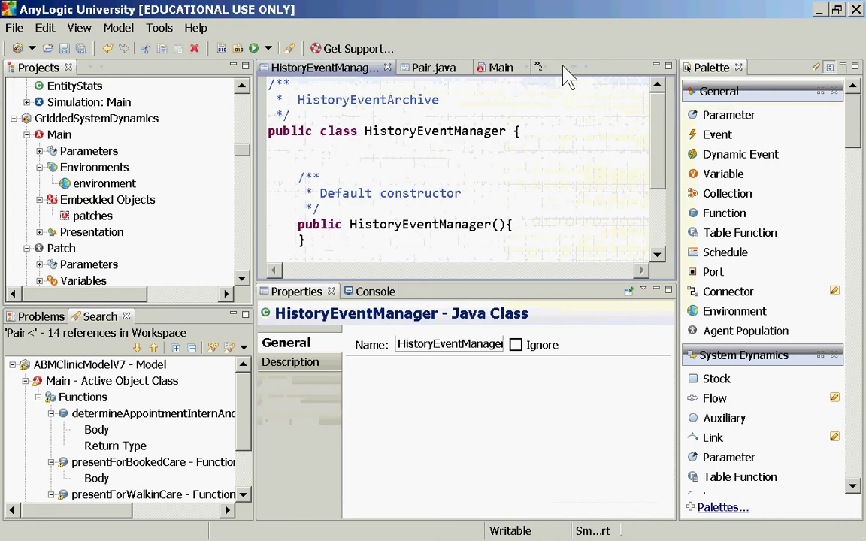
pyautogui.click(520, 68)
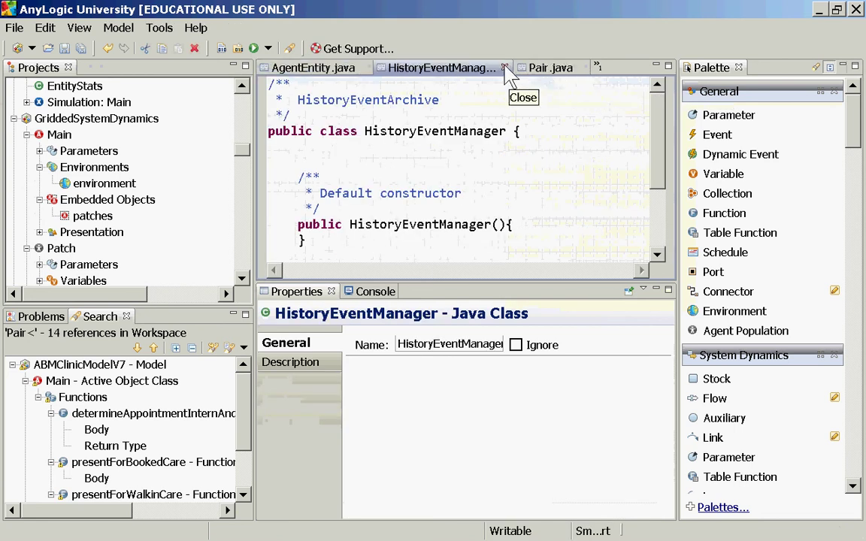
pyautogui.click(581, 68)
pyautogui.click(505, 68)
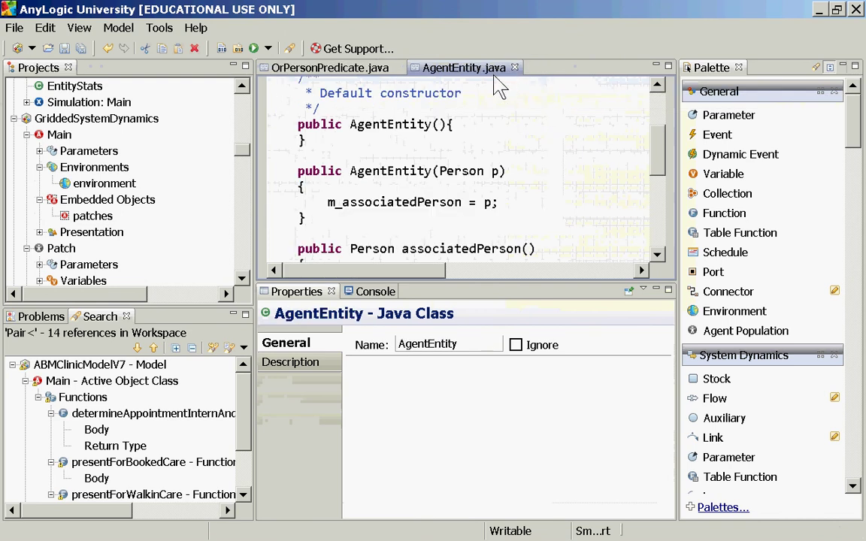
pyautogui.click(515, 68)
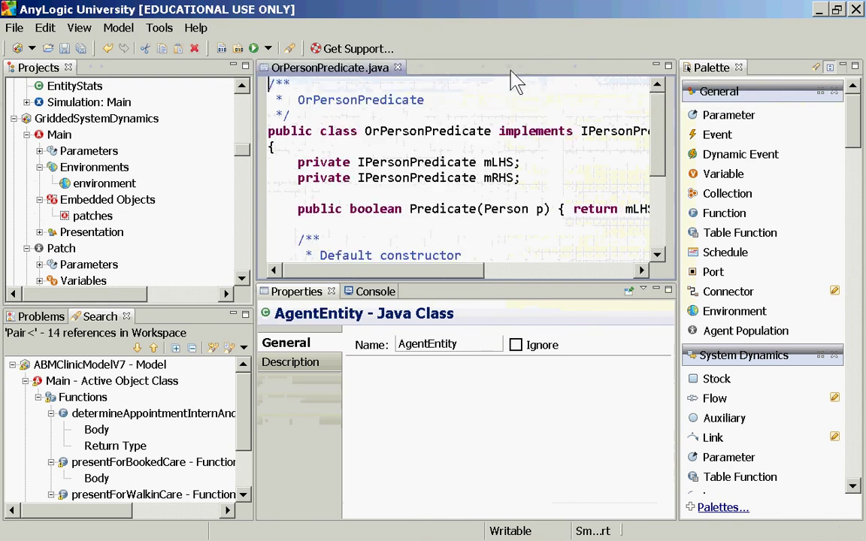
pyautogui.click(402, 69)
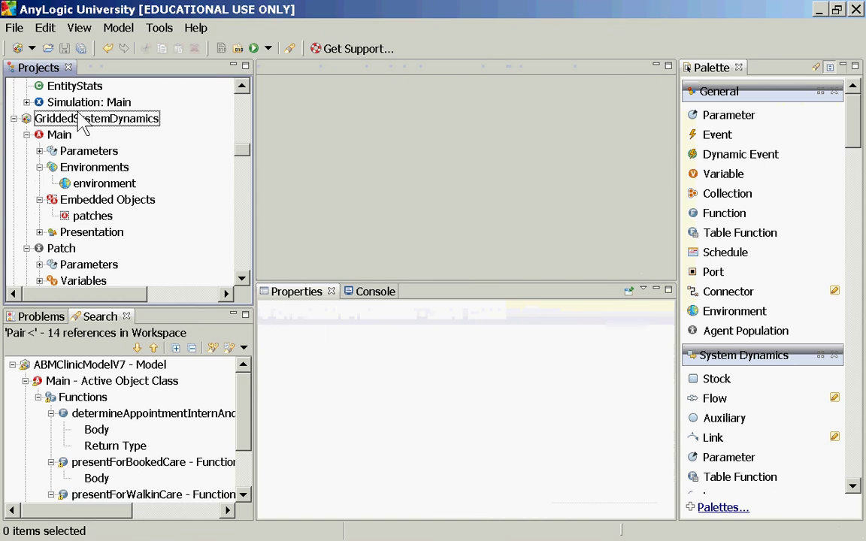
# - Open GriddedSystemDynamics' Main diagram with isSpaceToroid, patches and countPatchRows
pyautogui.click(60, 135)
pyautogui.doubleClick(61, 135)
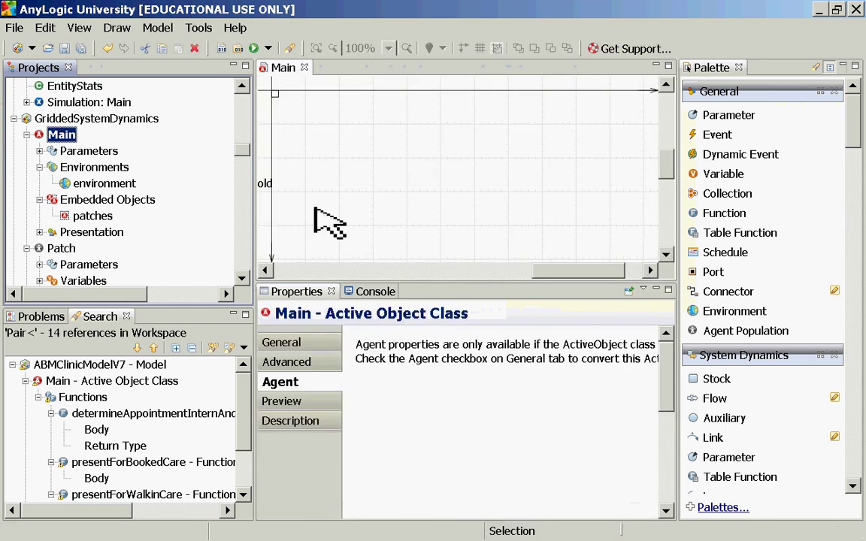
pyautogui.moveTo(554, 278); pyautogui.dragTo(433, 275)
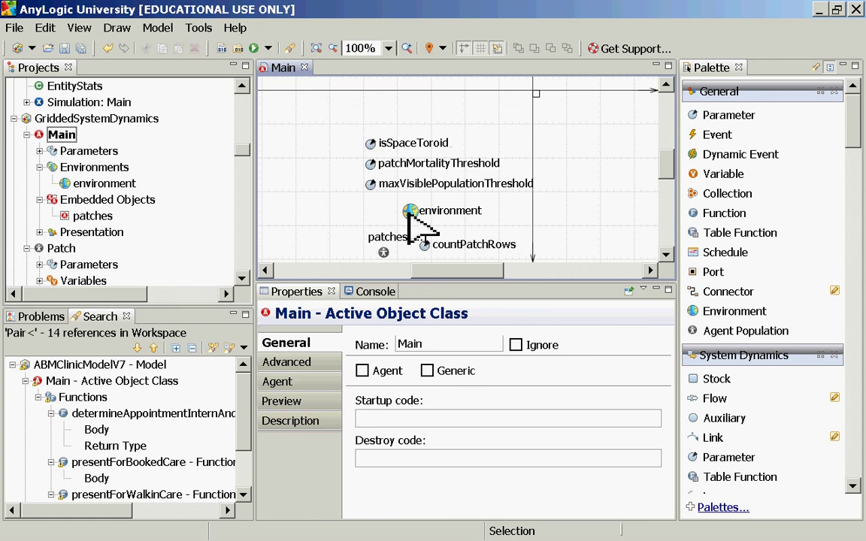
# - Run the Simulation: Main experiment from its context menu
pyautogui.click(244, 240)
pyautogui.click(244, 245)
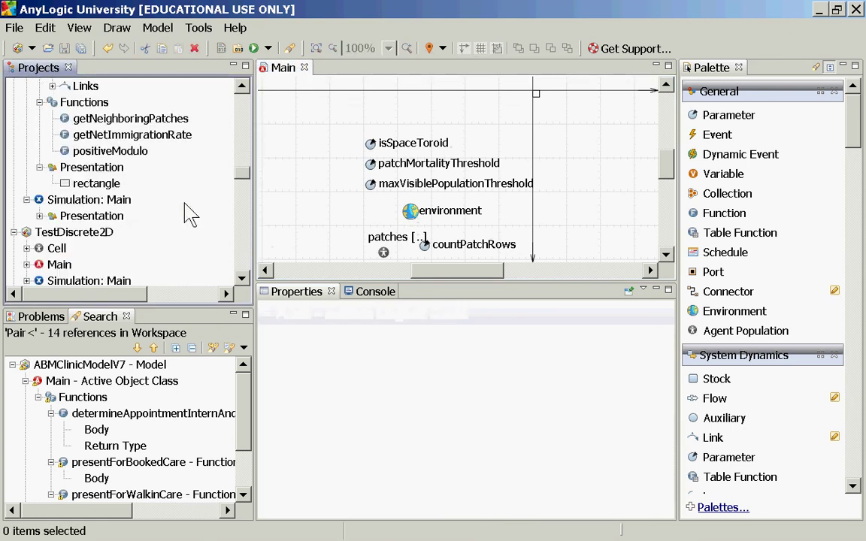
pyautogui.rightClick(97, 201)
pyautogui.click(120, 393)
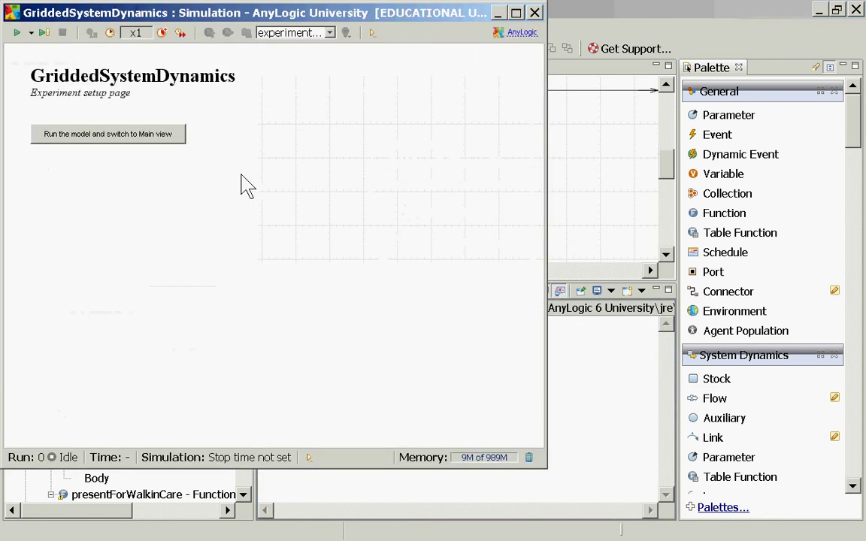
# - Start the model and switch to the patches view showing patches[0]'s stock-and-flow values
pyautogui.click(153, 137)
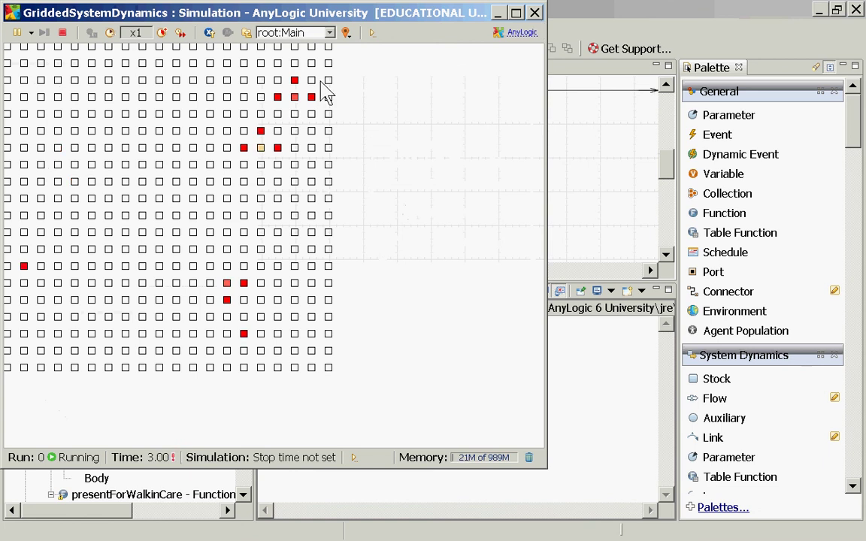
pyautogui.click(315, 33)
pyautogui.click(300, 60)
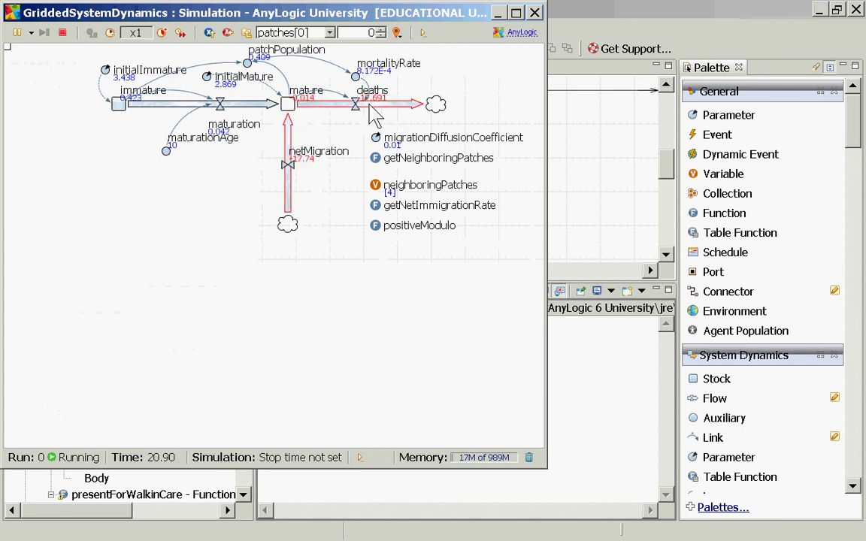
# - Step forward through patches up to patch 4, then back down to patch 1
pyautogui.click(382, 30)
pyautogui.click(382, 29)
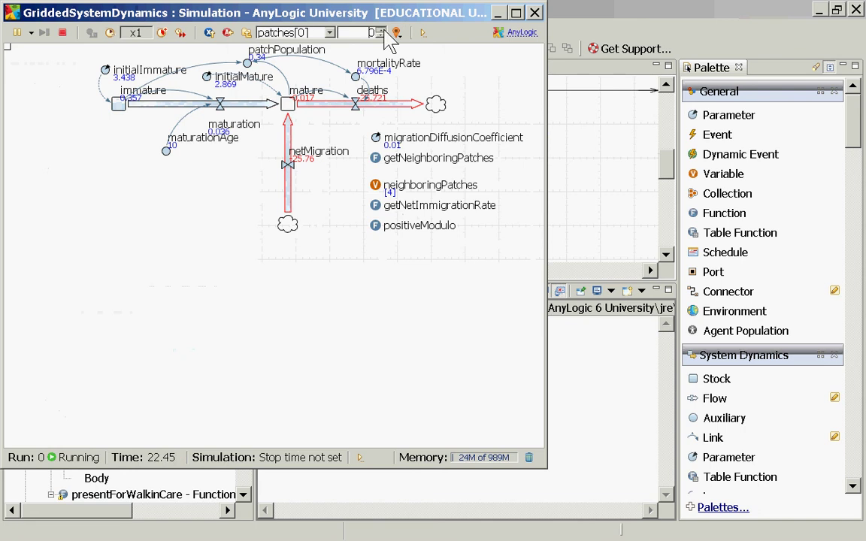
pyautogui.click(382, 30)
pyautogui.click(382, 29)
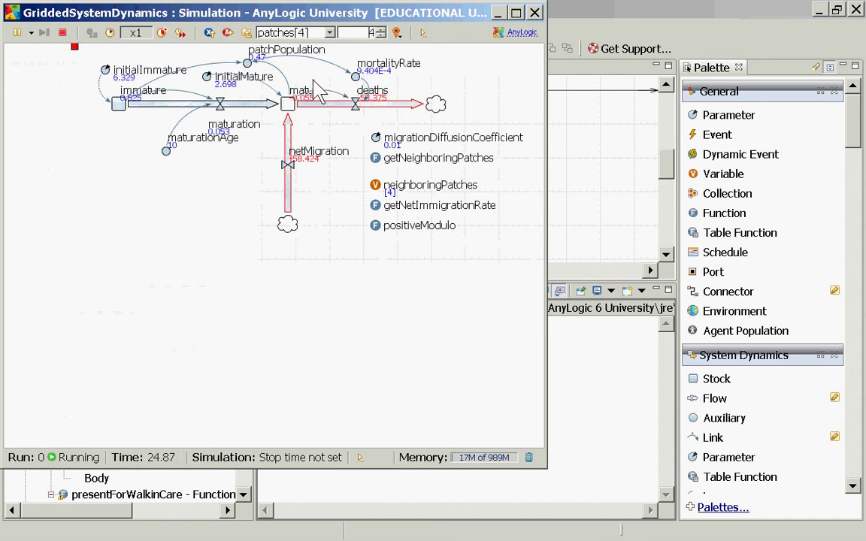
pyautogui.click(382, 35)
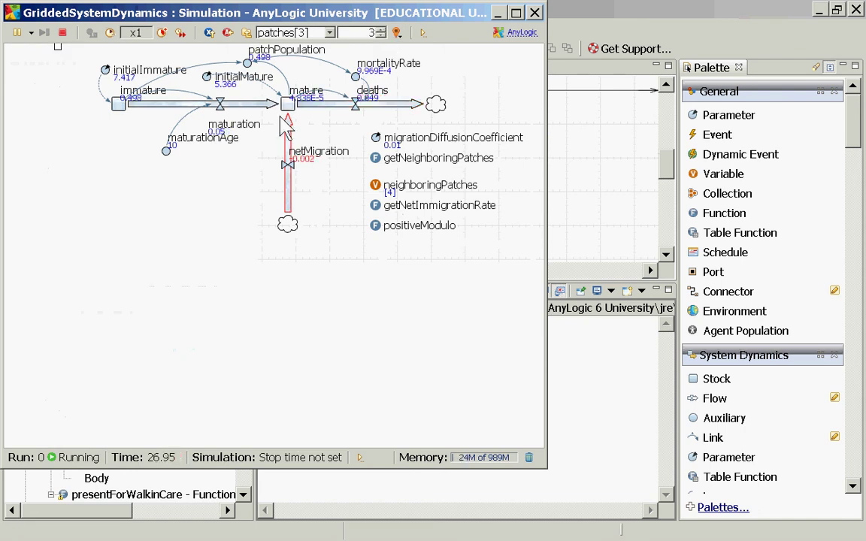
pyautogui.click(382, 35)
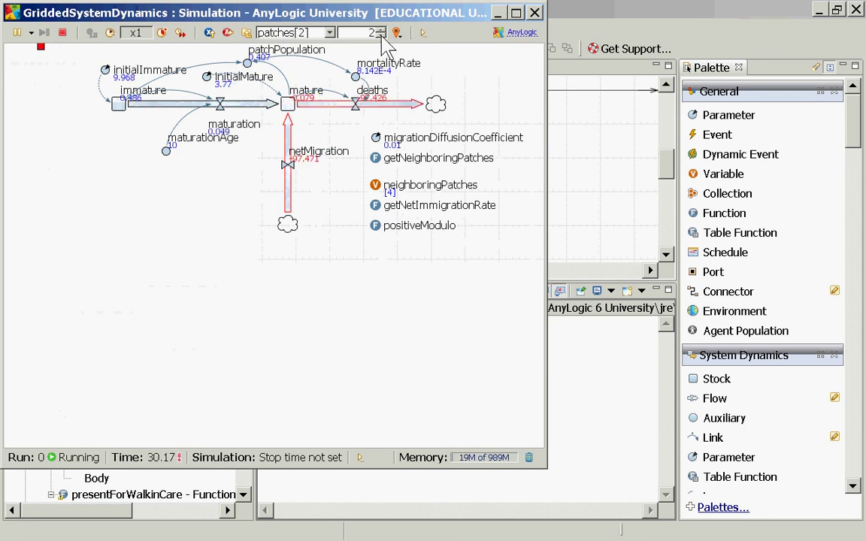
pyautogui.click(382, 35)
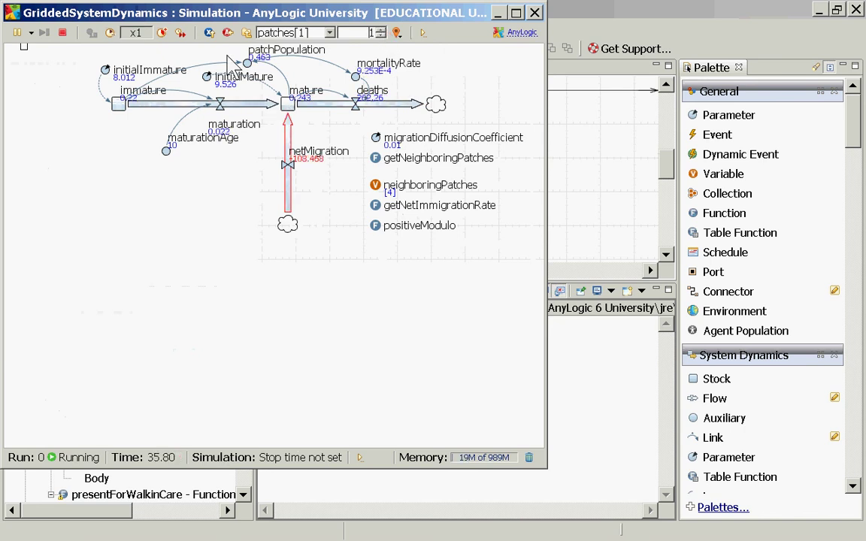
# - Slow the run to x1/25 speed and inspect the mature stock's value
pyautogui.click(110, 33)
pyautogui.click(111, 33)
pyautogui.click(111, 33)
pyautogui.click(110, 32)
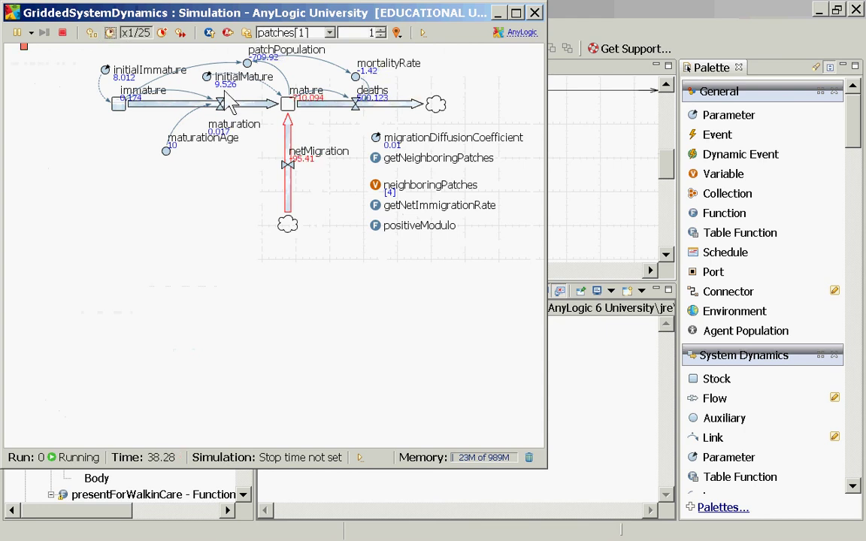
pyautogui.click(285, 100)
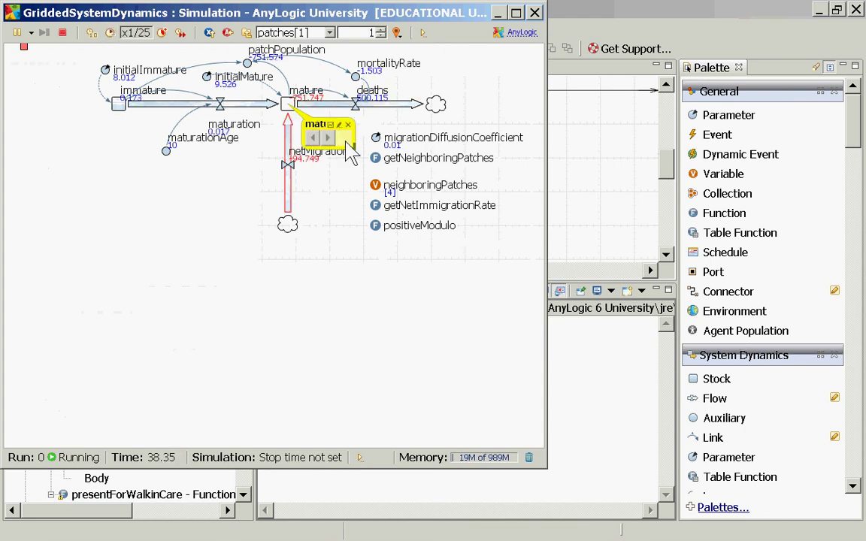
# - Enlarge the mature inspection window, switch it to a time chart, then close it
pyautogui.moveTo(352, 145); pyautogui.dragTo(514, 340)
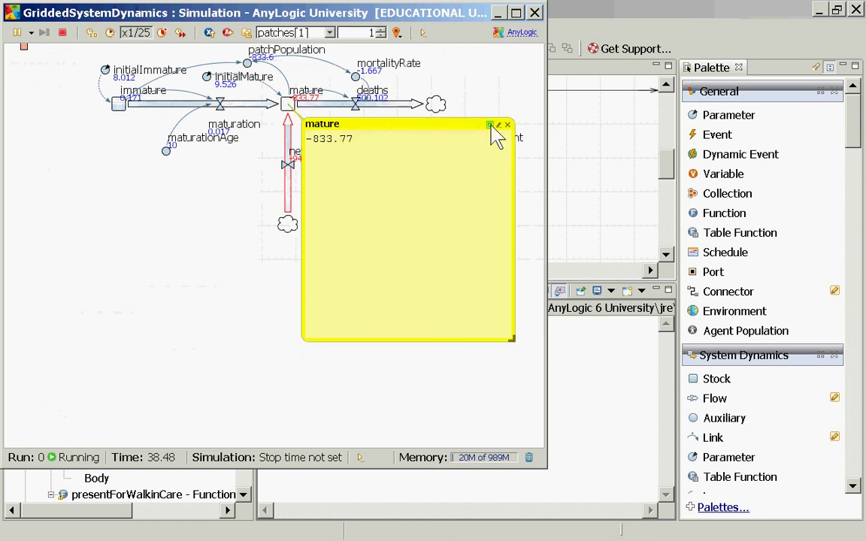
pyautogui.click(490, 125)
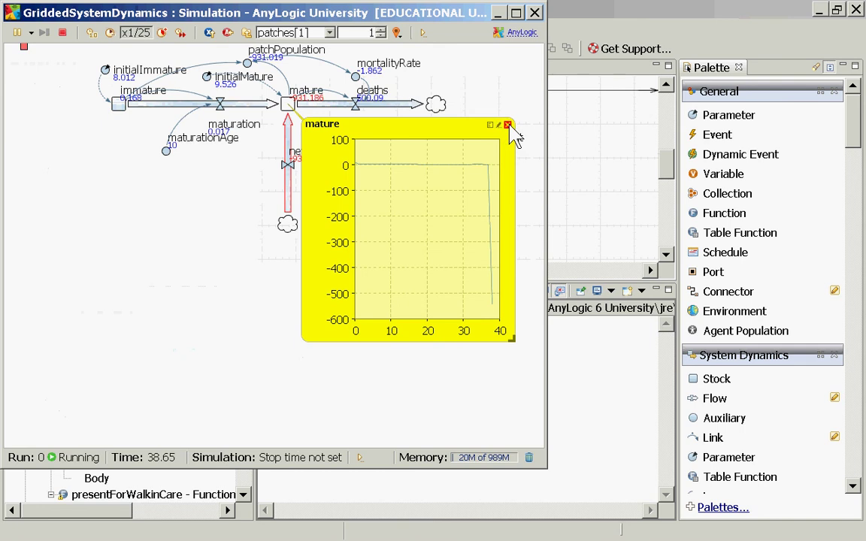
pyautogui.click(507, 125)
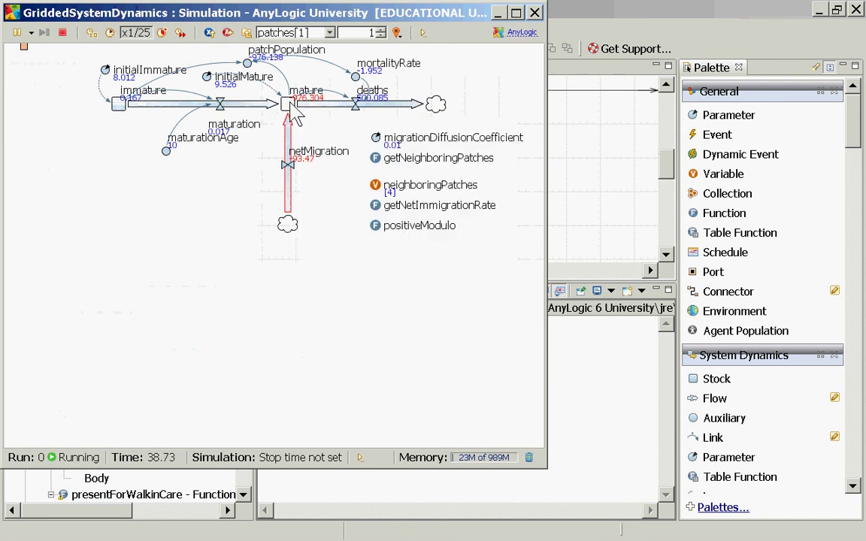
# - Advance to patch 5, glancing at the patches list without changing patch
pyautogui.click(382, 32)
pyautogui.click(381, 32)
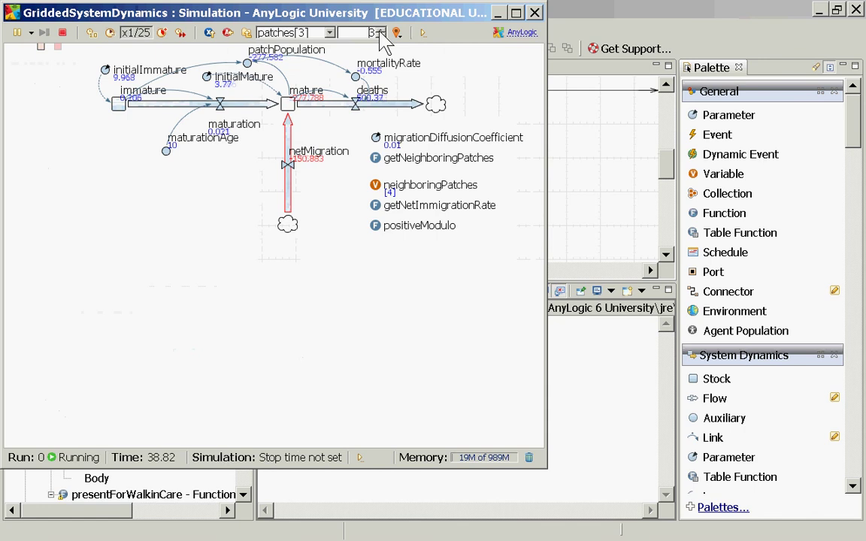
pyautogui.click(381, 31)
pyautogui.click(382, 31)
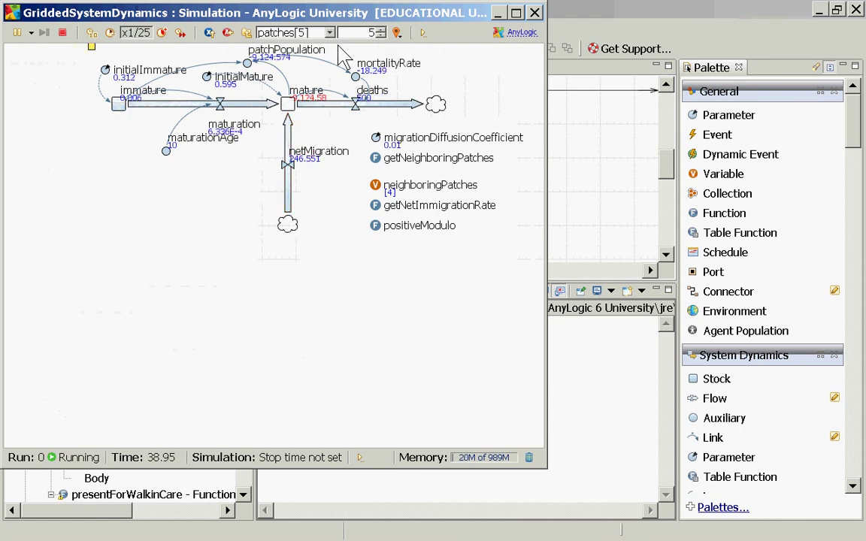
pyautogui.click(329, 32)
pyautogui.click(380, 31)
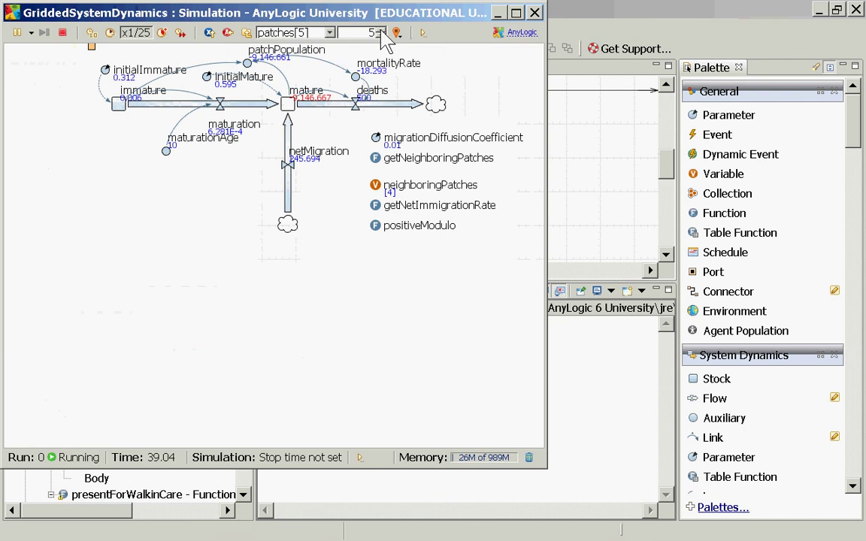
# - Advance to patch 8, inspect maturationAge (10), and stop the run
pyautogui.click(381, 30)
pyautogui.click(382, 31)
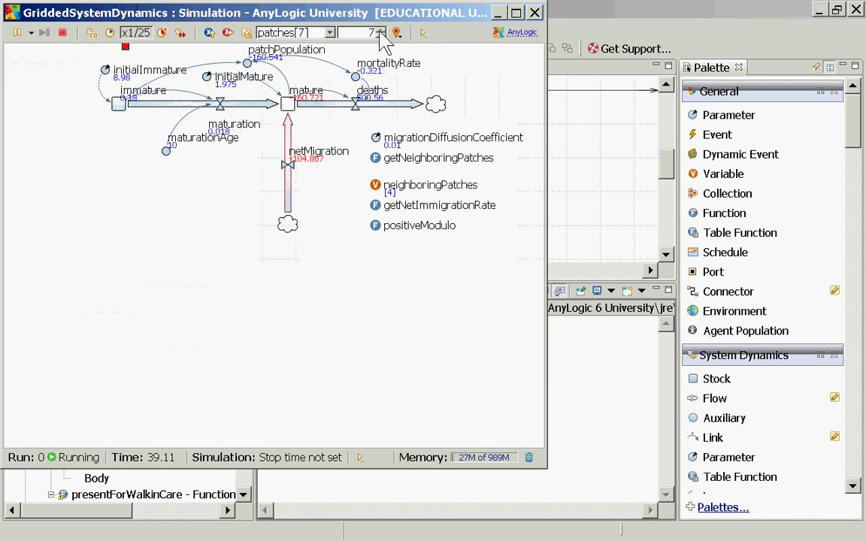
pyautogui.click(382, 30)
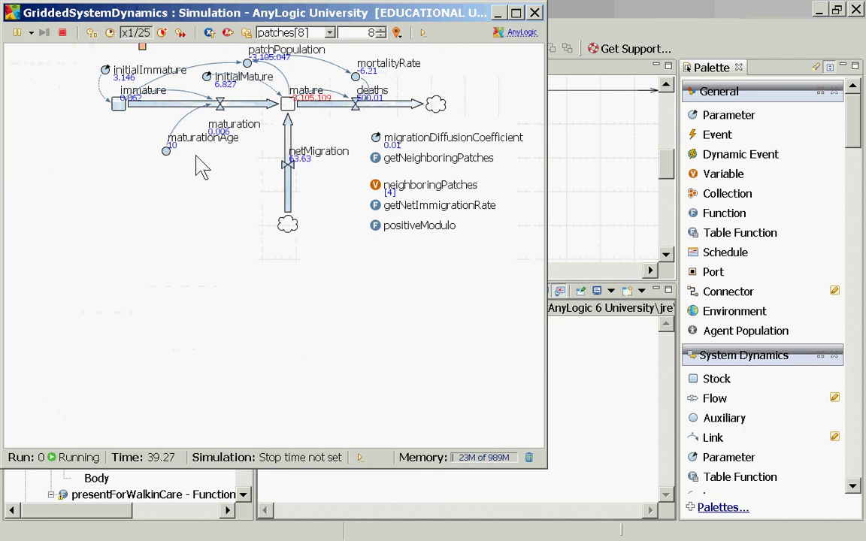
pyautogui.click(169, 151)
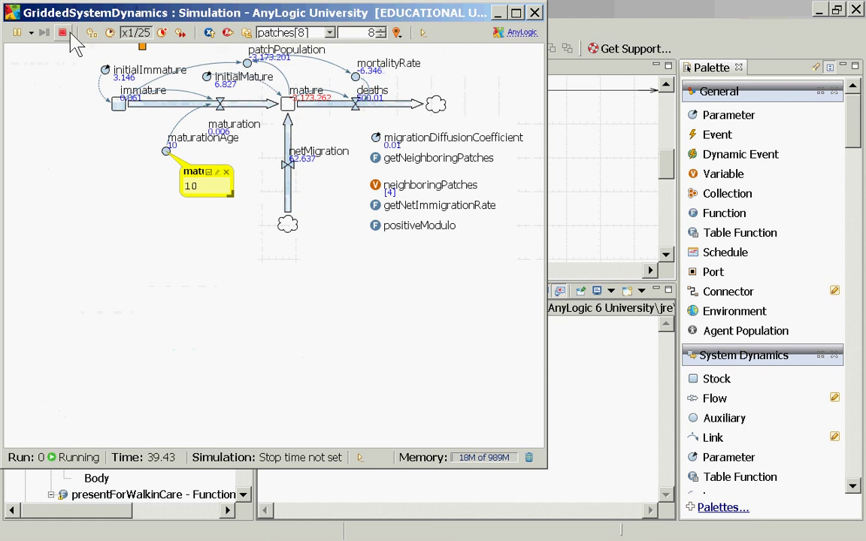
pyautogui.click(63, 32)
# - Close the run window and begin editing countPatchRows in Simulation: Main properties
pyautogui.click(535, 13)
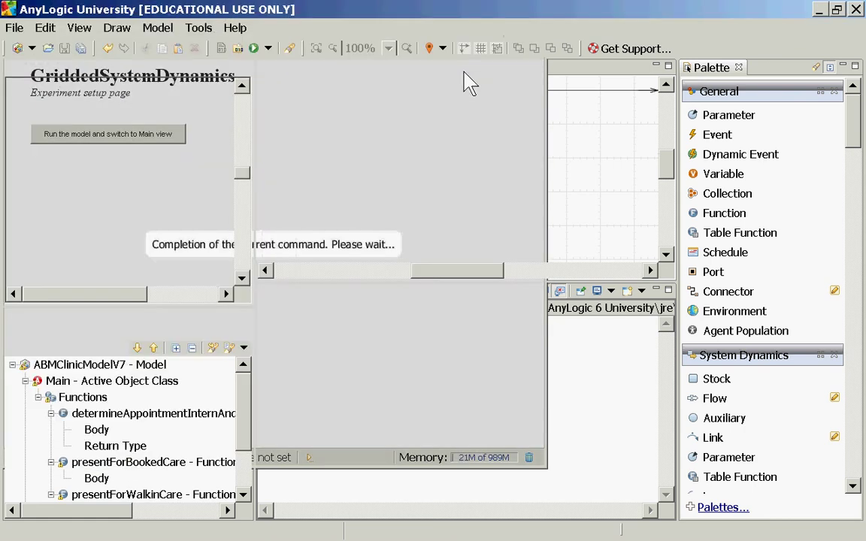
pyautogui.click(115, 202)
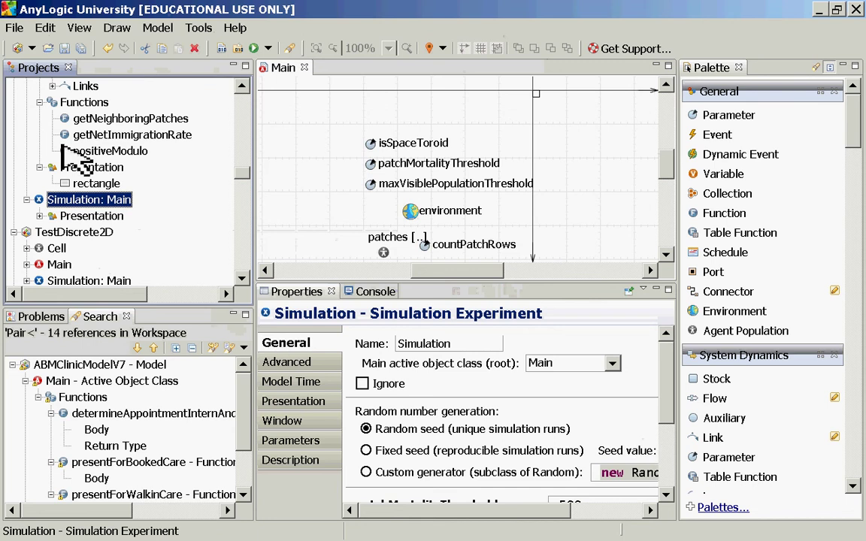
pyautogui.moveTo(665, 374); pyautogui.dragTo(663, 434)
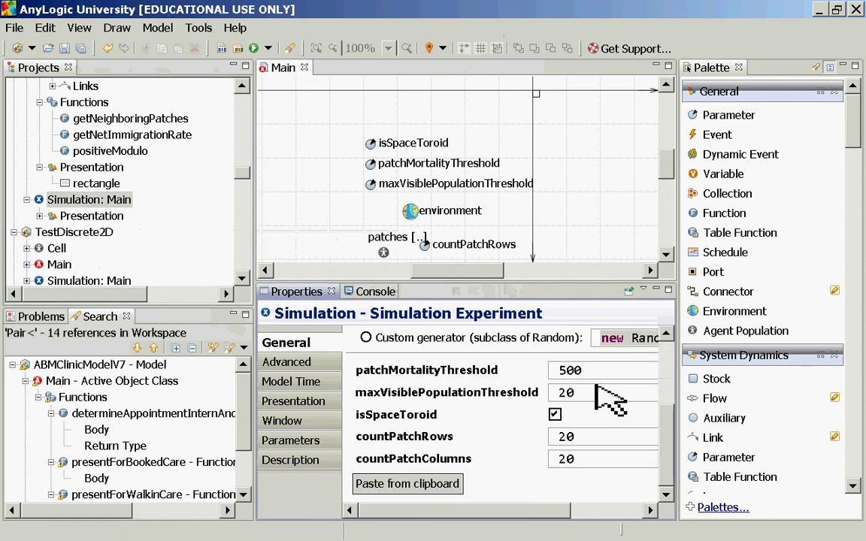
pyautogui.click(594, 437)
pyautogui.press('BackSpace')
pyautogui.press('BackSpace')
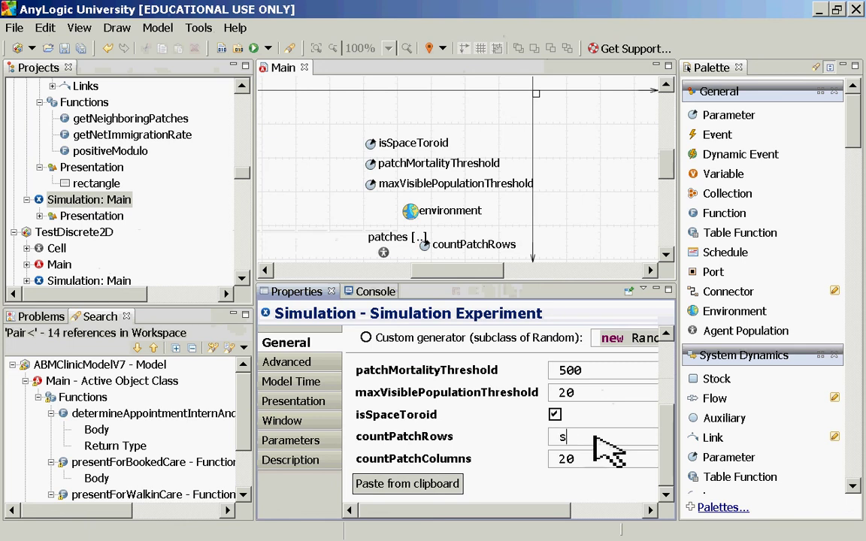
pyautogui.write('50')
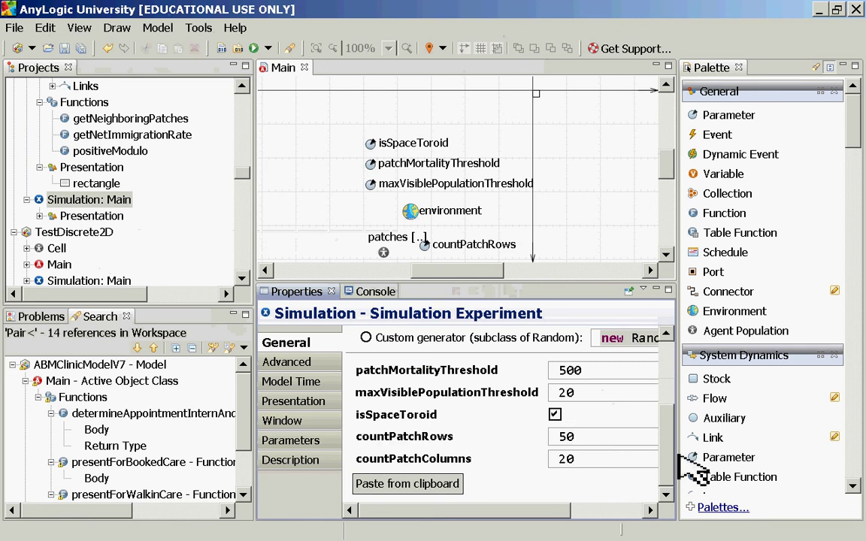
# - Set countPatchColumns and countPatchRows to 20 each
pyautogui.click(588, 459)
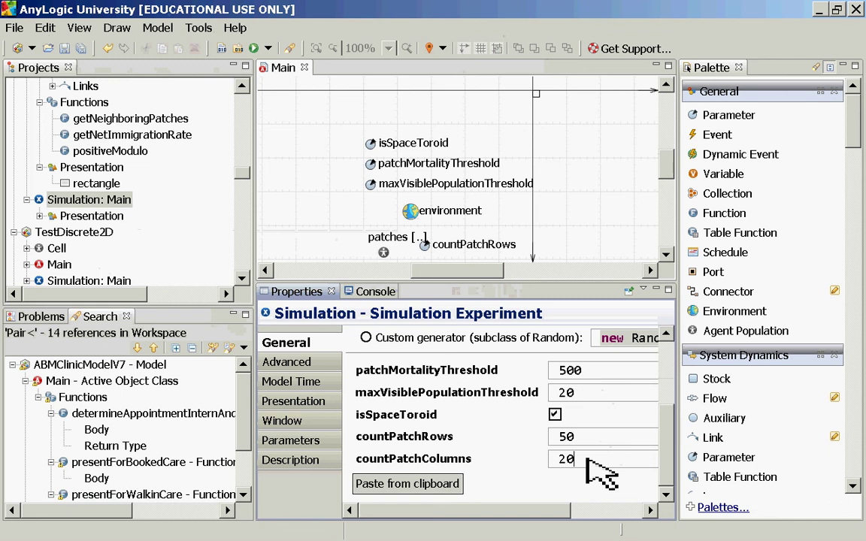
pyautogui.press('BackSpace')
pyautogui.press('BackSpace')
pyautogui.write('50')
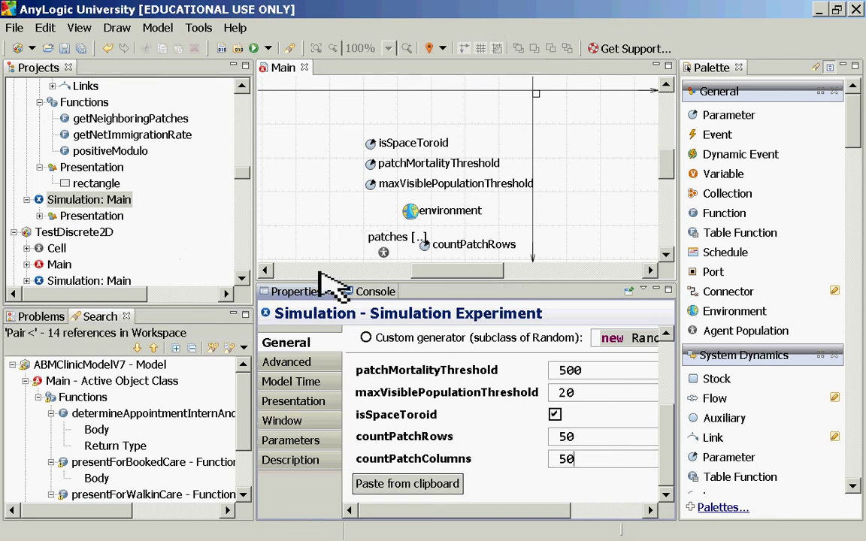
pyautogui.press('Tab')
pyautogui.write('20')
pyautogui.moveTo(561, 437); pyautogui.dragTo(576, 438)
pyautogui.write('2')
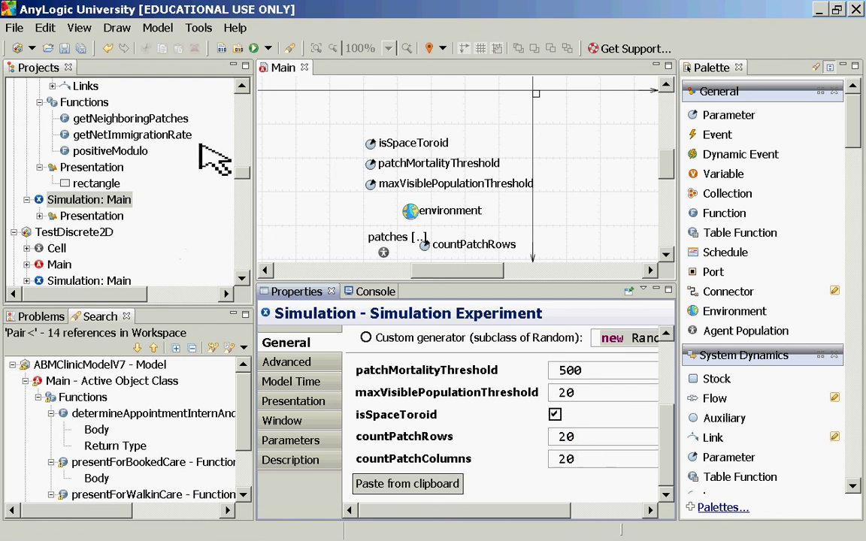
pyautogui.moveTo(240, 174); pyautogui.dragTo(148, 157)
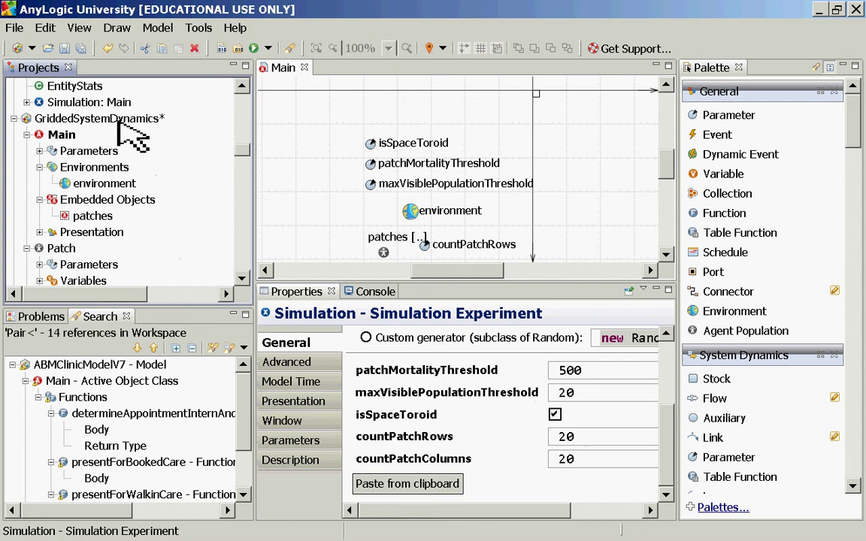
# - Create a new experiment named BigSpace from the GriddedSystemDynamics model's New menu
pyautogui.rightClick(119, 115)
pyautogui.moveTo(162, 117)
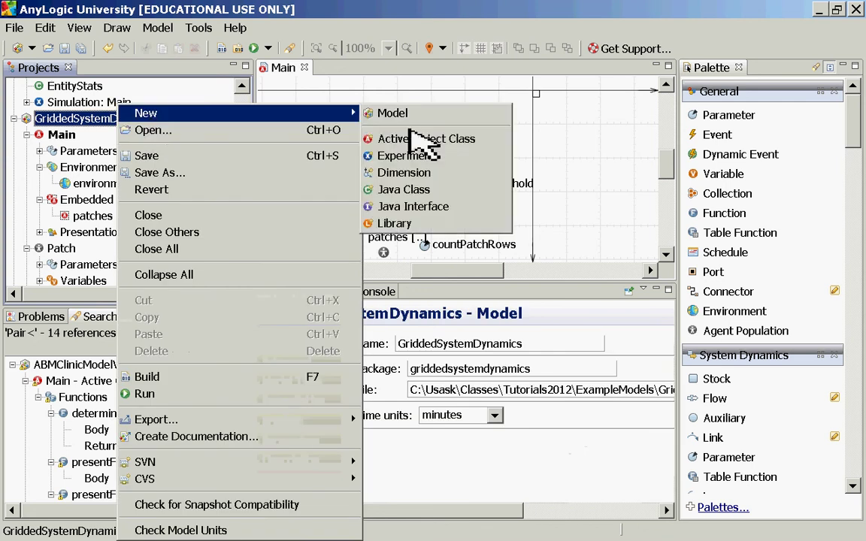
pyautogui.click(402, 156)
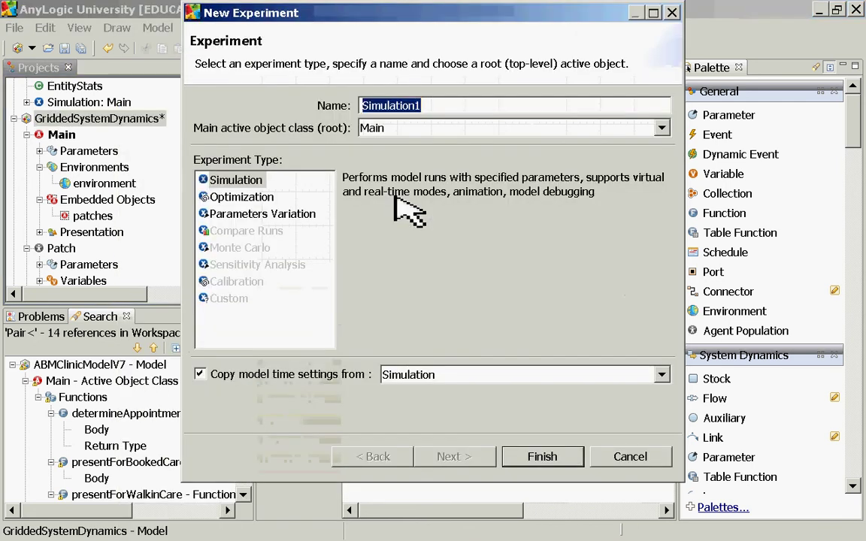
pyautogui.write('Big')
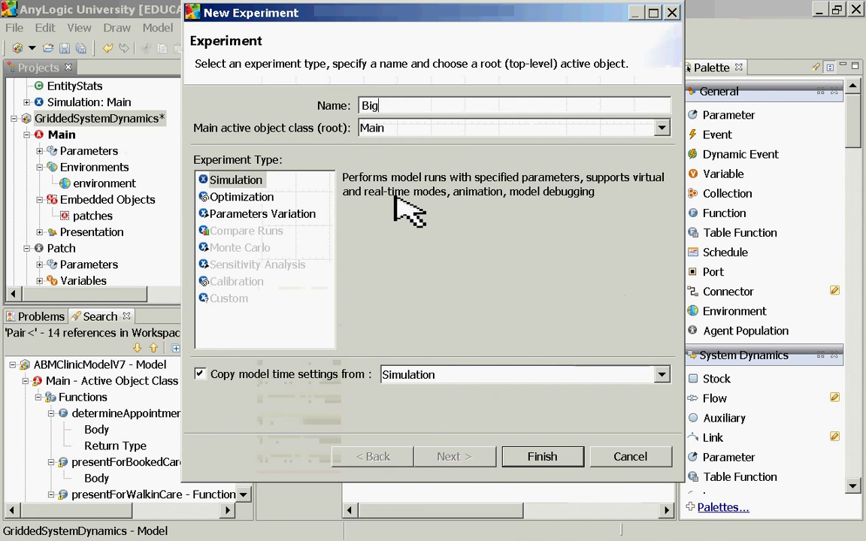
pyautogui.write('Space')
pyautogui.press('Return')
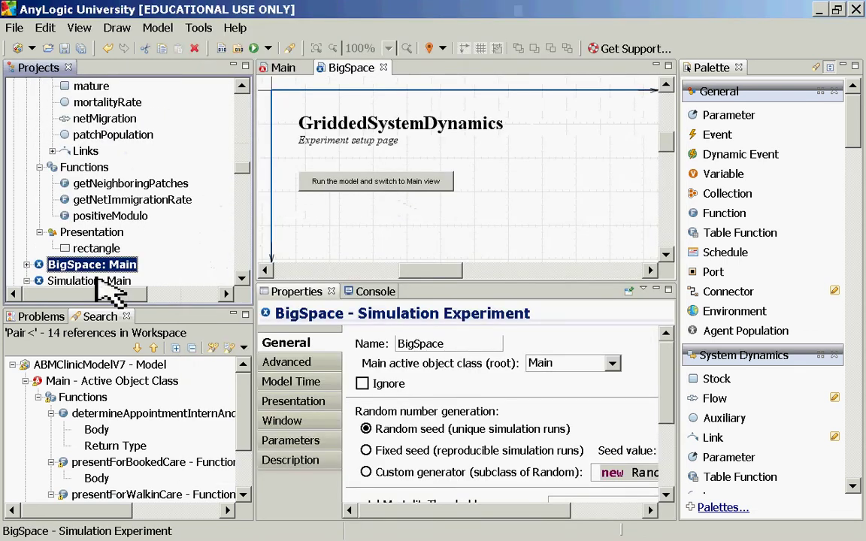
# - Compare BigSpace's parameters with Simulation's, then set the patch mortality threshold to 500
pyautogui.click(308, 442)
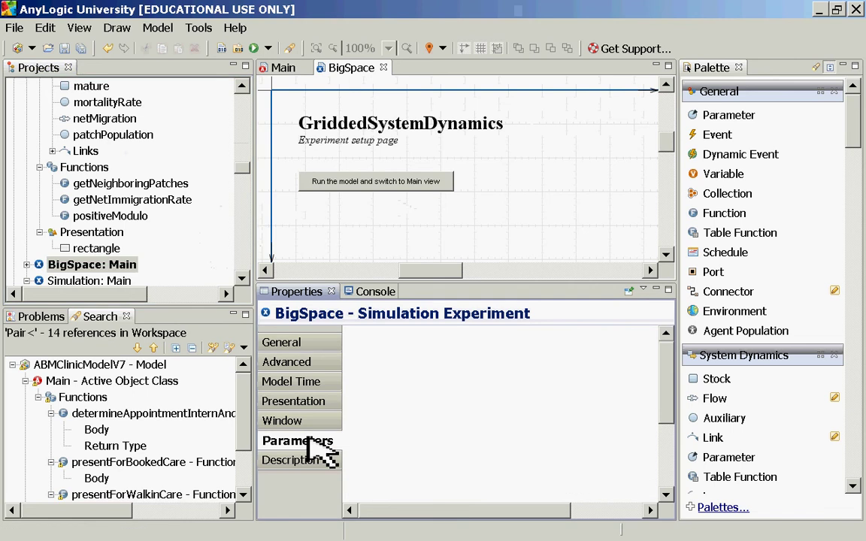
pyautogui.click(98, 281)
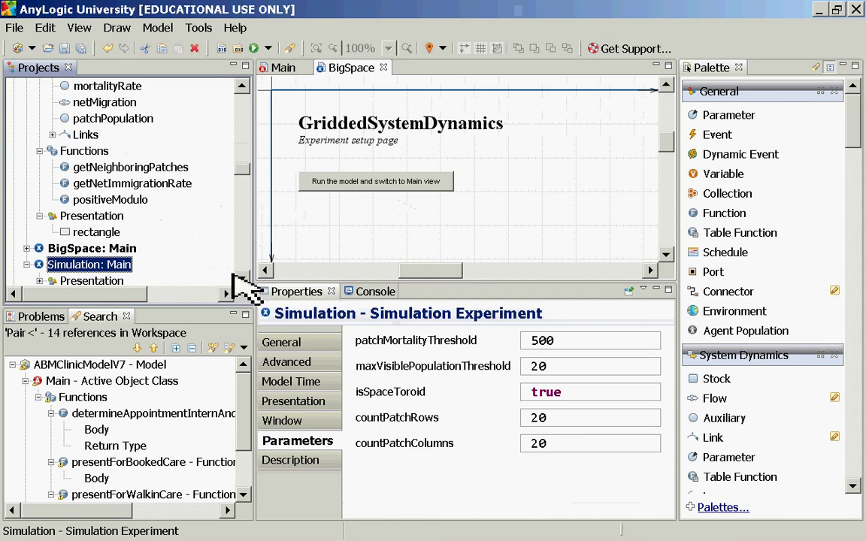
pyautogui.click(102, 248)
pyautogui.click(537, 343)
pyautogui.write('050')
pyautogui.press('BackSpace')
pyautogui.press('BackSpace')
pyautogui.press('BackSpace')
pyautogui.write('500')
# - Enter visibility threshold 20, toroidal true, 50 rows and 50 columns, then run BigSpace
pyautogui.click(553, 366)
pyautogui.write('20')
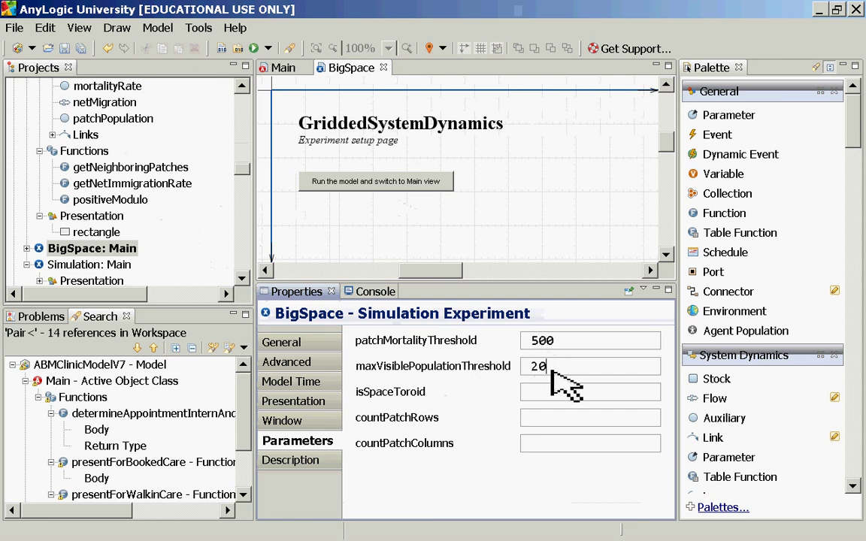
pyautogui.click(555, 391)
pyautogui.write('true')
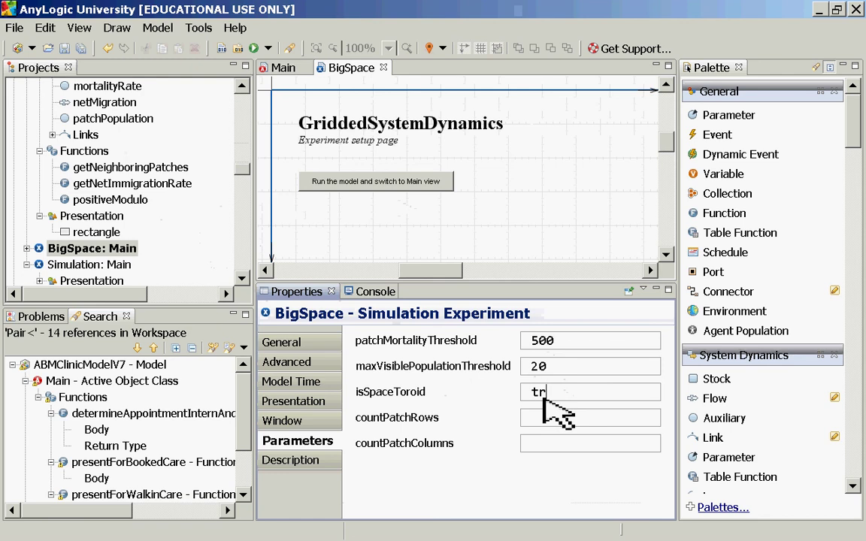
pyautogui.click(540, 418)
pyautogui.write('50')
pyautogui.click(534, 442)
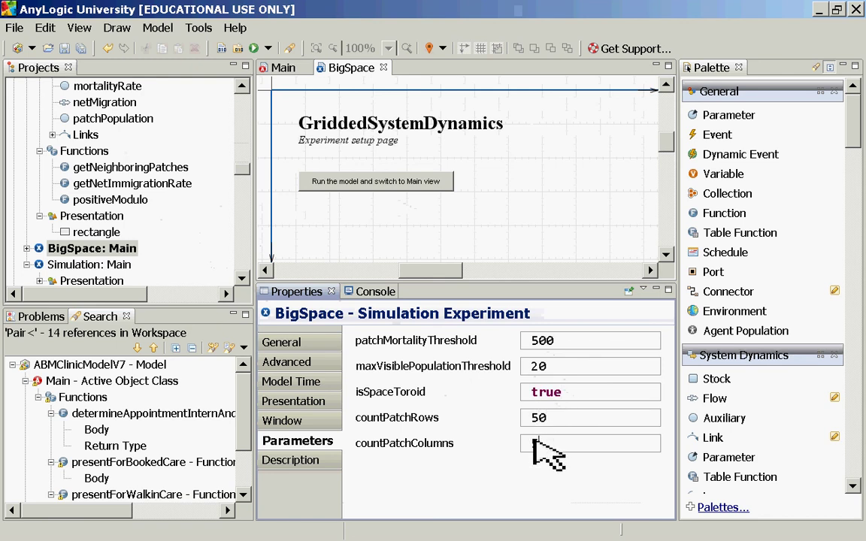
pyautogui.write('50')
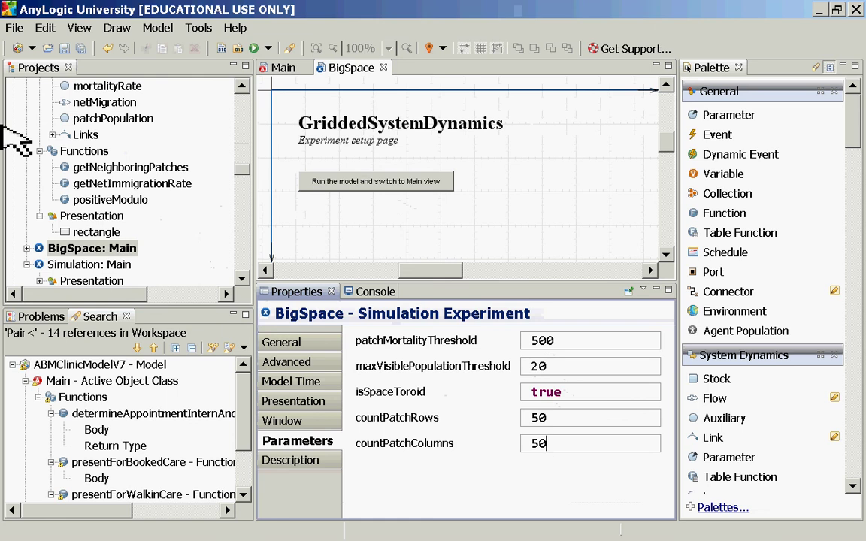
pyautogui.rightClick(96, 248)
pyautogui.click(137, 440)
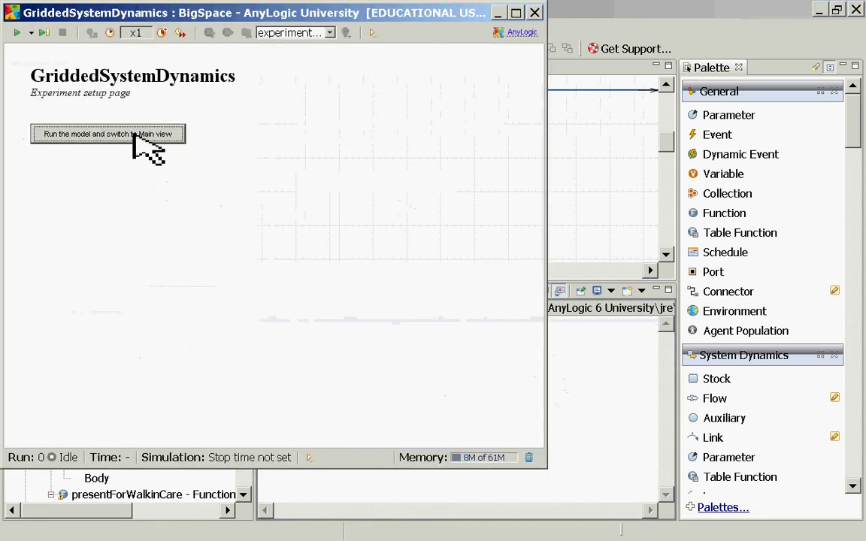
# - Start BigSpace in the Main view and switch the display to a single patch's diagram
pyautogui.click(133, 134)
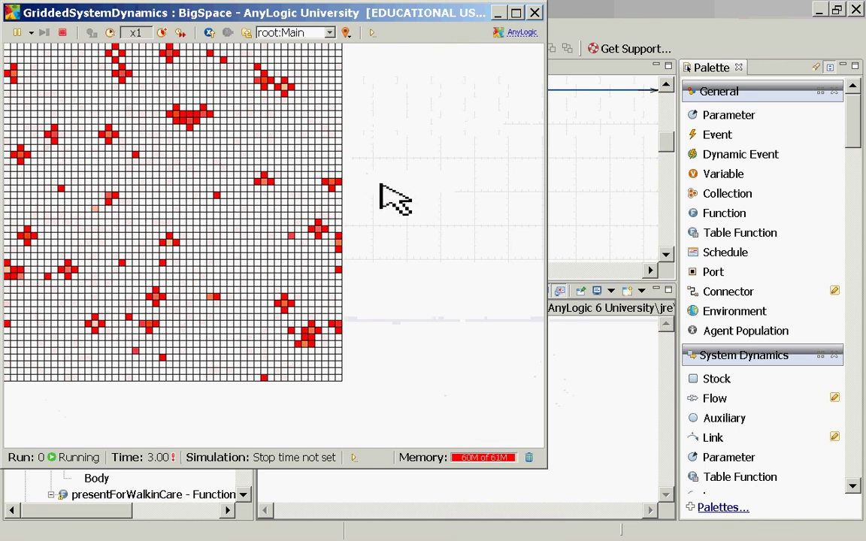
pyautogui.moveTo(283, 22); pyautogui.dragTo(284, 30)
pyautogui.click(290, 41)
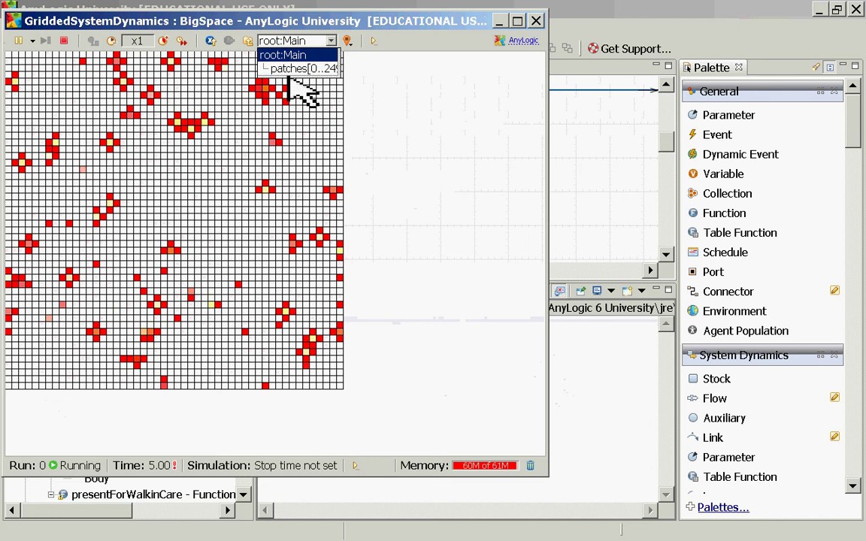
pyautogui.click(293, 71)
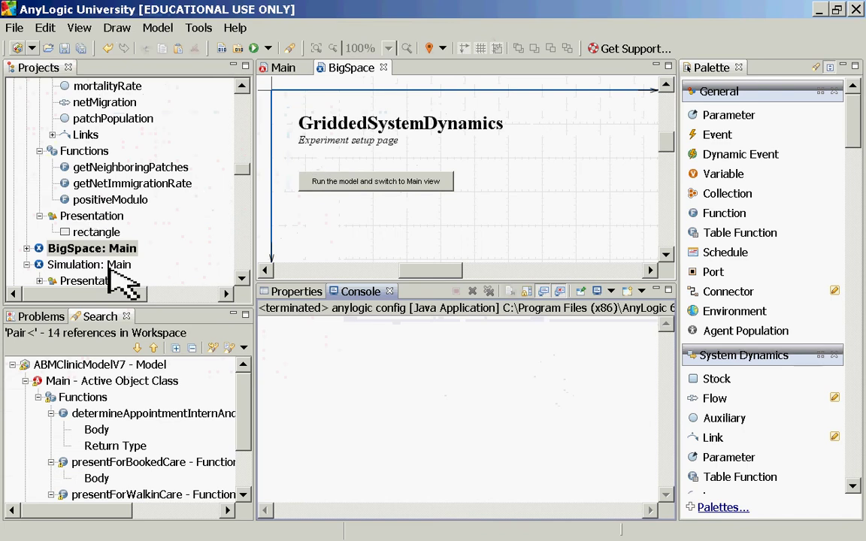
# - Select the BigSpace experiment, then open GriddedSystemDynamics' Main diagram from the Projects tree
pyautogui.click(106, 250)
pyautogui.moveTo(248, 174); pyautogui.dragTo(249, 150)
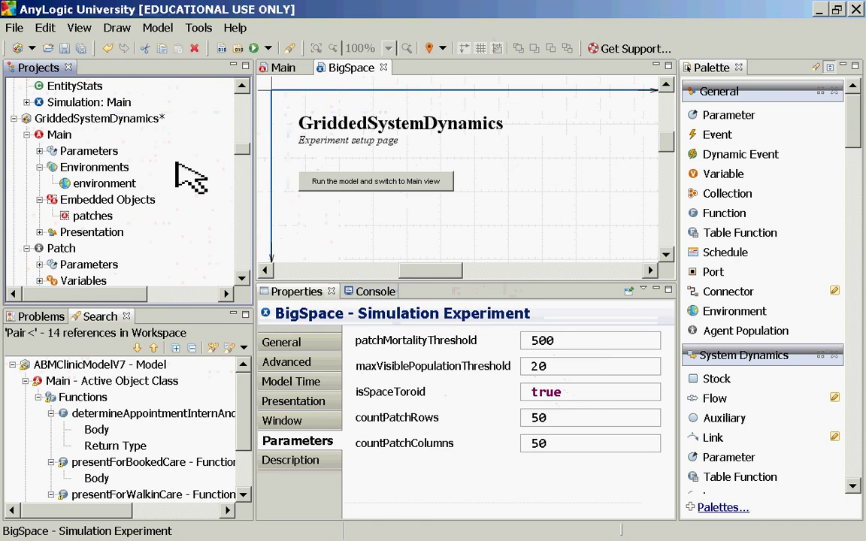
pyautogui.doubleClick(37, 136)
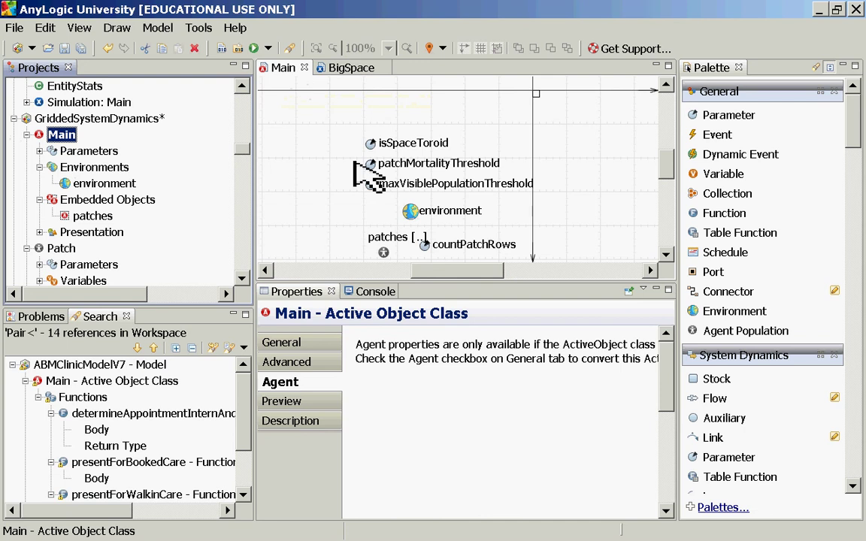
# - Select the environment on Main and view its Discrete2D 500×500 space using patch-count rows and columns
pyautogui.click(407, 214)
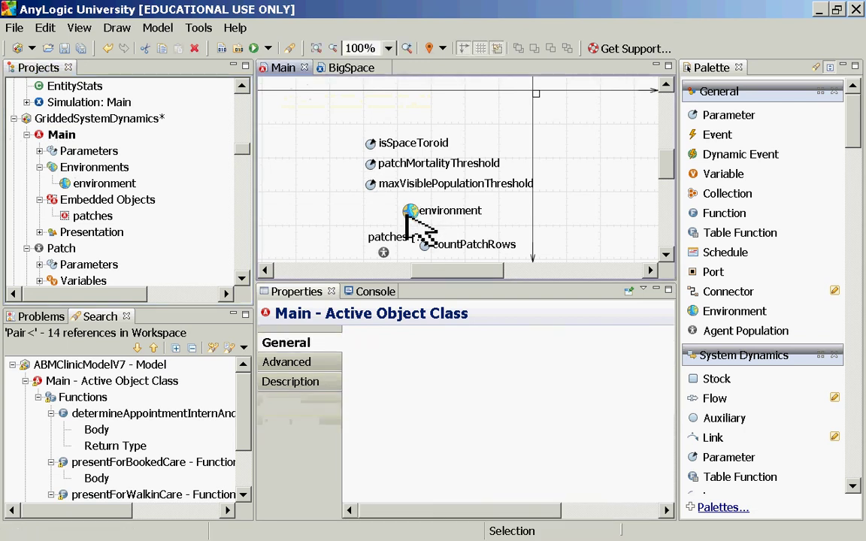
pyautogui.click(407, 213)
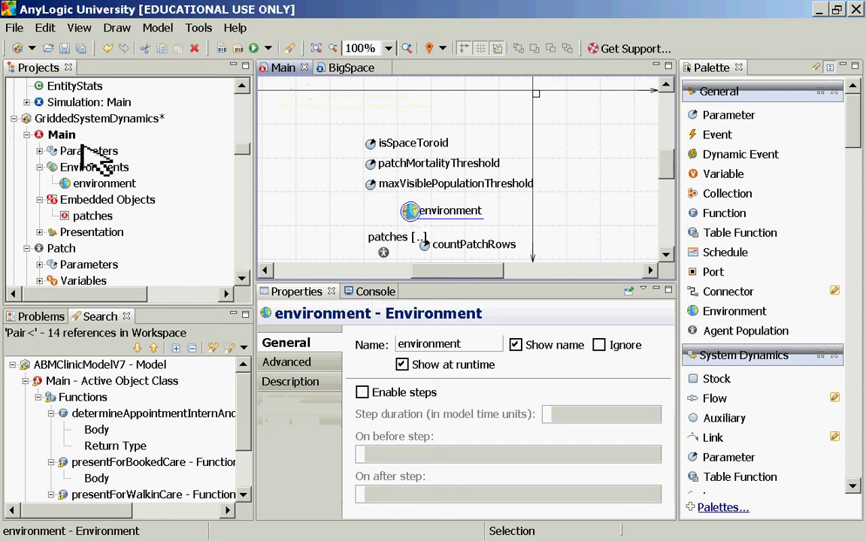
pyautogui.click(285, 363)
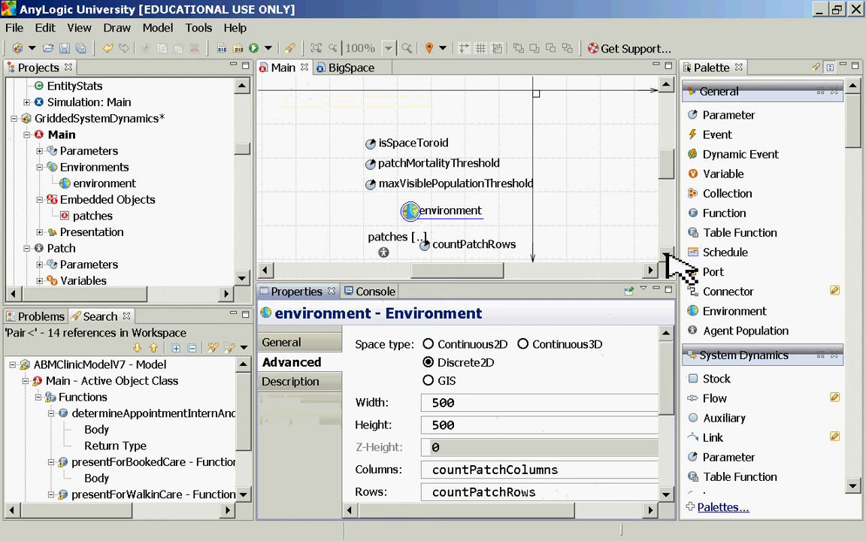
pyautogui.click(666, 254)
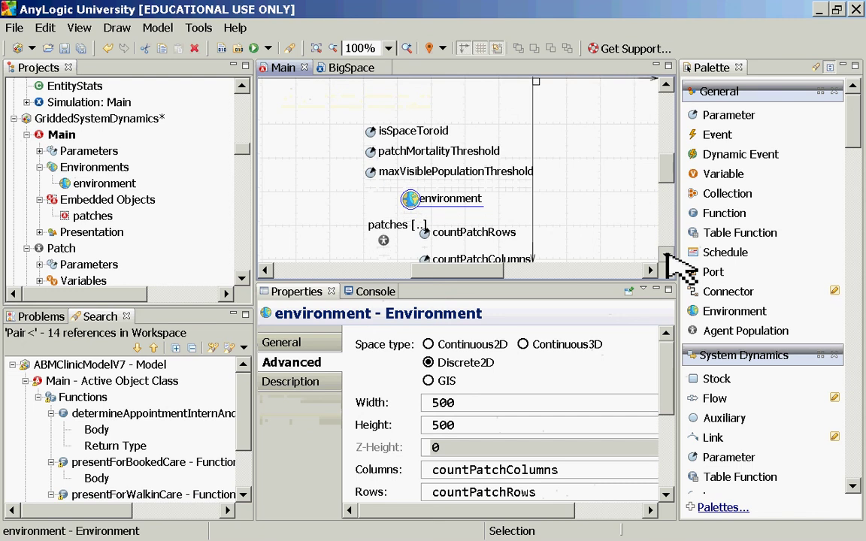
pyautogui.click(666, 254)
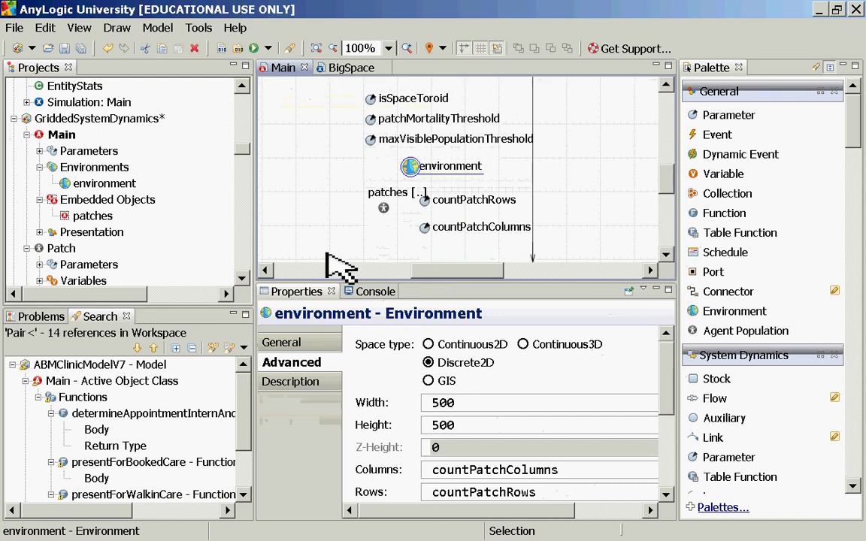
# - Select the patches population and maximize its properties panel
pyautogui.click(383, 208)
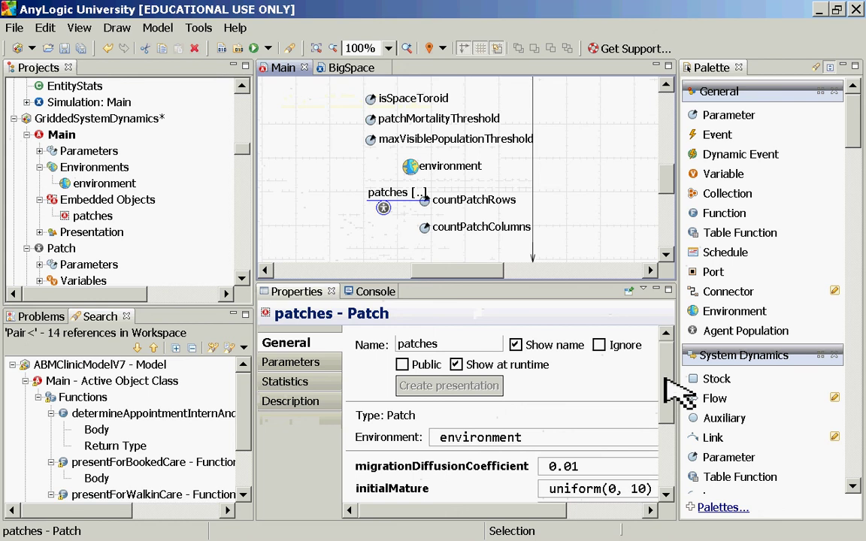
pyautogui.moveTo(666, 376); pyautogui.dragTo(676, 434)
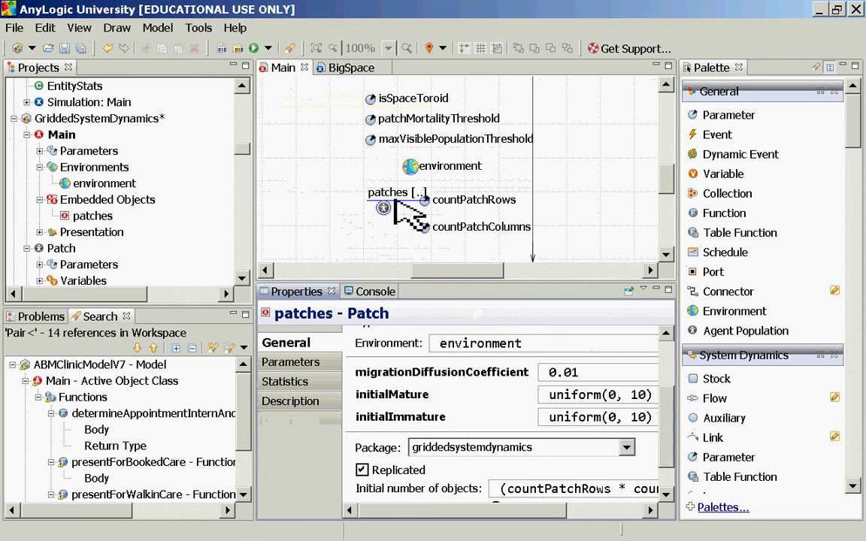
pyautogui.scroll(-2, 679, 455)
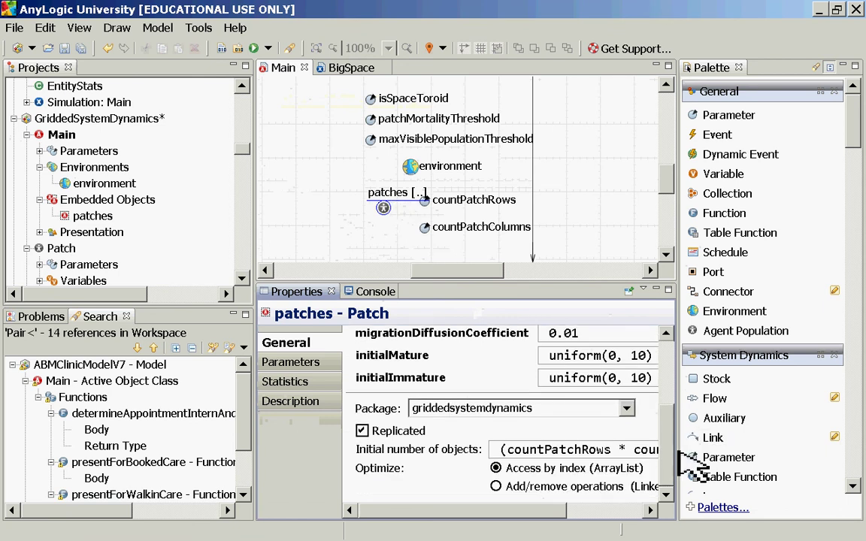
pyautogui.doubleClick(297, 293)
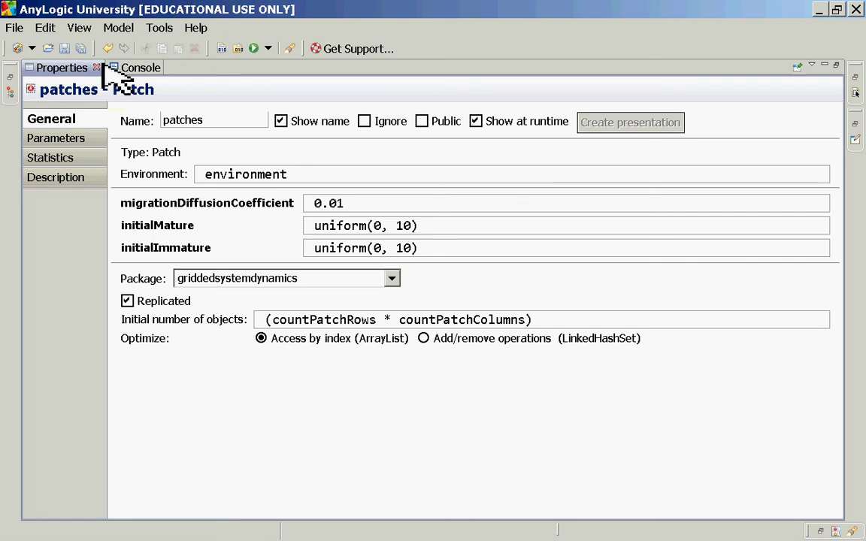
# - Select the initial number of objects expression, then restore the normal workspace layout
pyautogui.click(557, 319)
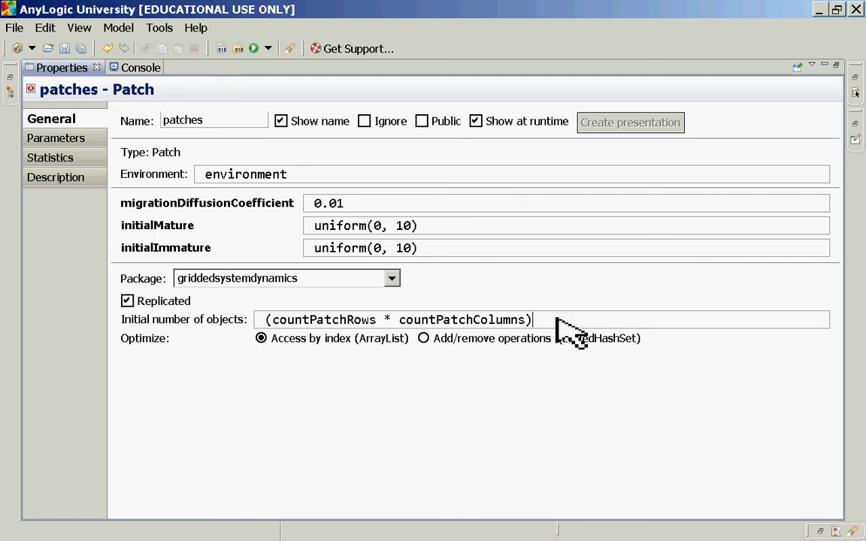
pyautogui.moveTo(558, 319); pyautogui.dragTo(268, 321)
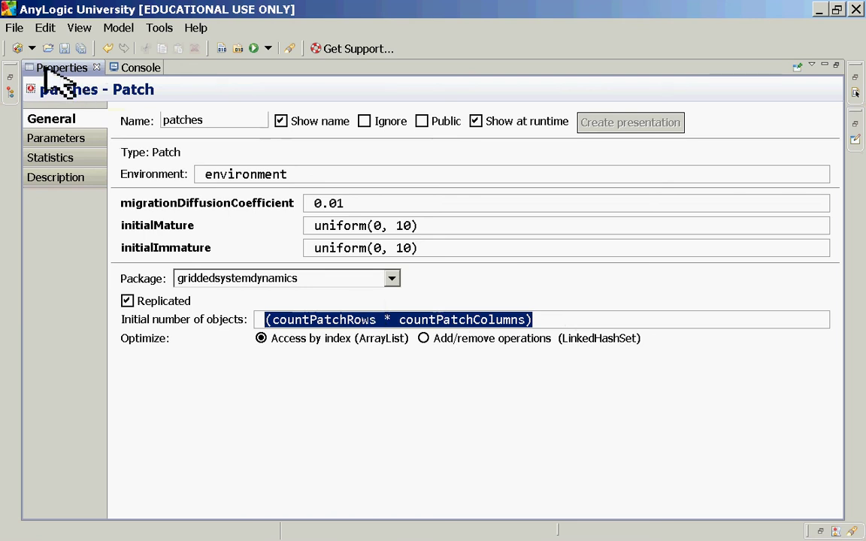
pyautogui.doubleClick(52, 68)
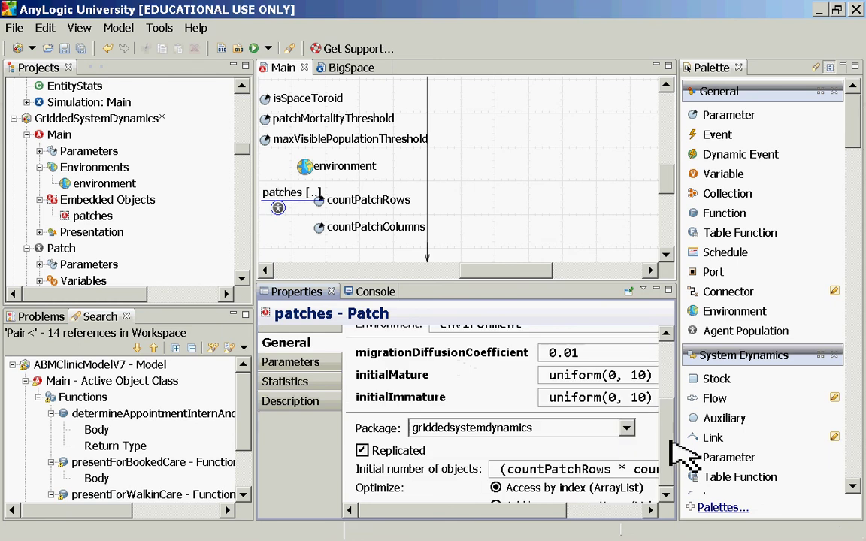
pyautogui.moveTo(239, 162)
pyautogui.mouseDown()
pyautogui.moveTo(248, 165)
pyautogui.moveTo(242, 171)
pyautogui.moveTo(247, 166)
pyautogui.mouseUp()
# - Open the Patch class diagram, view it maximized, then restore the normal layout
pyautogui.doubleClick(57, 153)
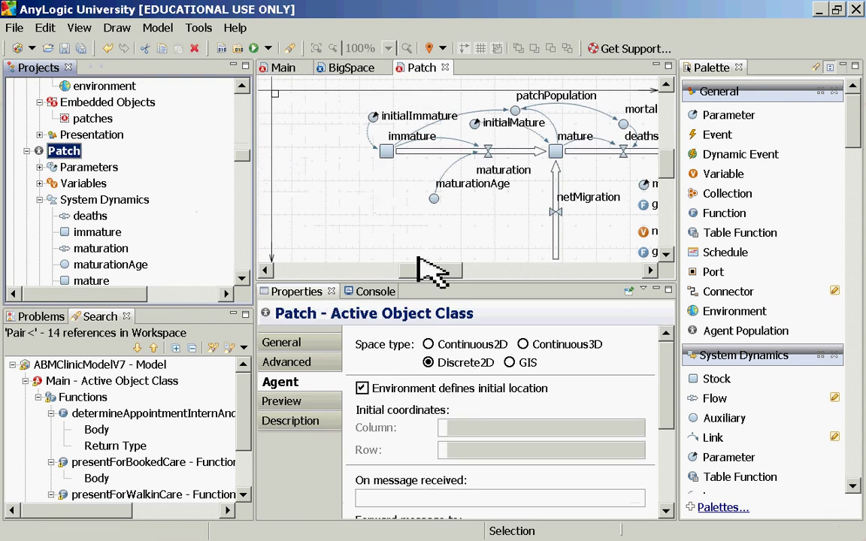
pyautogui.click(412, 68)
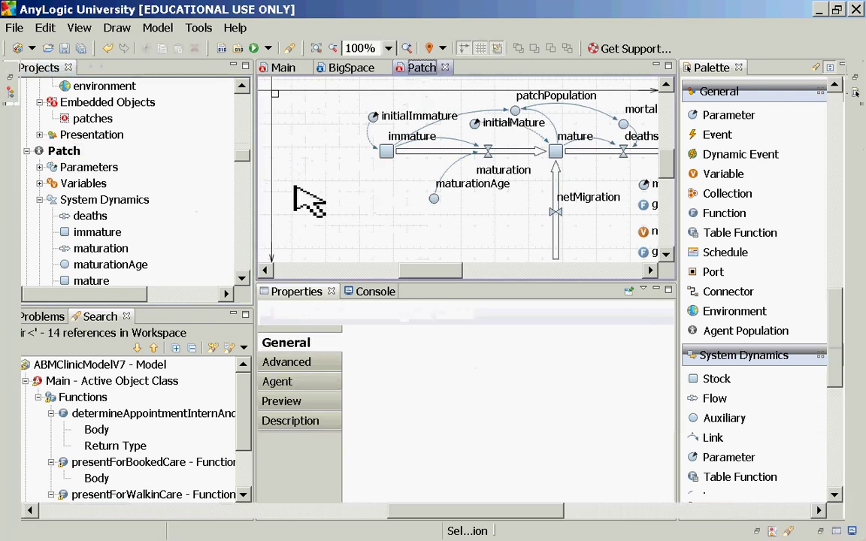
pyautogui.hotkey('ctrl', 'm')
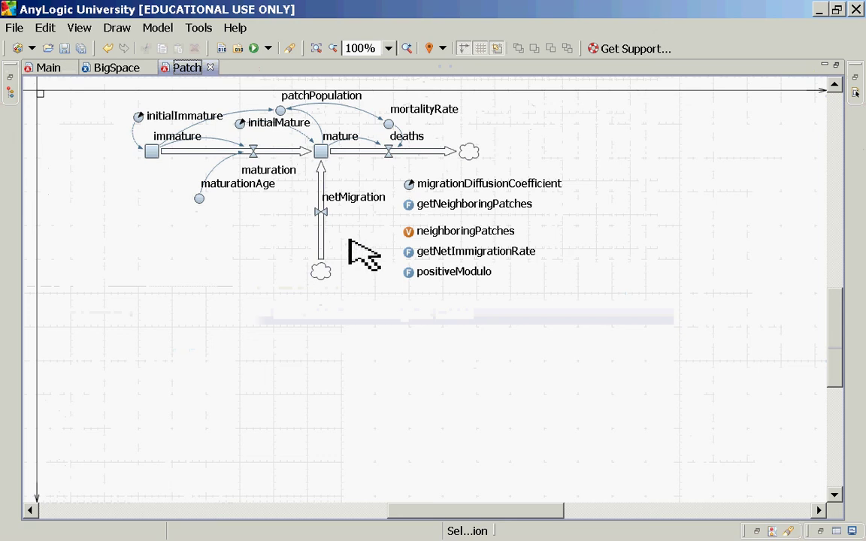
pyautogui.doubleClick(185, 69)
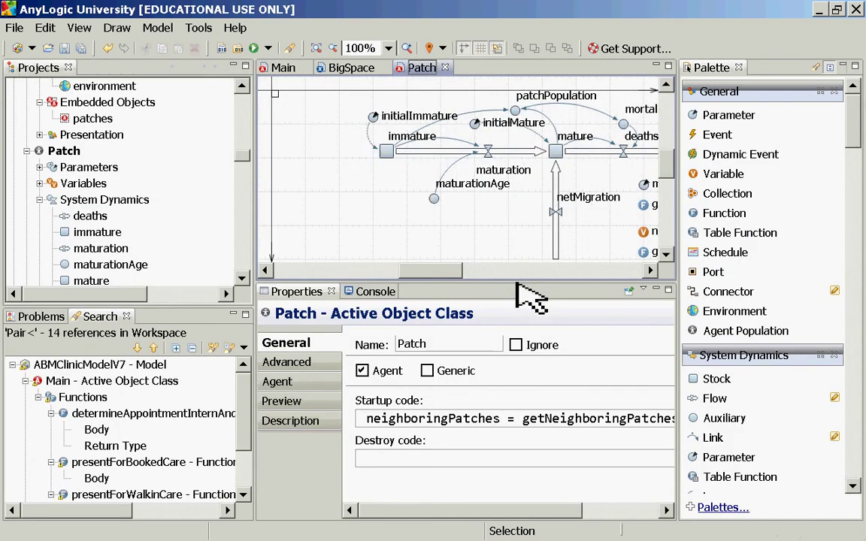
pyautogui.moveTo(442, 271); pyautogui.dragTo(464, 273)
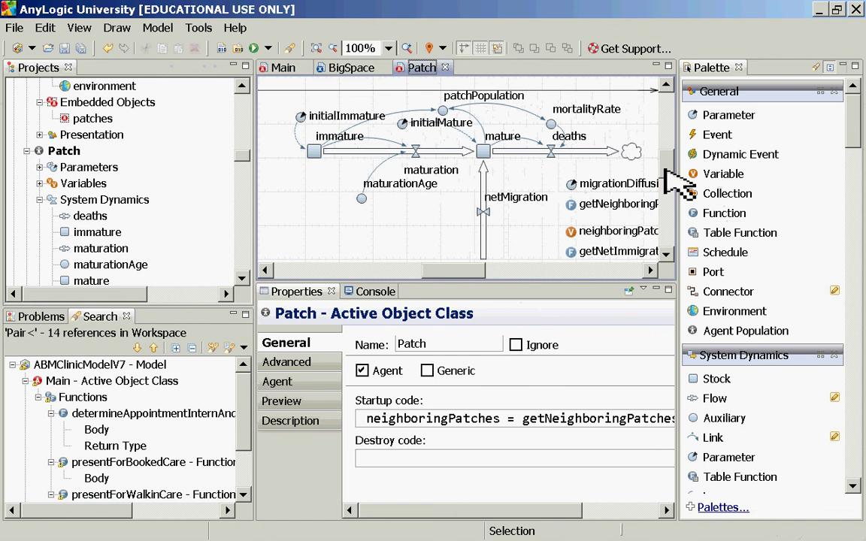
pyautogui.scroll(-3, 671, 183)
# - Check the netMigration flow's formula and display the getNetImmigrationRate function body
pyautogui.click(483, 172)
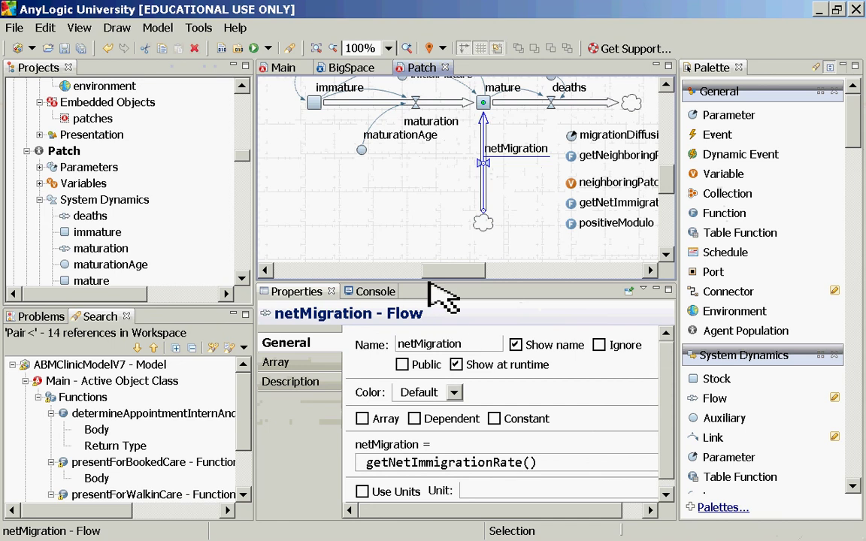
pyautogui.moveTo(441, 275); pyautogui.dragTo(479, 278)
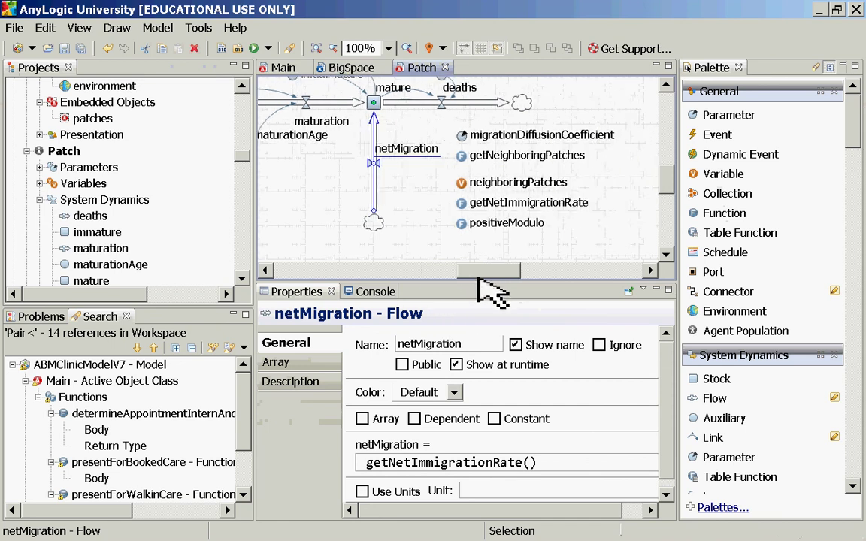
pyautogui.click(458, 203)
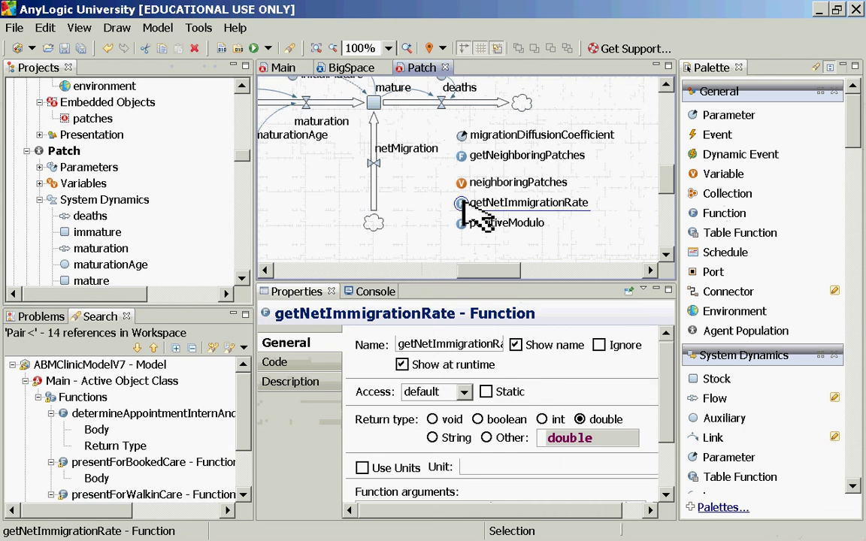
pyautogui.click(275, 362)
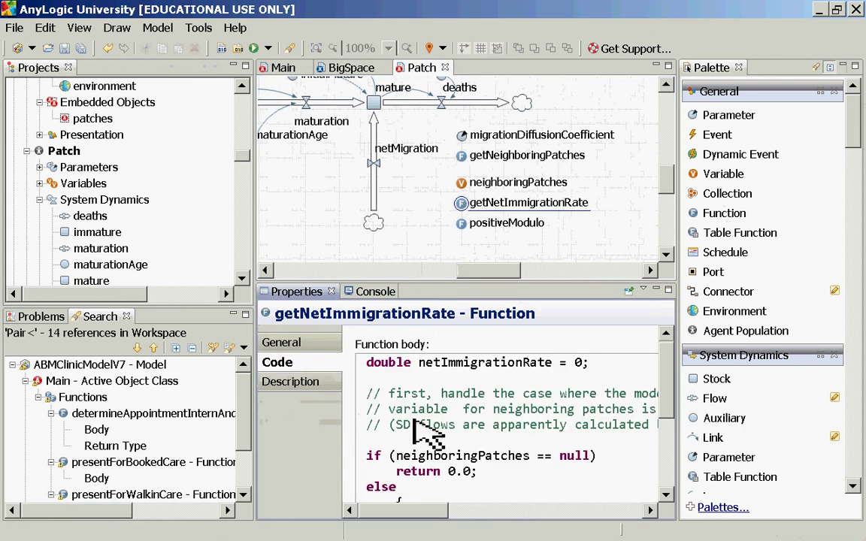
pyautogui.doubleClick(297, 291)
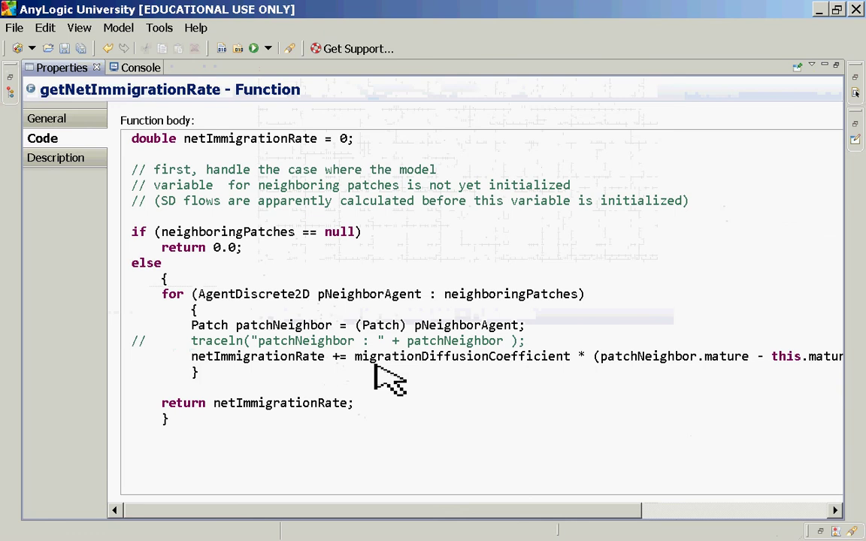
pyautogui.moveTo(331, 511); pyautogui.dragTo(496, 514)
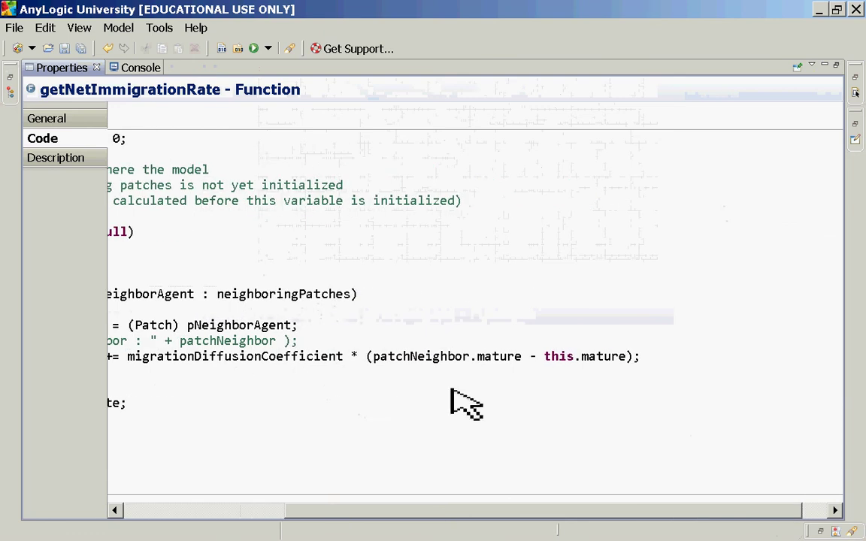
pyautogui.moveTo(406, 512); pyautogui.dragTo(320, 512)
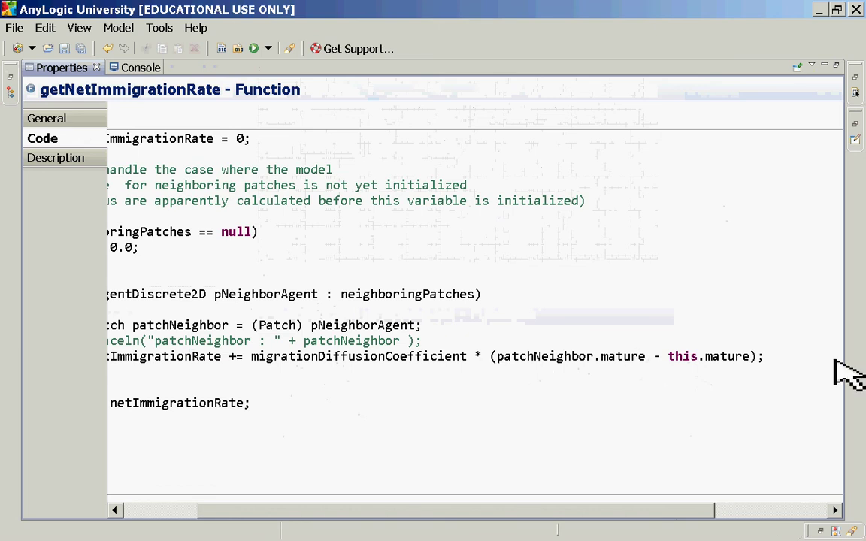
pyautogui.click(781, 359)
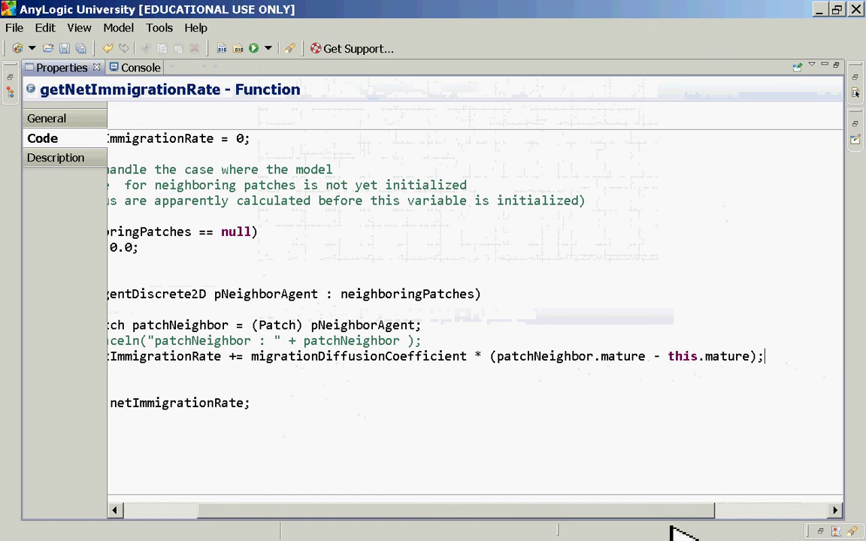
pyautogui.moveTo(624, 511); pyautogui.dragTo(514, 510)
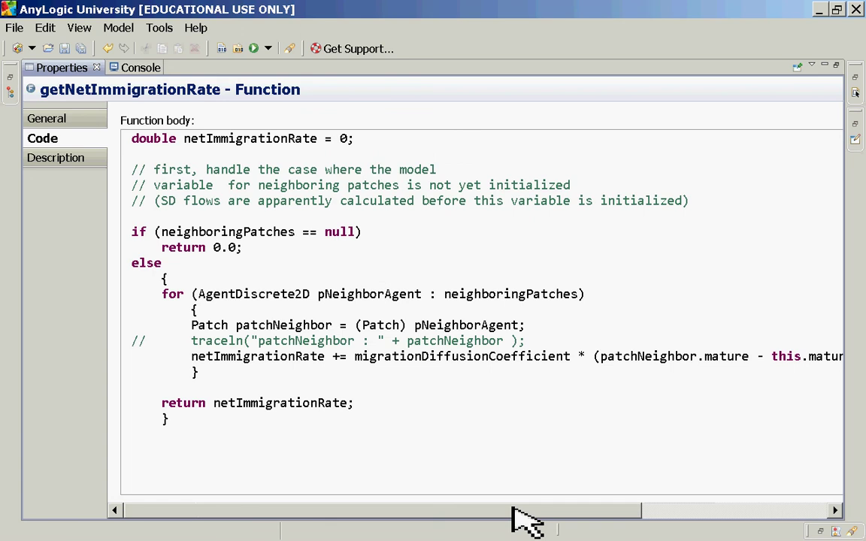
pyautogui.click(703, 356)
pyautogui.hotkey('ctrl', 'shift', 'Right')
pyautogui.hotkey('ctrl', 'Right')
pyautogui.hotkey('ctrl', 'Right')
pyautogui.hotkey('ctrl', 'Right')
pyautogui.hotkey('ctrl', 'shift', 'Right')
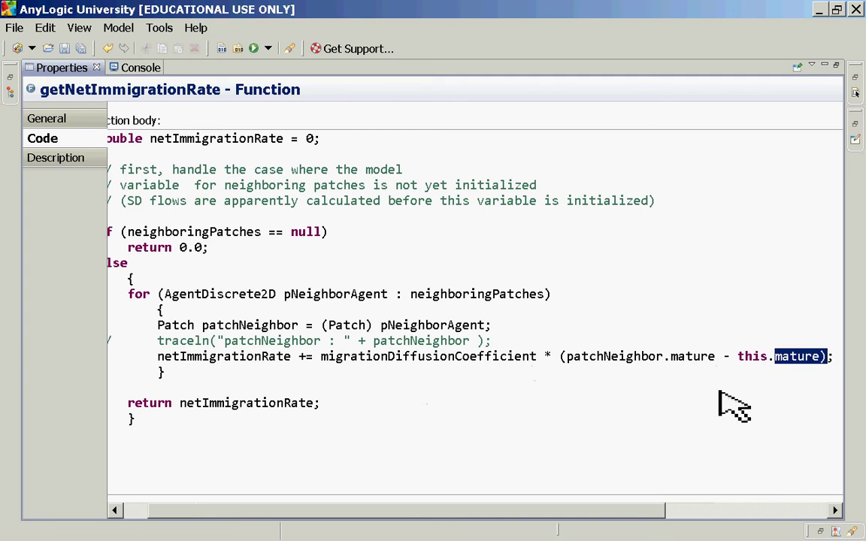
pyautogui.hotkey('ctrl', 'Left')
pyautogui.hotkey('ctrl', 'Left')
pyautogui.hotkey('ctrl', 'Left')
pyautogui.hotkey('ctrl', 'Left')
pyautogui.hotkey('ctrl', 'Left')
pyautogui.hotkey('ctrl', 'Right')
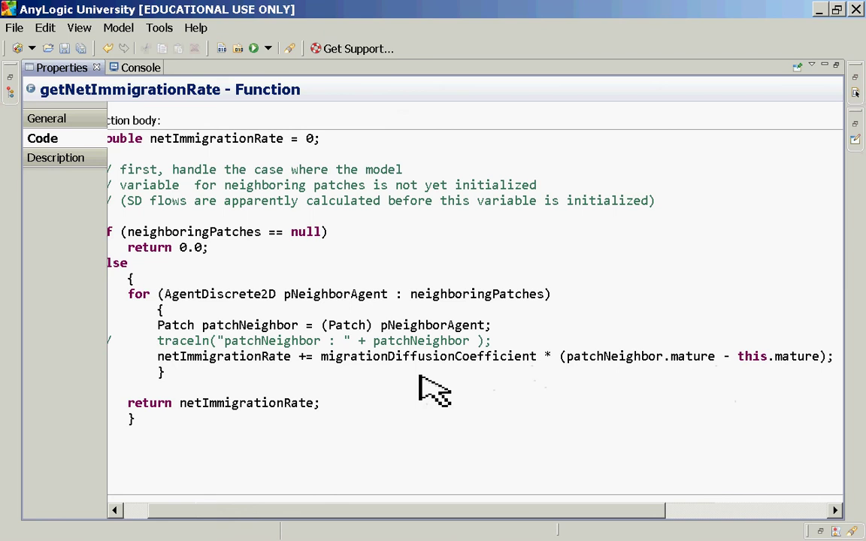
pyautogui.press('Down')
pyautogui.press('Up')
pyautogui.press('Up')
pyautogui.press('Up')
pyautogui.press('Up')
pyautogui.press('Up')
pyautogui.press('Up')
pyautogui.press('Up')
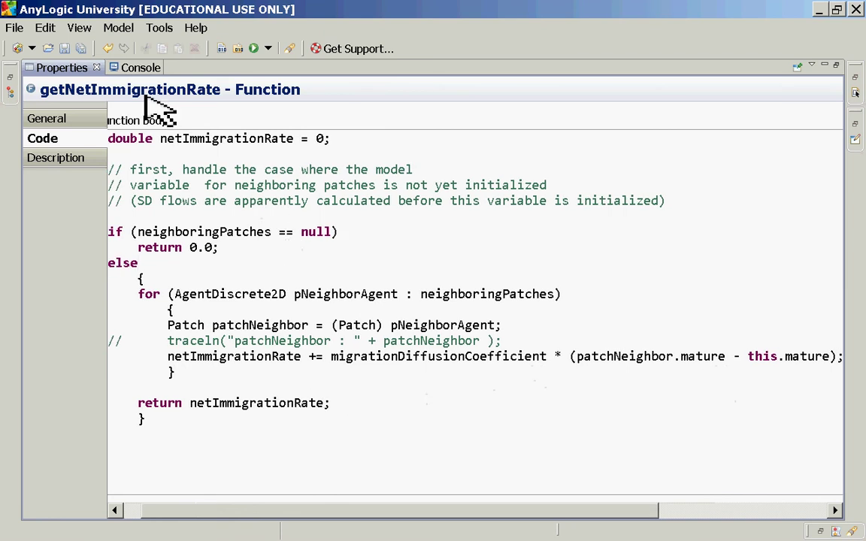
# - Restore the layout, check neighboringPatches, and display the getNeighboringPatches function code
pyautogui.doubleClick(59, 68)
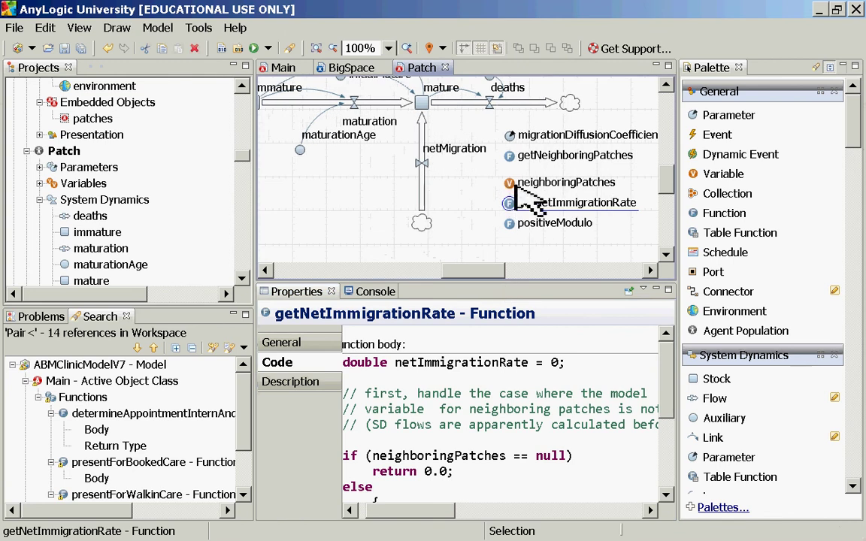
pyautogui.click(514, 186)
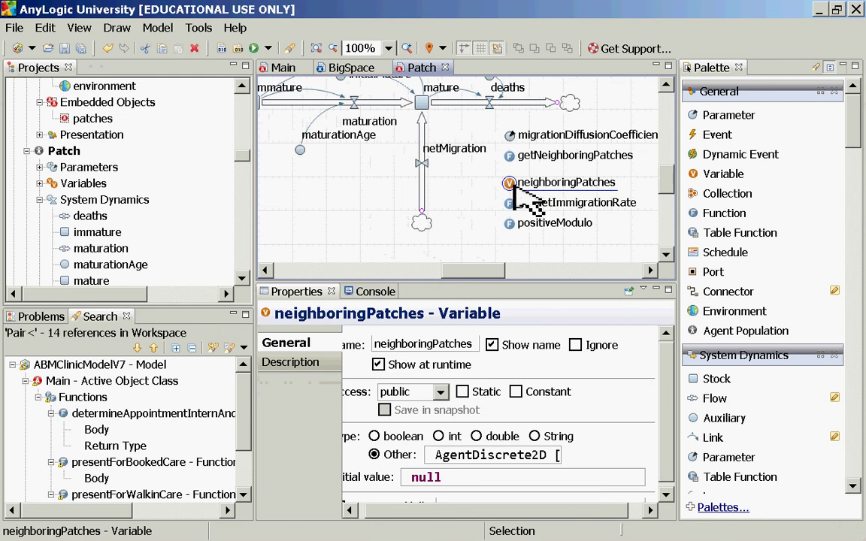
pyautogui.click(514, 156)
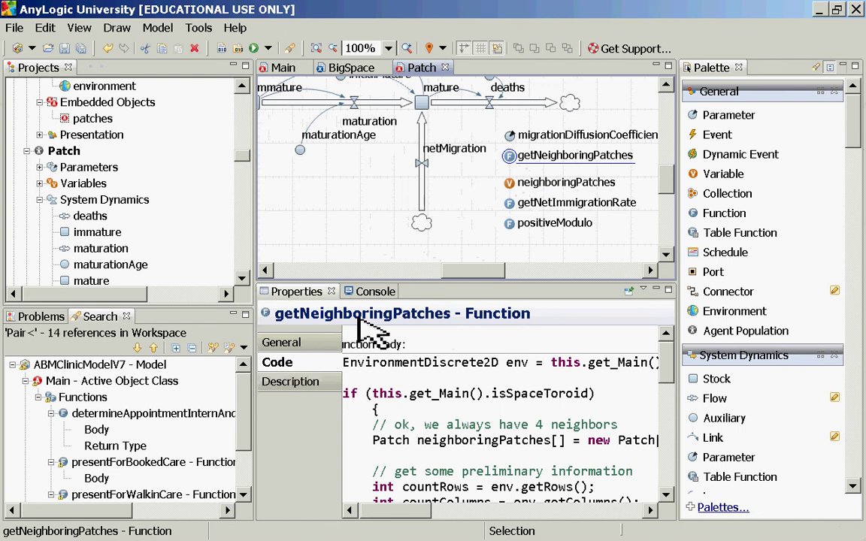
pyautogui.doubleClick(310, 292)
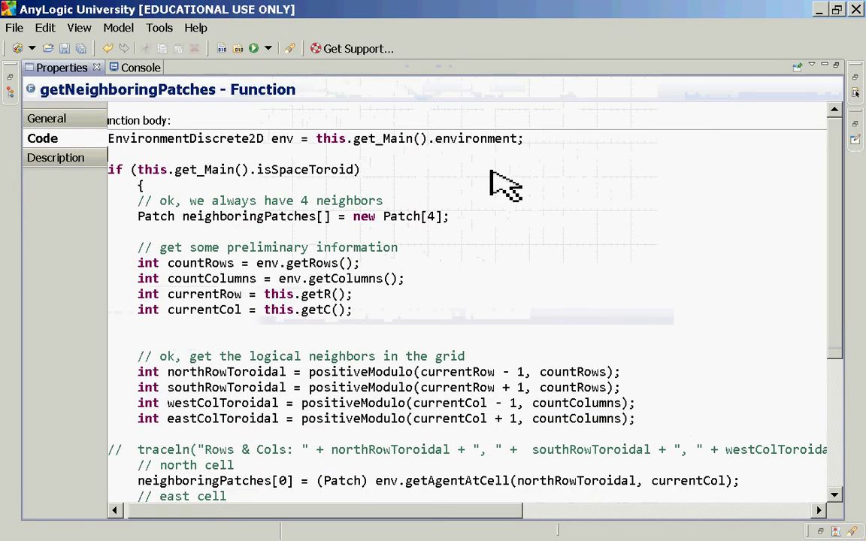
pyautogui.scroll(-2, 491, 174)
pyautogui.scroll(-3, 505, 184)
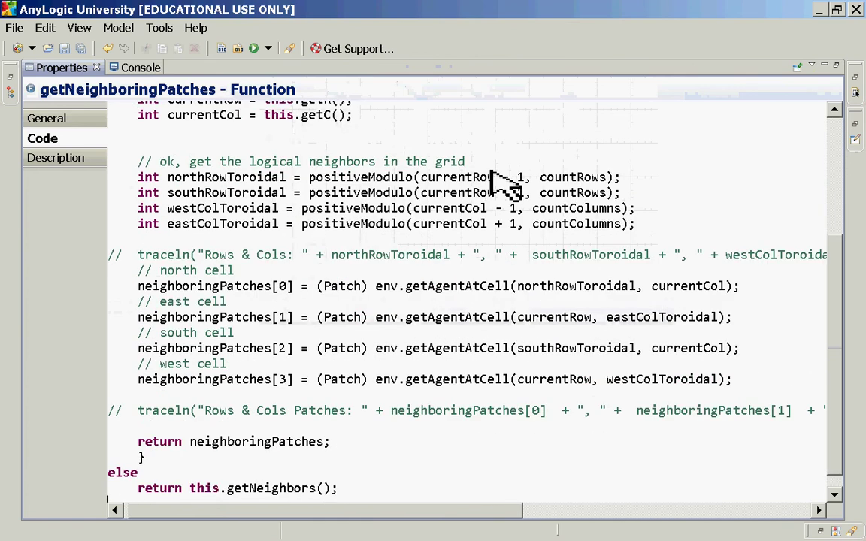
pyautogui.scroll(4, 504, 184)
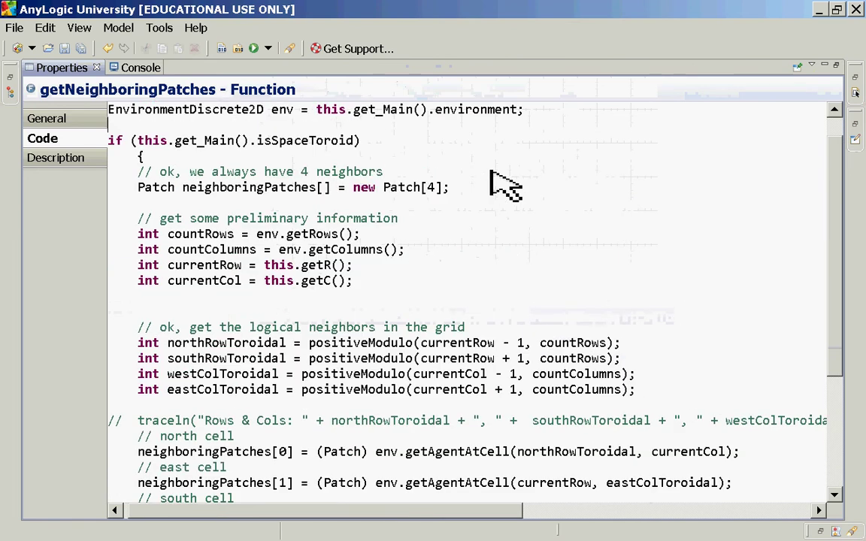
pyautogui.scroll(-4, 504, 184)
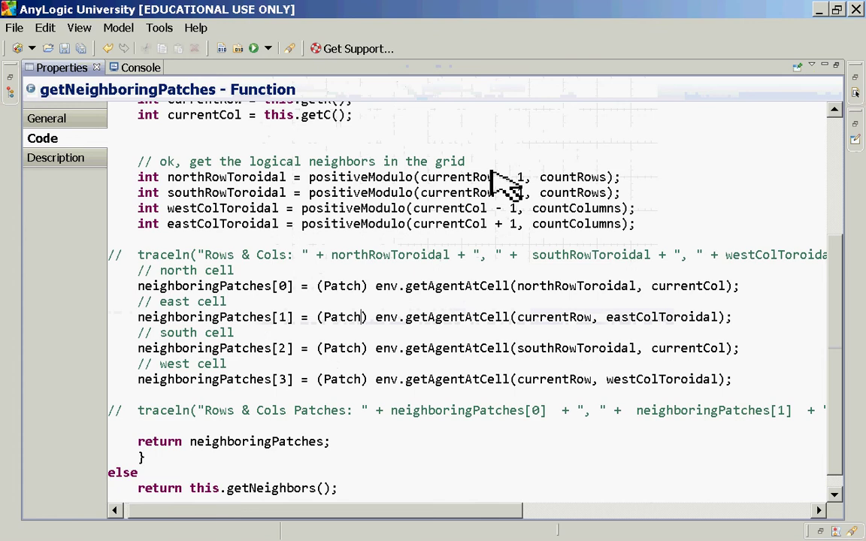
pyautogui.scroll(4, 491, 173)
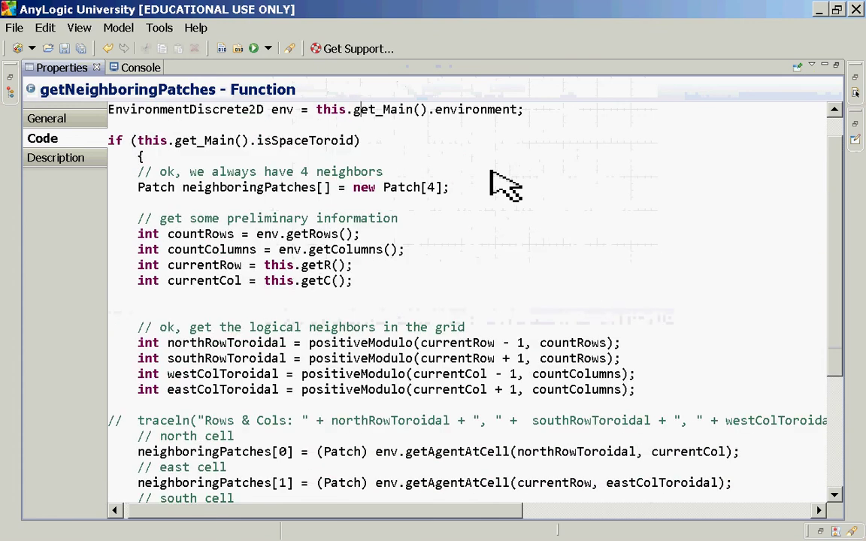
pyautogui.press('Down')
pyautogui.press('Down')
pyautogui.press('Down')
pyautogui.press('Down')
pyautogui.press('Down')
pyautogui.press('Down')
pyautogui.press('Down')
pyautogui.press('Down')
pyautogui.press('Down')
pyautogui.press('Down')
pyautogui.press('Down')
pyautogui.press('Down')
pyautogui.press('Down')
pyautogui.press('Down')
pyautogui.press('Down')
pyautogui.press('Down')
pyautogui.press('Down')
pyautogui.press('Down')
pyautogui.press('Down')
pyautogui.press('Down')
pyautogui.press('Down')
pyautogui.press('Down')
pyautogui.press('Down')
pyautogui.press('Down')
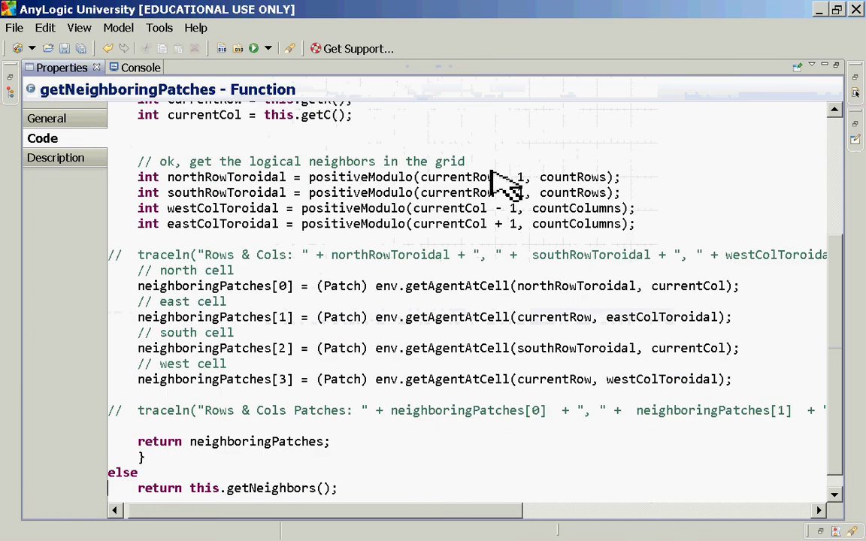
pyautogui.scroll(1, 491, 173)
pyautogui.scroll(3, 491, 173)
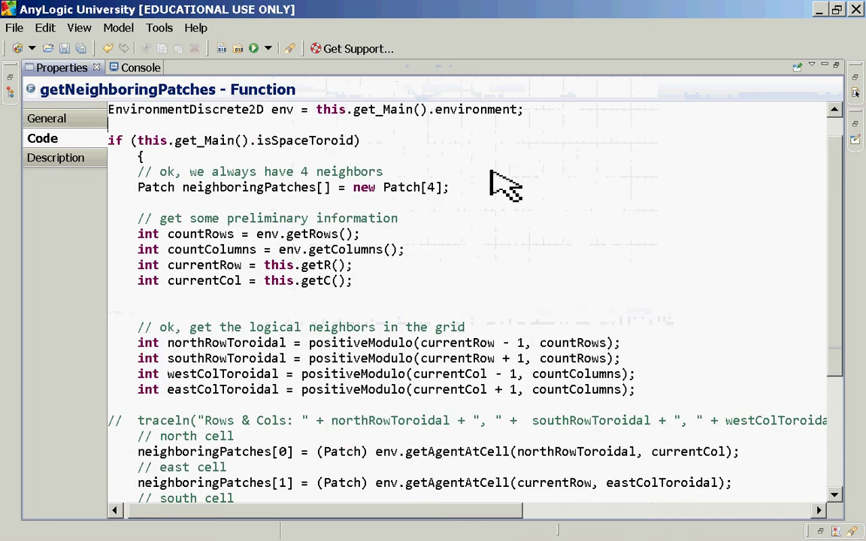
pyautogui.press('Up')
pyautogui.press('Up')
pyautogui.scroll(-5, 233, 498)
pyautogui.scroll(6, 271, 365)
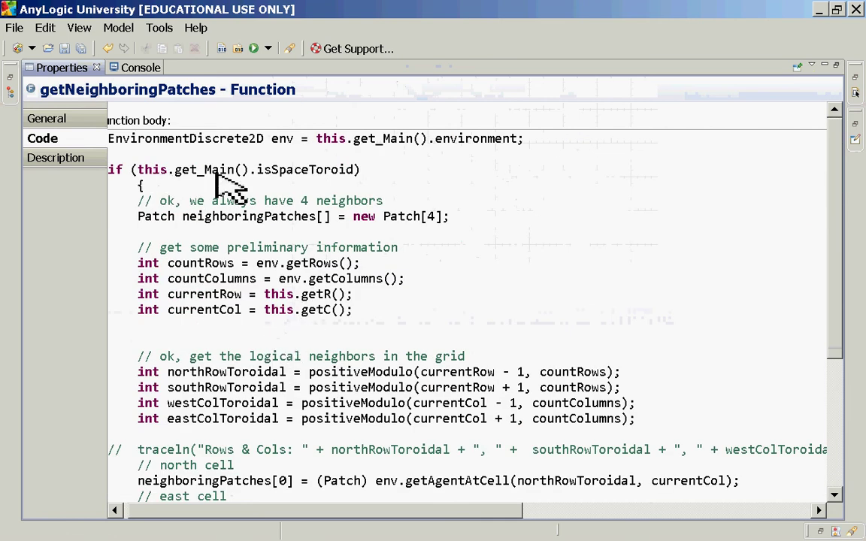
pyautogui.doubleClick(299, 170)
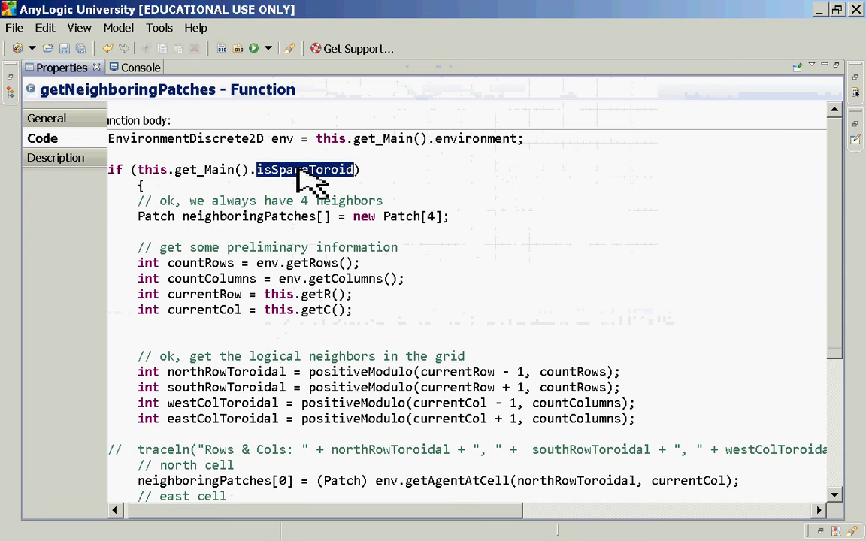
# - Restore the workspace and view BigSpace's parameters, confirming isSpaceToroid is true
pyautogui.doubleClick(62, 68)
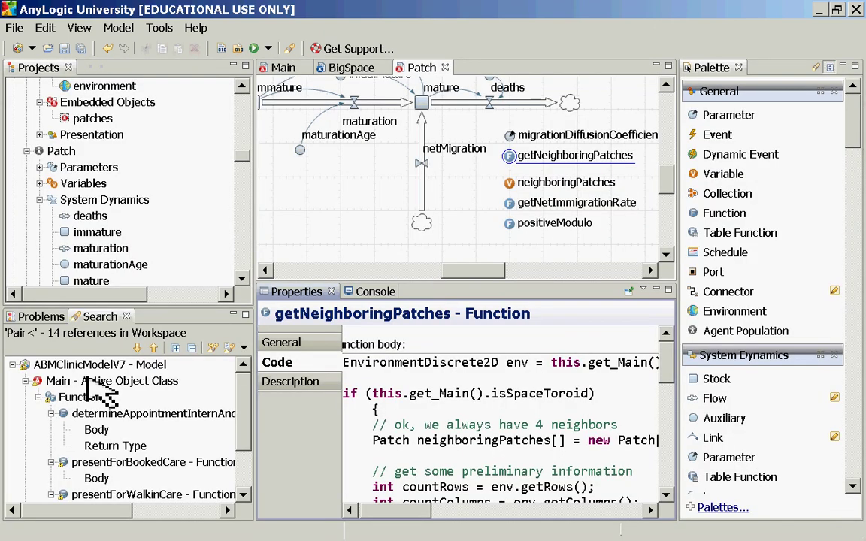
pyautogui.moveTo(245, 164)
pyautogui.mouseDown()
pyautogui.moveTo(247, 179)
pyautogui.moveTo(244, 172)
pyautogui.mouseUp()
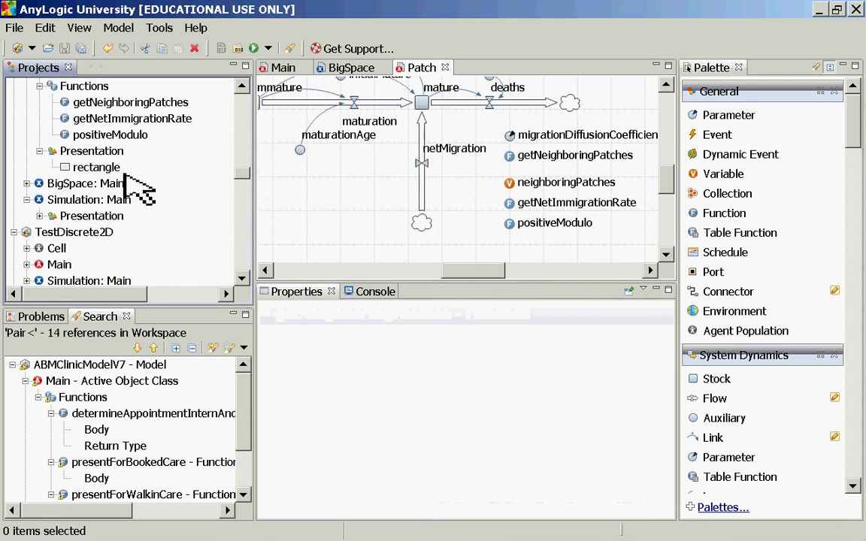
pyautogui.click(301, 442)
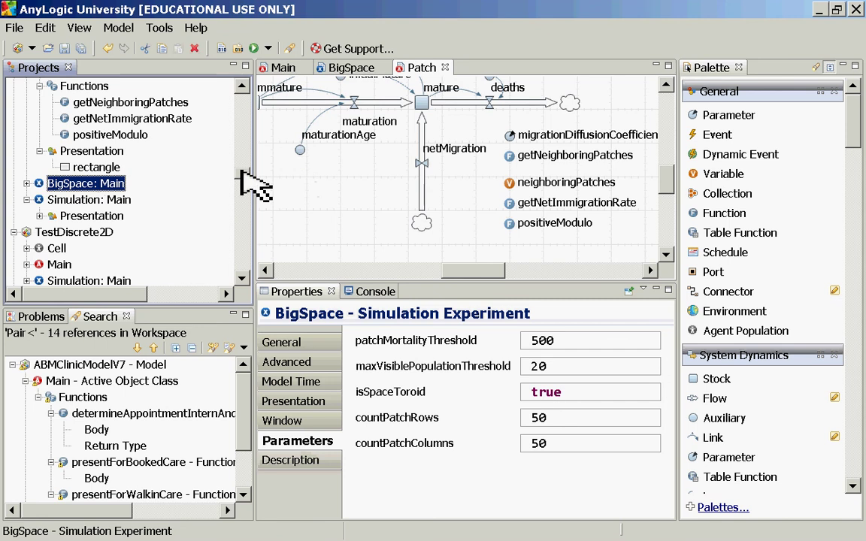
# - Bring up the getNetImmigrationRate function code from the Patch diagram
pyautogui.scroll(2, 242, 171)
pyautogui.moveTo(241, 170)
pyautogui.mouseDown()
pyautogui.moveTo(233, 155)
pyautogui.moveTo(231, 170)
pyautogui.mouseUp()
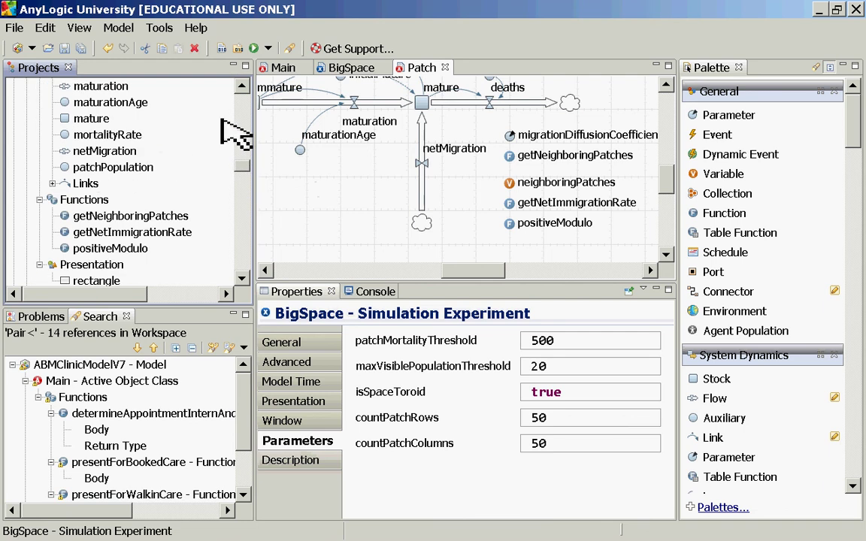
pyautogui.scroll(2, 240, 103)
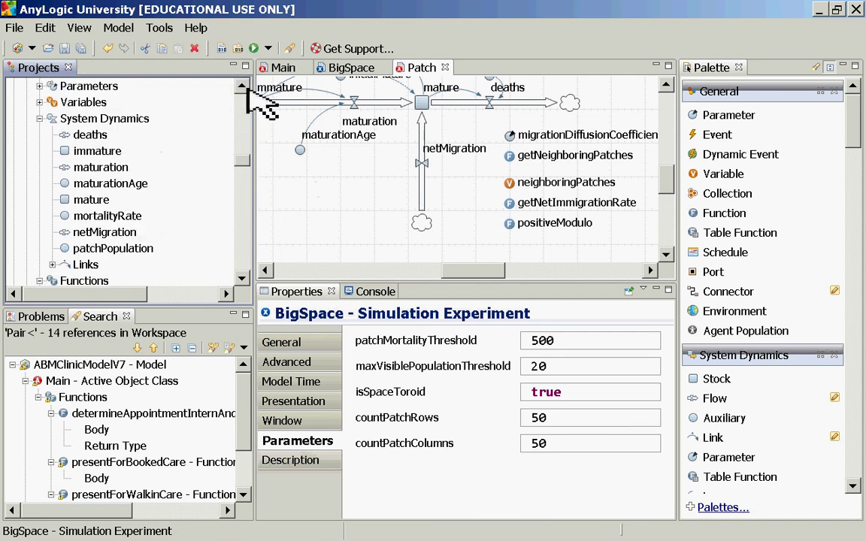
pyautogui.click(509, 203)
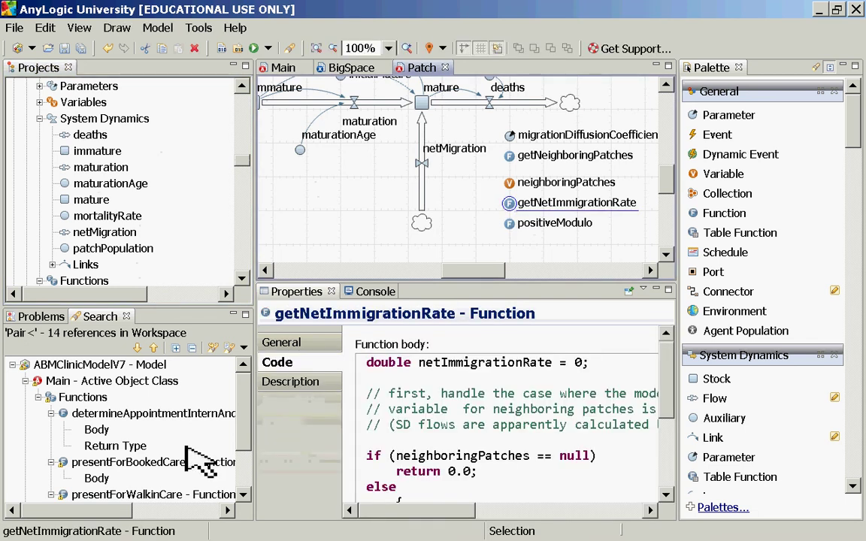
# - Review the getNetImmigrationRate code full-window, then switch to the getNeighboringPatches function
pyautogui.doubleClick(305, 291)
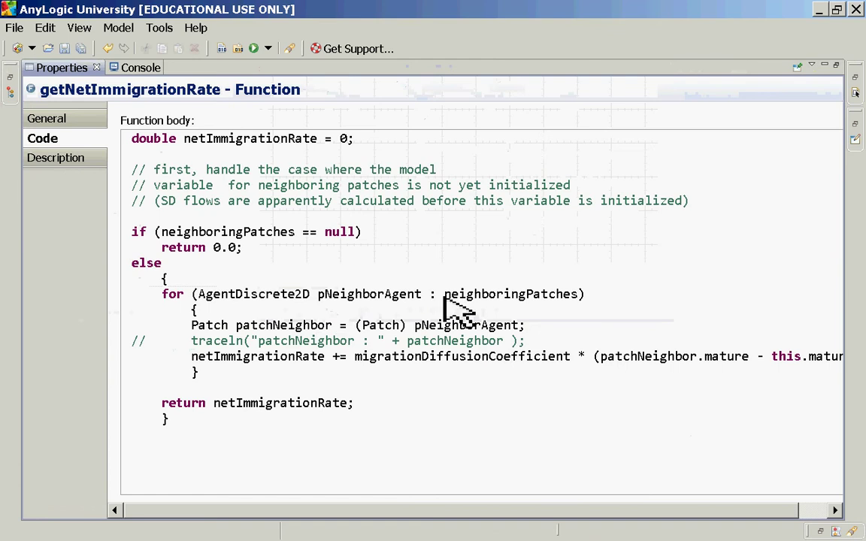
pyautogui.doubleClick(44, 69)
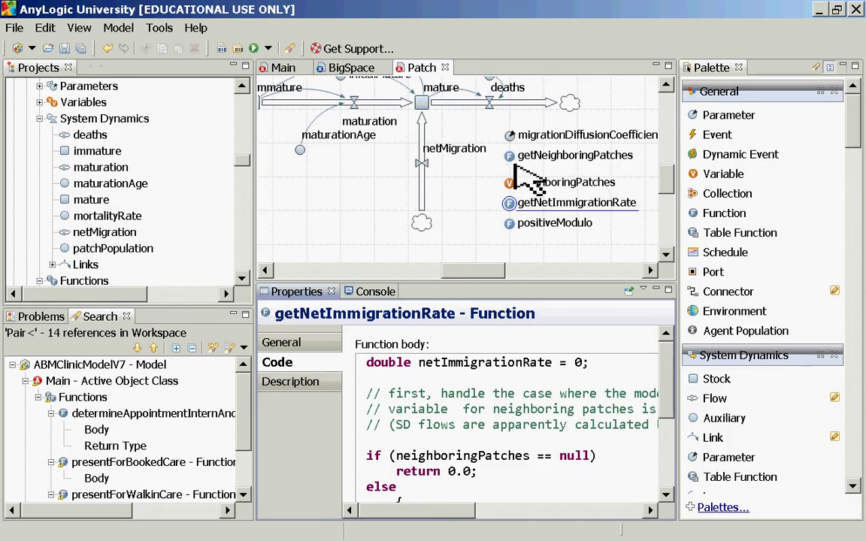
pyautogui.click(514, 161)
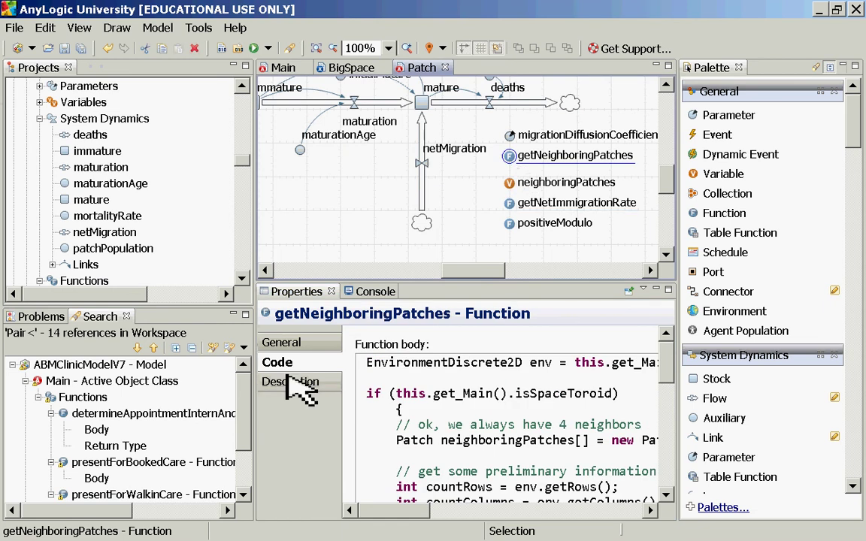
# - Enlarge the getNeighboringPatches code and highlight the countRows and countColumns variables
pyautogui.doubleClick(298, 293)
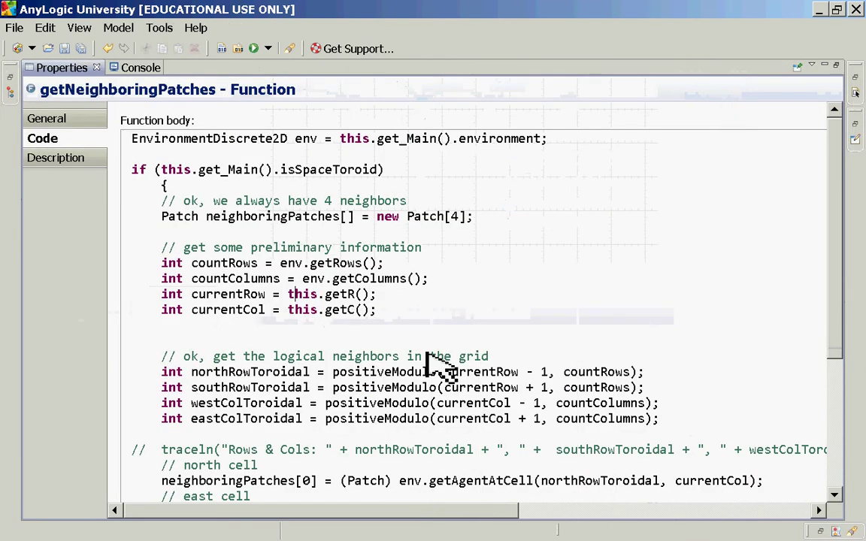
pyautogui.click(429, 356)
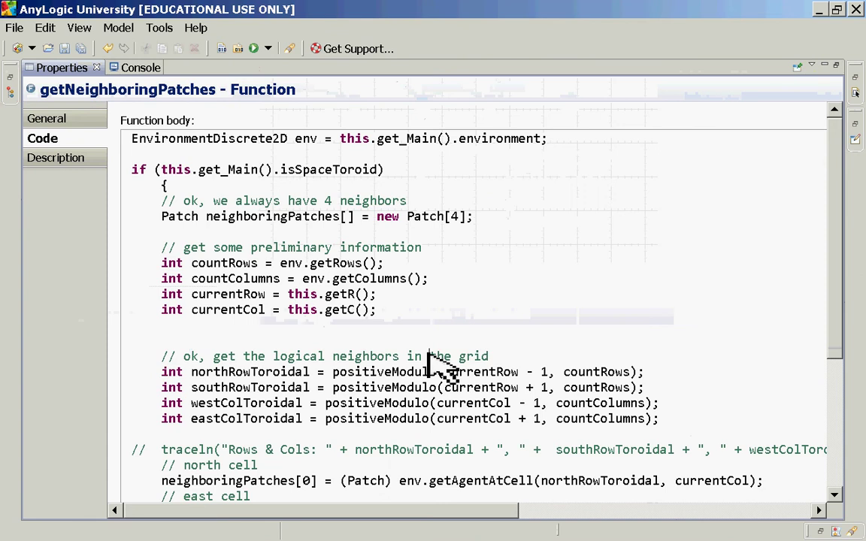
pyautogui.scroll(-1, 435, 358)
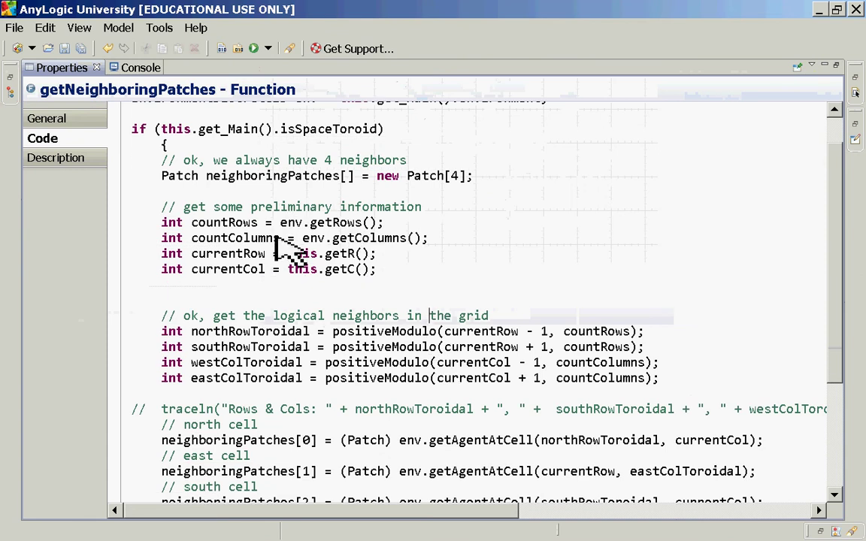
pyautogui.click(235, 239)
pyautogui.press('Up')
pyautogui.hotkey('ctrl', 'Left')
pyautogui.hotkey('ctrl', 'shift', 'Right')
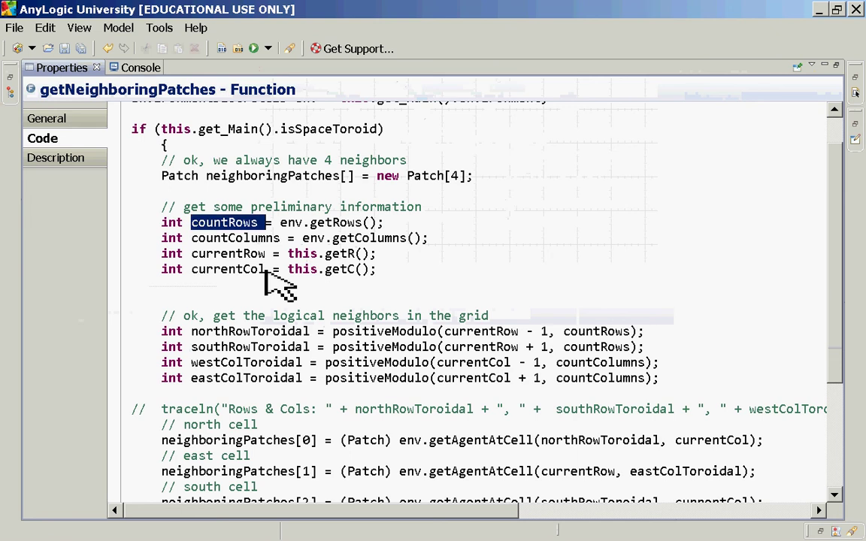
pyautogui.press('Down')
pyautogui.hotkey('ctrl', 'Left')
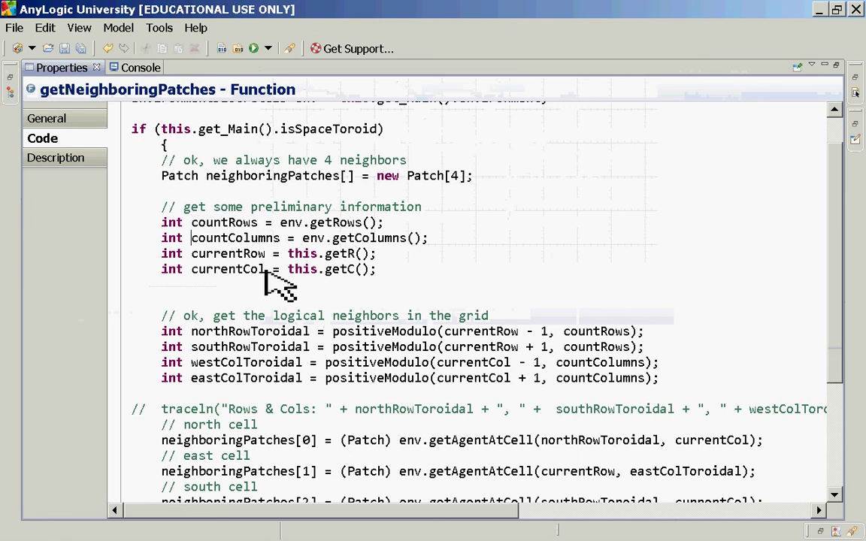
pyautogui.hotkey('ctrl', 'shift', 'Right')
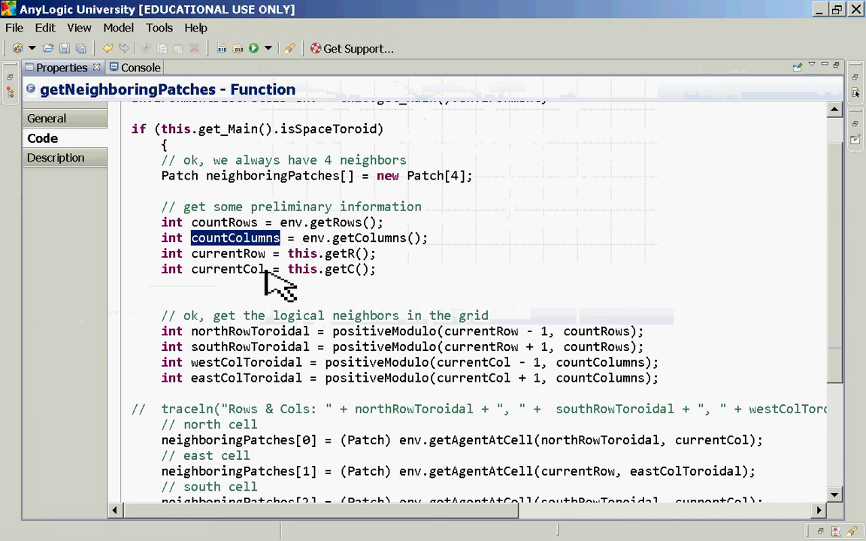
# - Highlight the logical neighbors comment, toroidal index lines, currentRow and positiveModulo in northRowToroidal
pyautogui.press('Down')
pyautogui.press('Down')
pyautogui.press('Down')
pyautogui.press('Down')
pyautogui.press('Down')
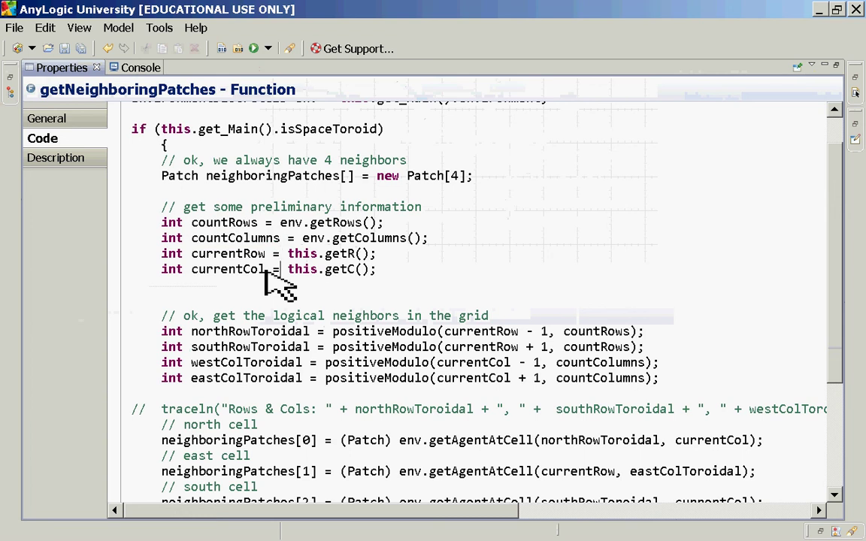
pyautogui.press('Up')
pyautogui.hotkey('shift', 'Down')
pyautogui.hotkey('shift', 'Down')
pyautogui.press('Right')
pyautogui.hotkey('shift', 'Down')
pyautogui.hotkey('shift', 'Down')
pyautogui.hotkey('shift', 'Down')
pyautogui.hotkey('shift', 'Down')
pyautogui.press('Up')
pyautogui.press('Up')
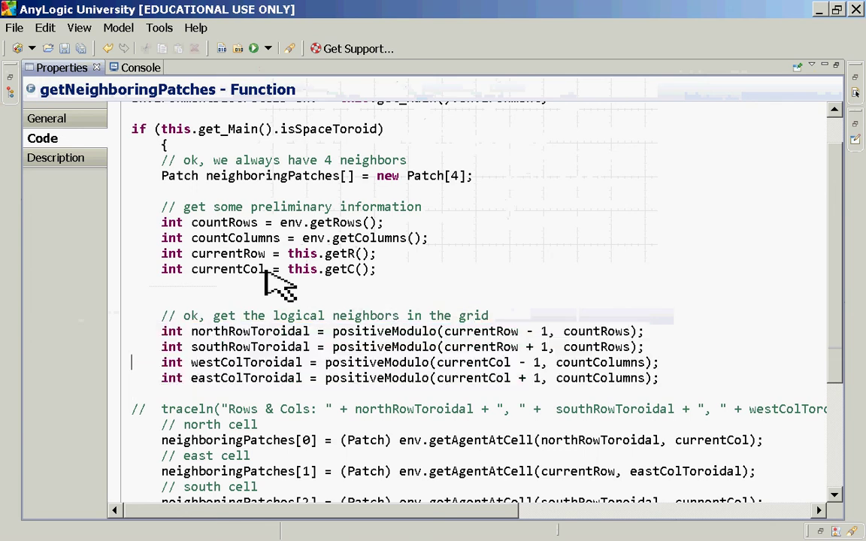
pyautogui.hotkey('ctrl', 'Right')
pyautogui.hotkey('ctrl', 'Right')
pyautogui.hotkey('ctrl', 'Right')
pyautogui.hotkey('ctrl', 'Right')
pyautogui.hotkey('ctrl', 'Right')
pyautogui.hotkey('ctrl', 'Right')
pyautogui.press('Up')
pyautogui.press('Up')
pyautogui.hotkey('ctrl', 'Left')
pyautogui.hotkey('ctrl', 'Left')
pyautogui.hotkey('ctrl', 'shift', 'Right')
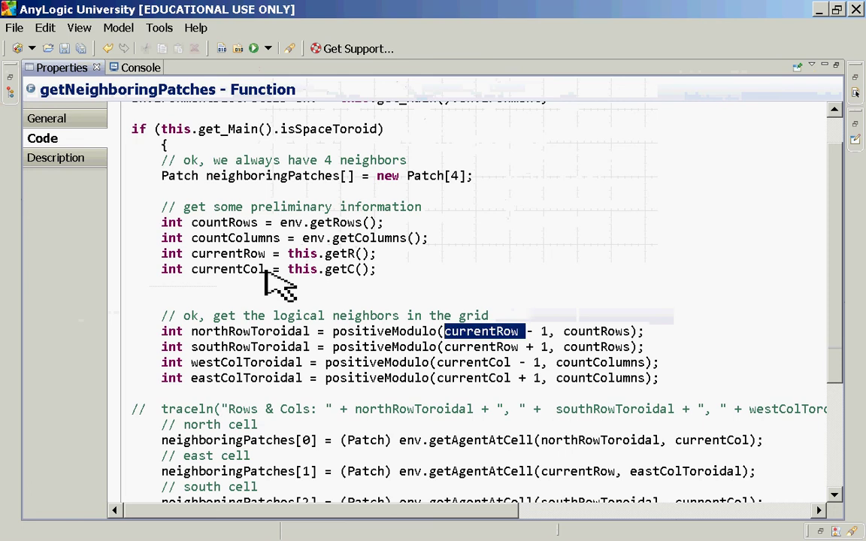
pyautogui.press('Left')
pyautogui.hotkey('ctrl', 'shift', 'Left')
pyautogui.press('Right')
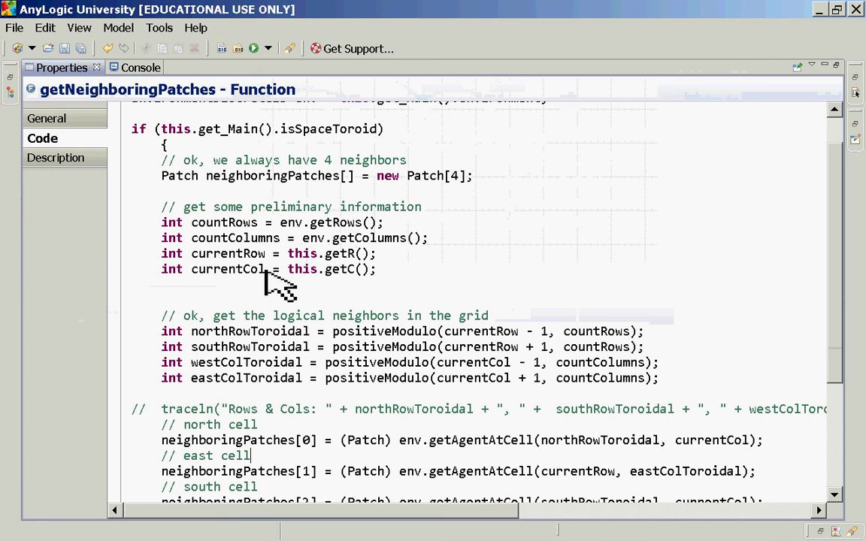
# - Mark countRows in the southRowToroidal line, then restore the full workspace layout
pyautogui.scroll(-1, 280, 284)
pyautogui.scroll(-2, 271, 282)
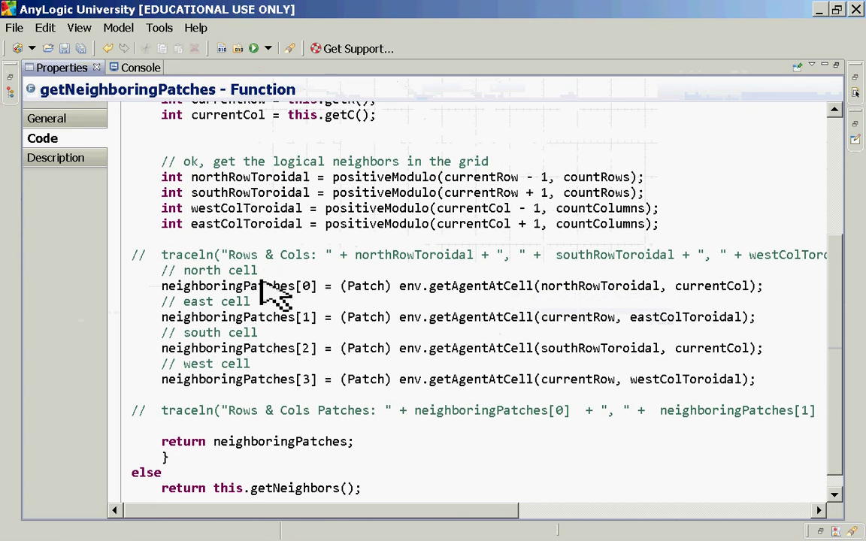
pyautogui.scroll(5, 282, 323)
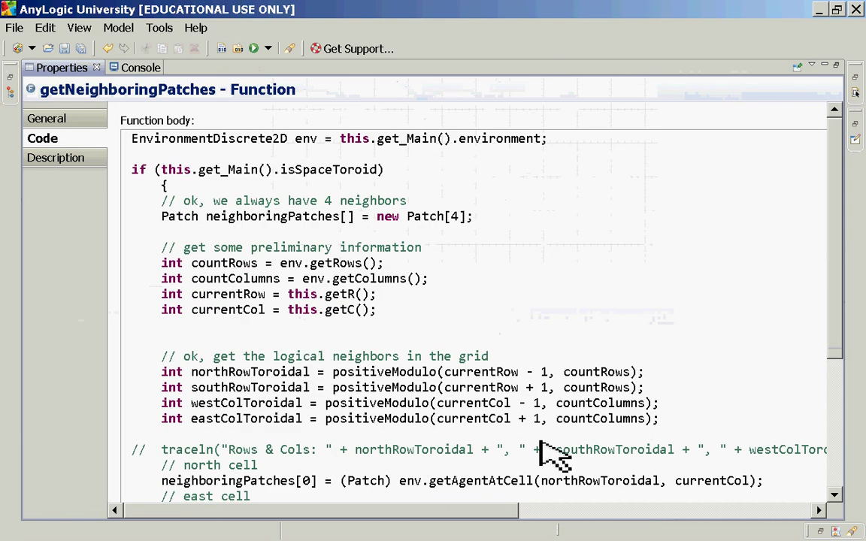
pyautogui.doubleClick(599, 388)
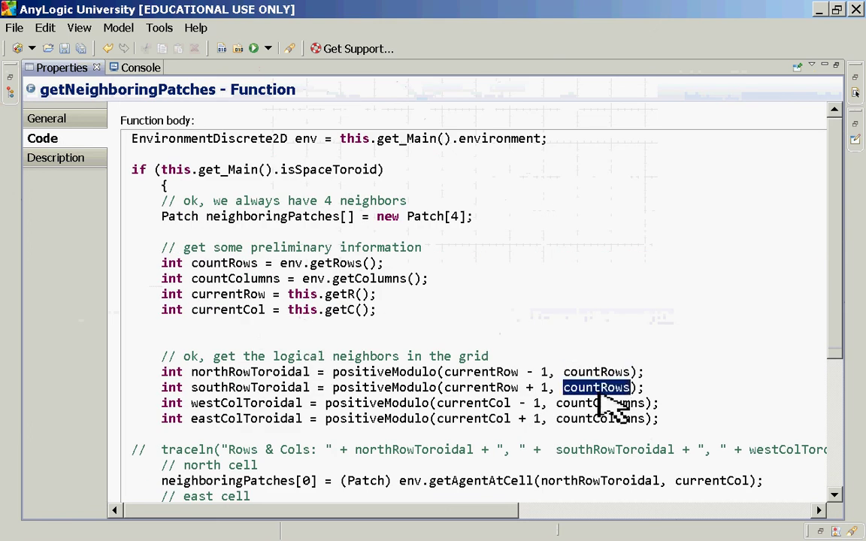
pyautogui.doubleClick(67, 68)
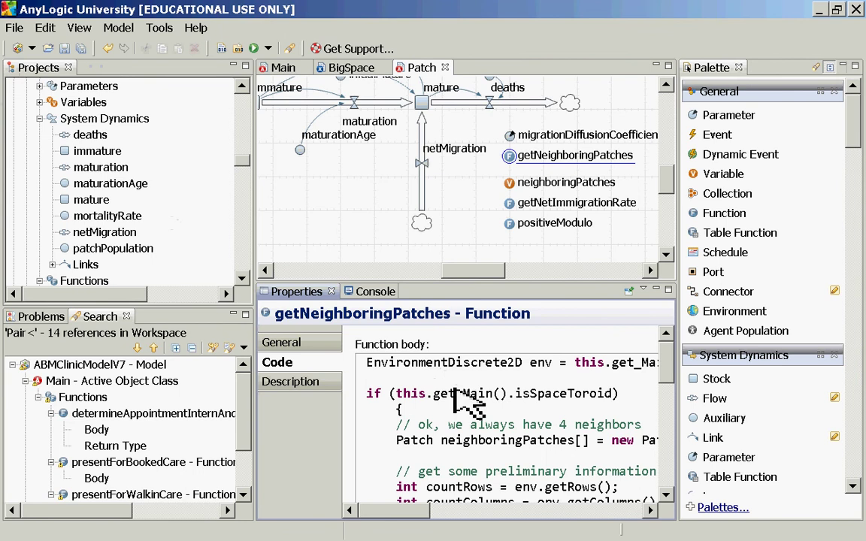
pyautogui.scroll(-3, 552, 452)
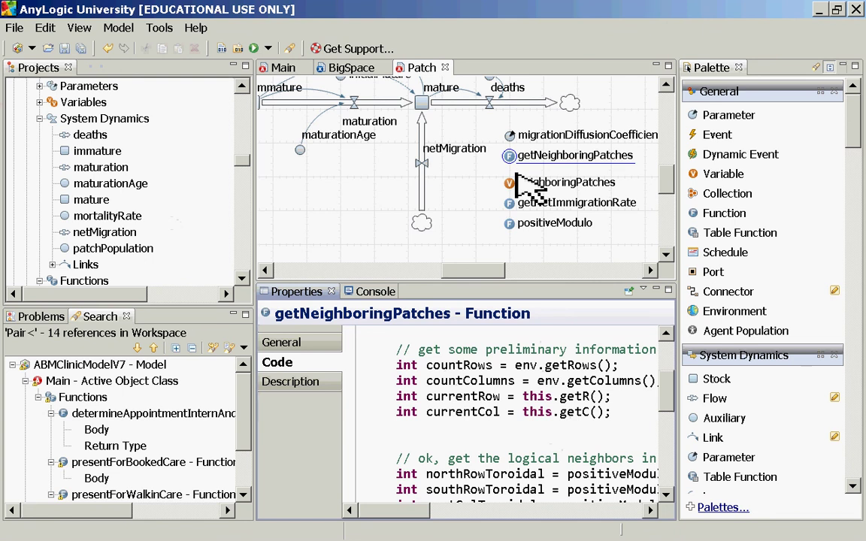
# - Step through the currentCol and countColumns declarations in the getNeighboringPatches code
pyautogui.scroll(1, 489, 218)
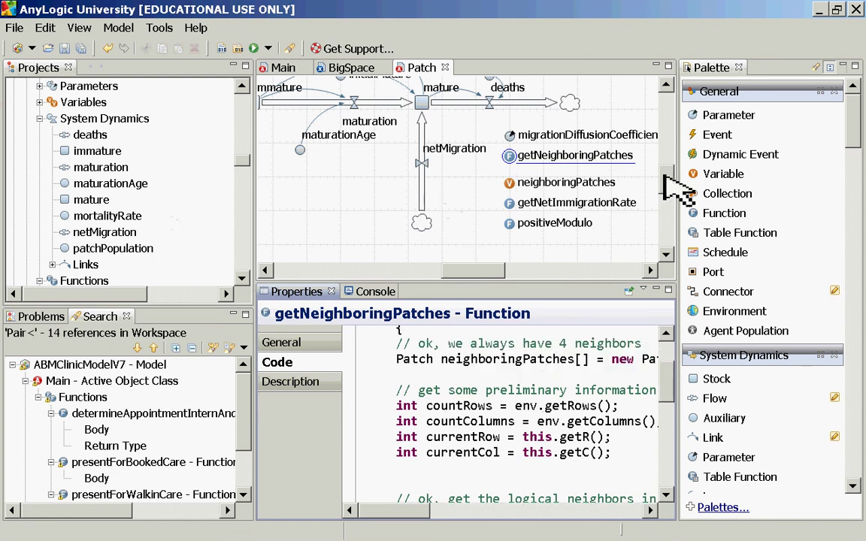
pyautogui.moveTo(665, 180); pyautogui.dragTo(666, 167)
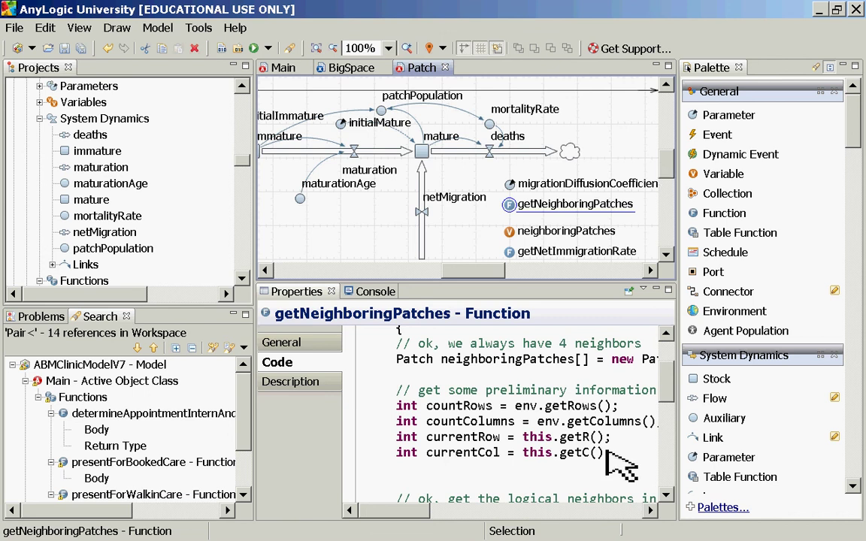
pyautogui.click(621, 489)
pyautogui.doubleClick(451, 454)
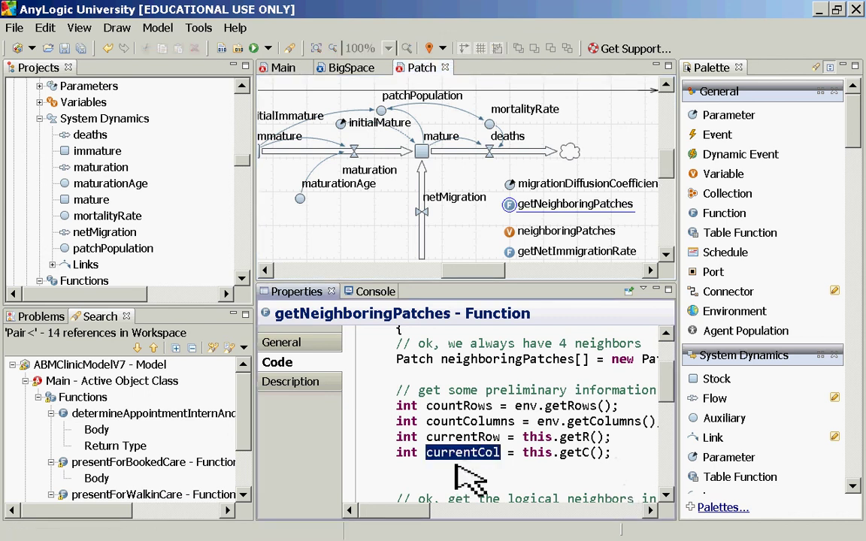
pyautogui.click(455, 467)
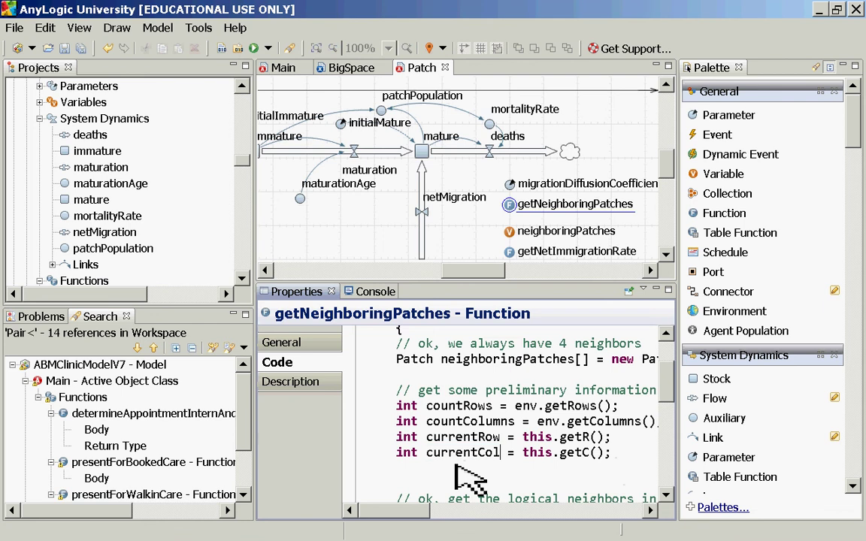
pyautogui.press('Right')
pyautogui.press('Up')
pyautogui.press('Up')
pyautogui.press('Right')
pyautogui.press('Right')
pyautogui.hotkey('ctrl', 'Left')
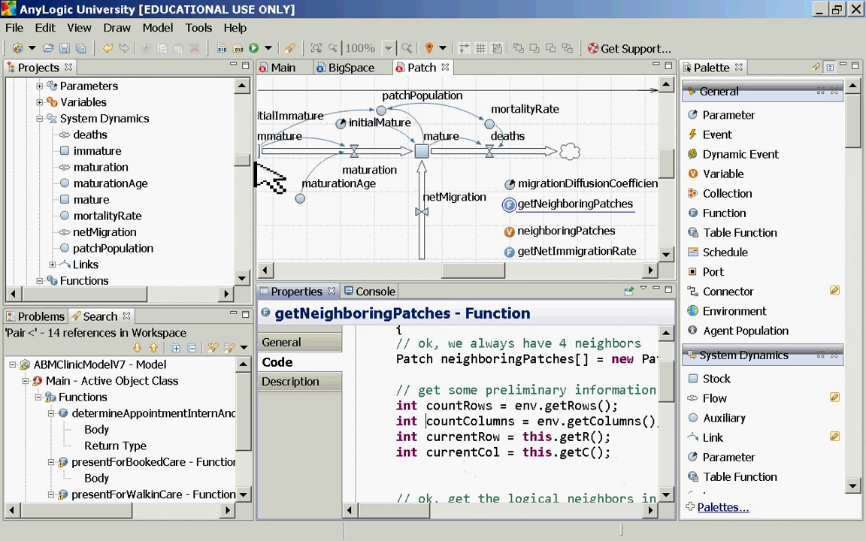
# - Select BigSpace: Main to show its 50×50 toroidal parameters, then switch to PowerPoint
pyautogui.scroll(3, 248, 167)
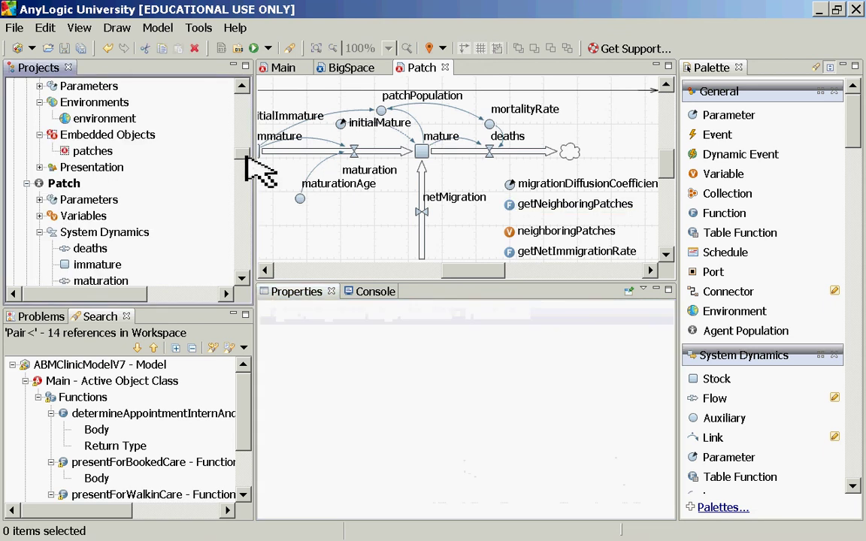
pyautogui.scroll(4, 249, 167)
pyautogui.scroll(-1, 250, 151)
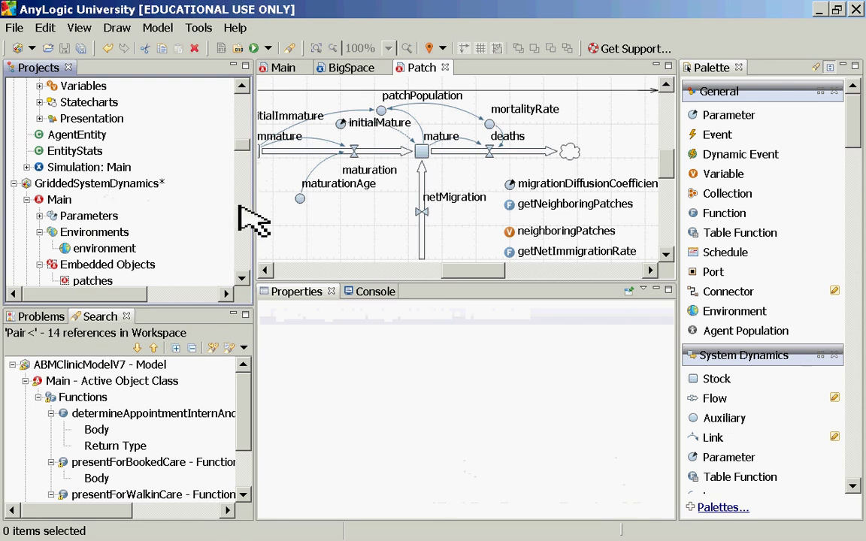
pyautogui.scroll(-7, 255, 220)
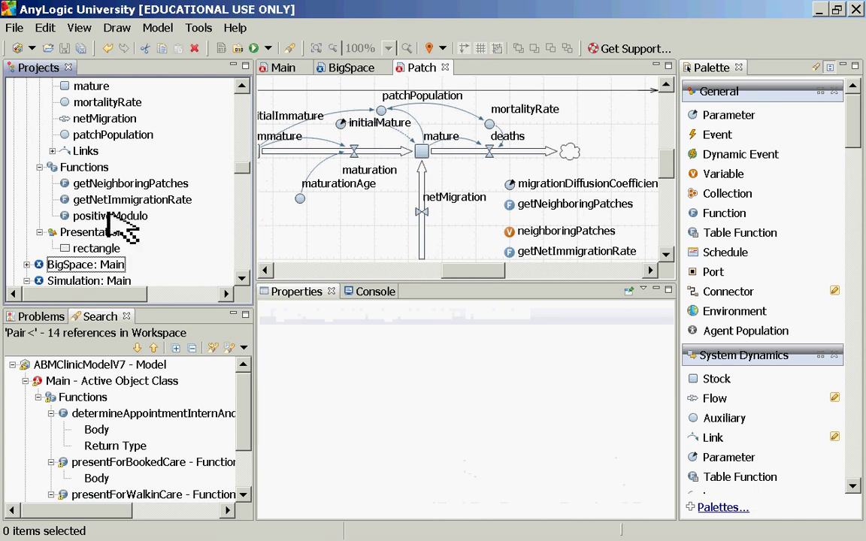
pyautogui.moveTo(75, 250); pyautogui.dragTo(83, 268)
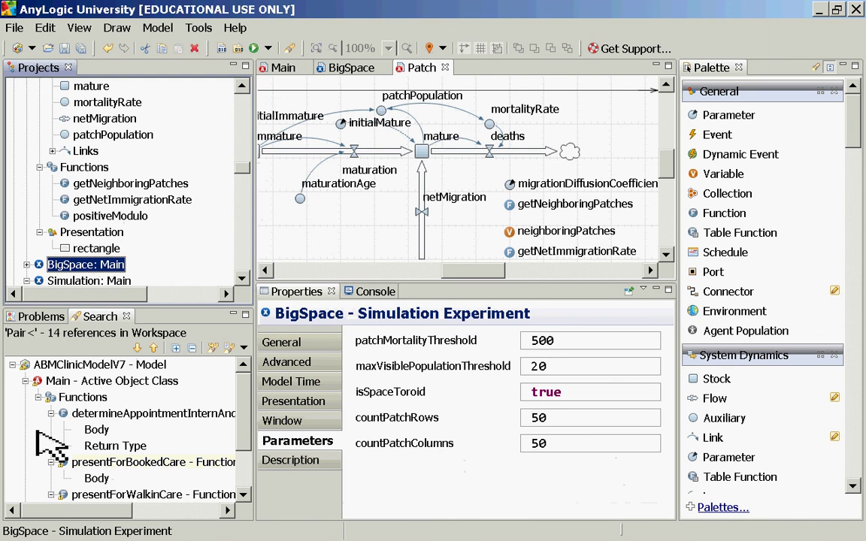
pyautogui.hotkey('alt', 'Tab')
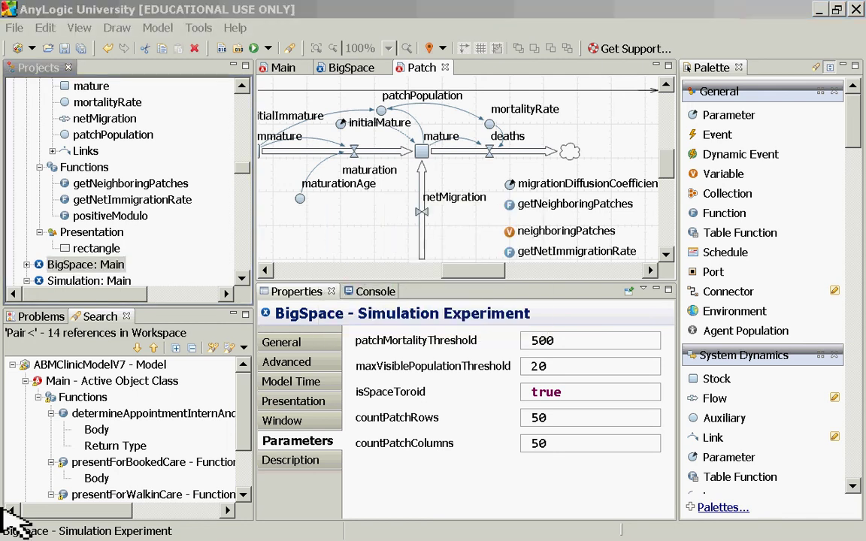
pyautogui.press('Escape')
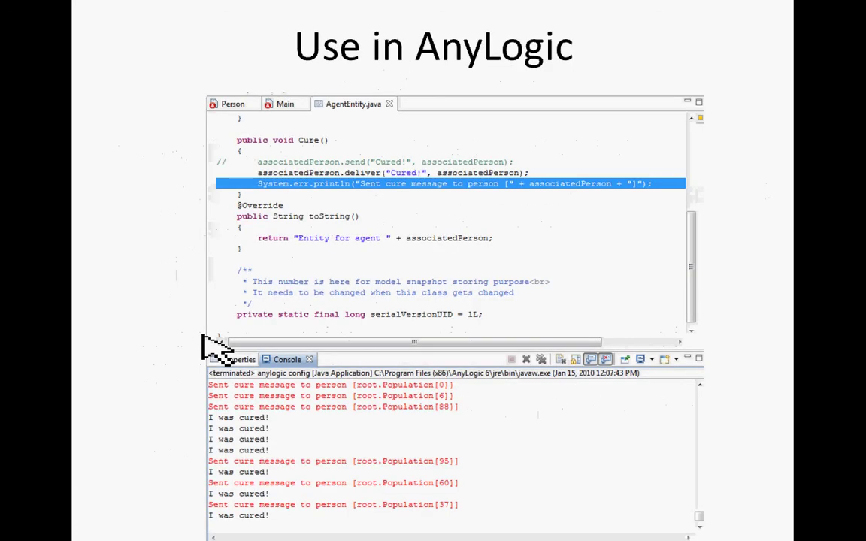
pyautogui.click(216, 350)
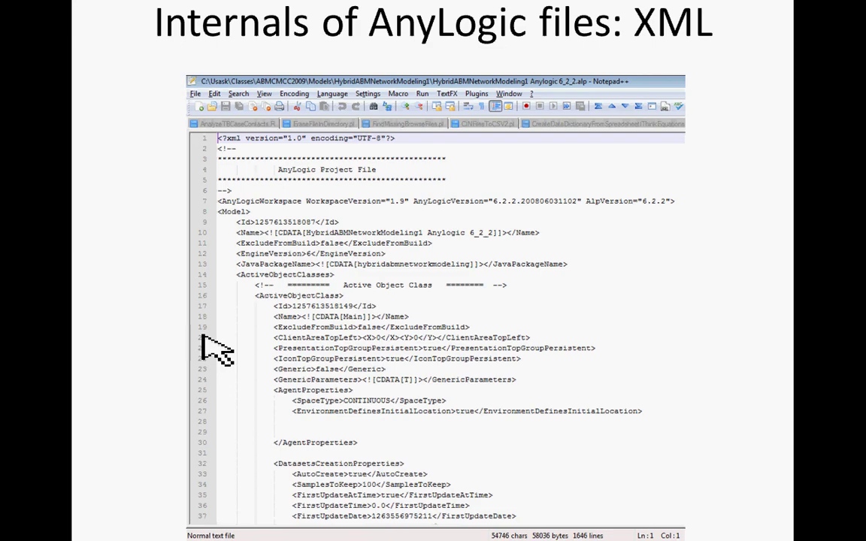
# - Flip through the Use in AnyLogic, Output to the Console and opening slides, then return to AnyLogic
pyautogui.press('Left')
pyautogui.press('Right')
pyautogui.press('Left')
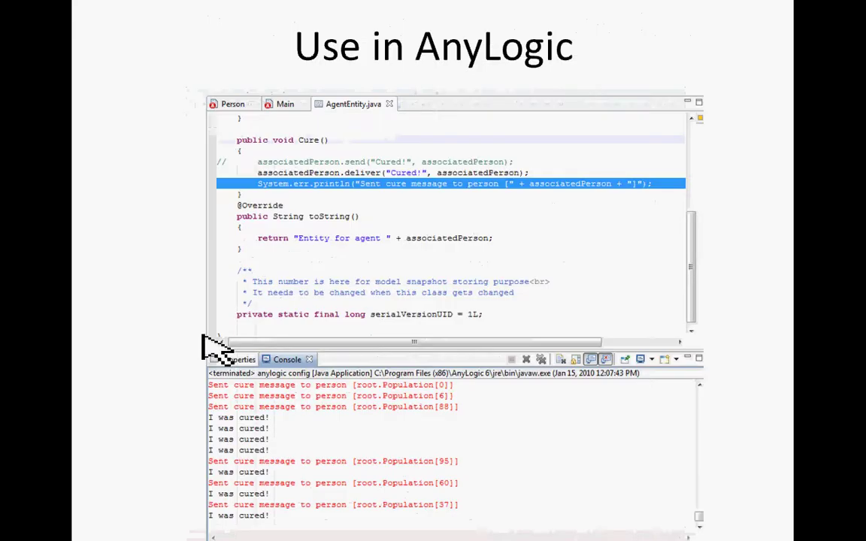
pyautogui.press('Left')
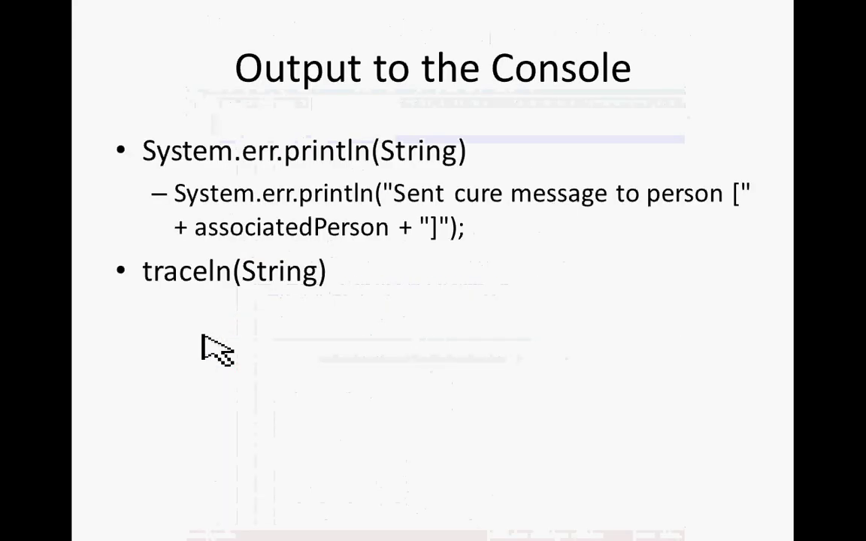
pyautogui.press('Home')
pyautogui.press('Right')
pyautogui.press('Right')
pyautogui.press('Right')
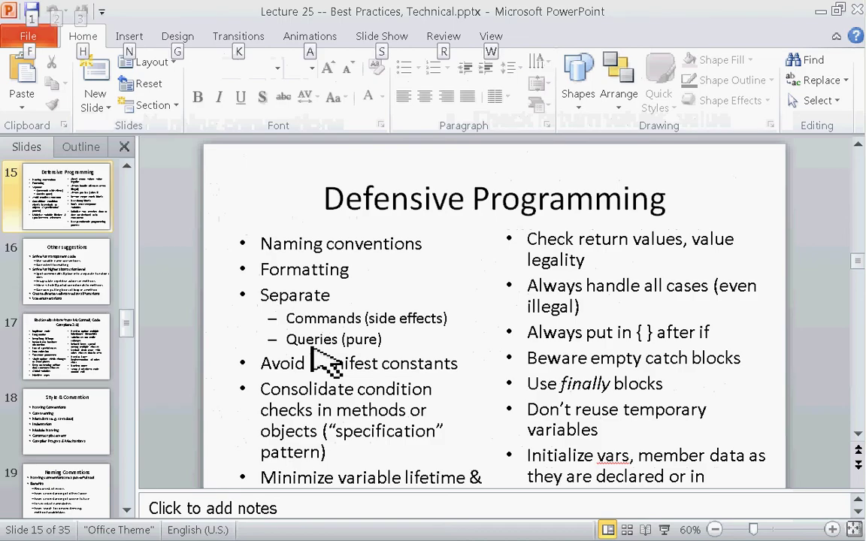
pyautogui.hotkey('alt', 'Tab')
pyautogui.hotkey('alt', 'Tab')
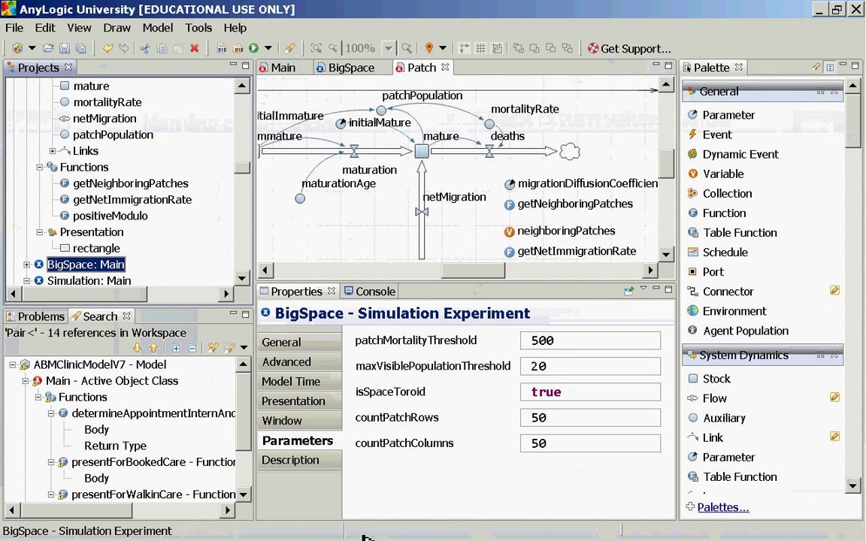
pyautogui.moveTo(862, 518)
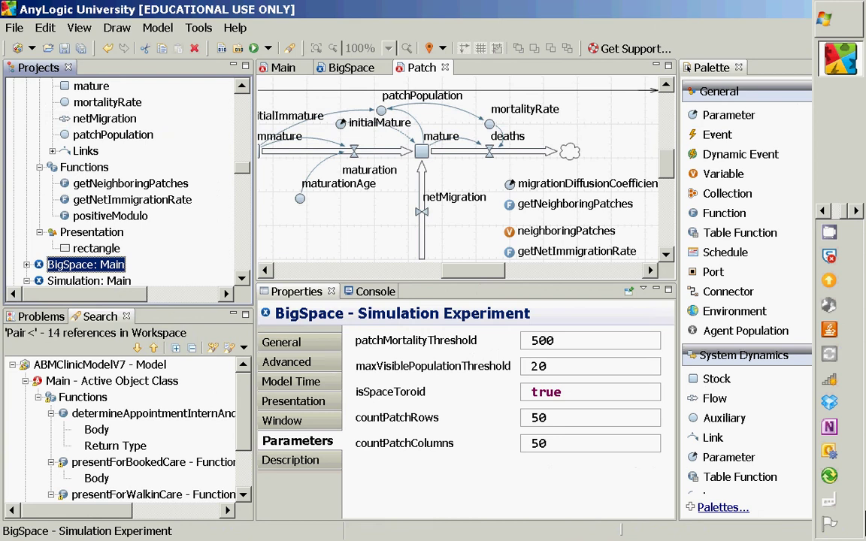
# - Try opening CTL State Variable V4.alp from ExampleModels, declining the automatic close of FluImmunoEpiV1
pyautogui.hotkey('alt', 'Tab')
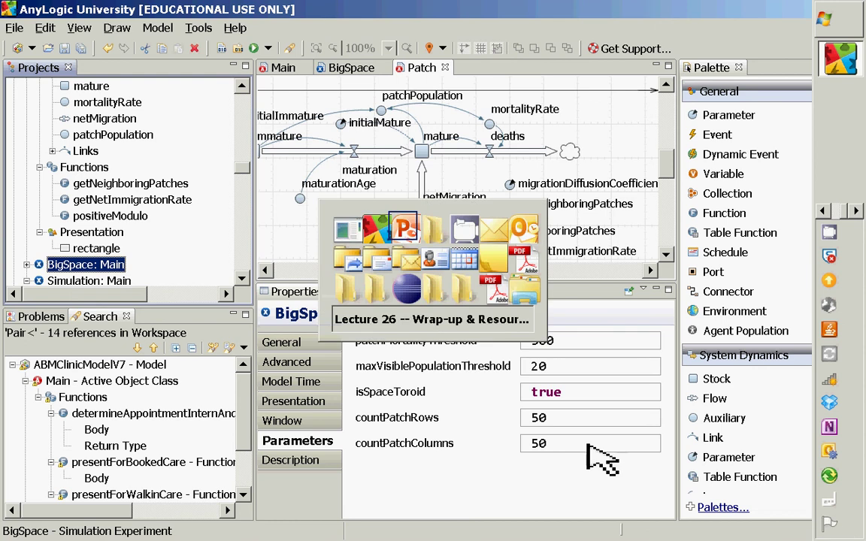
pyautogui.press('Tab')
pyautogui.click(14, 28)
pyautogui.click(19, 64)
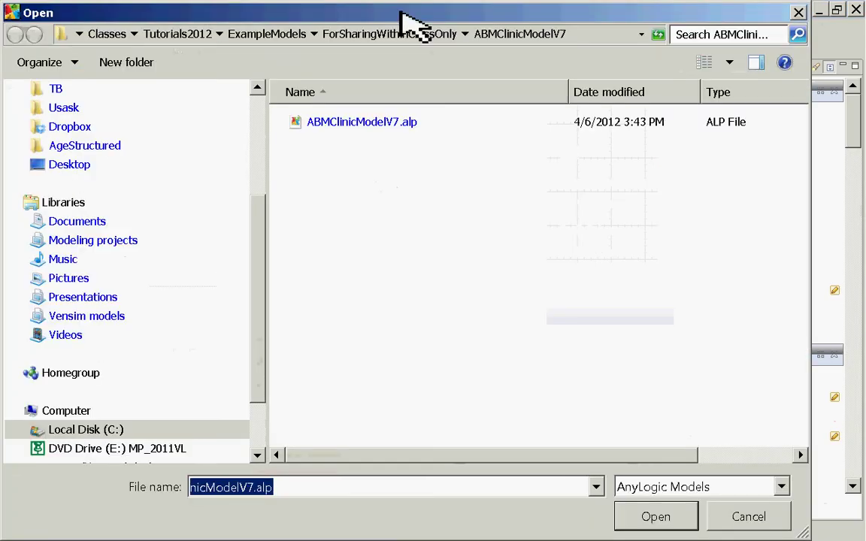
pyautogui.click(294, 34)
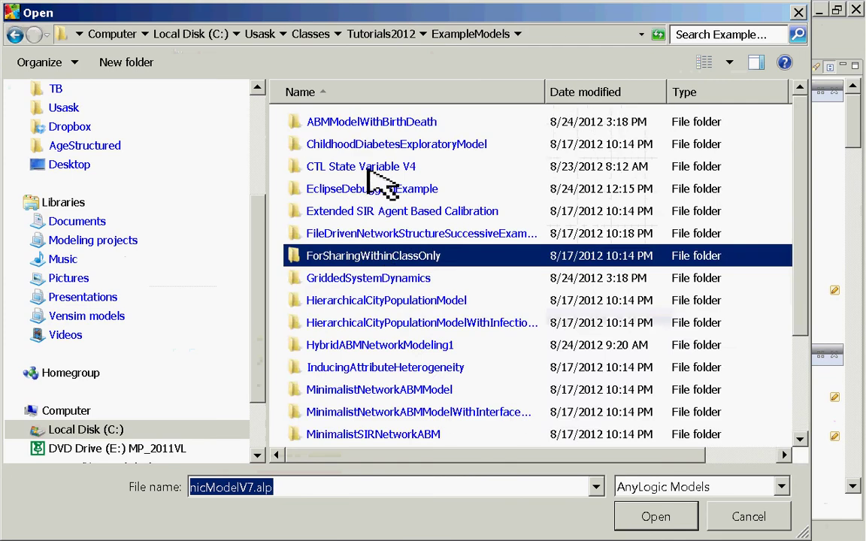
pyautogui.doubleClick(368, 168)
pyautogui.doubleClick(344, 125)
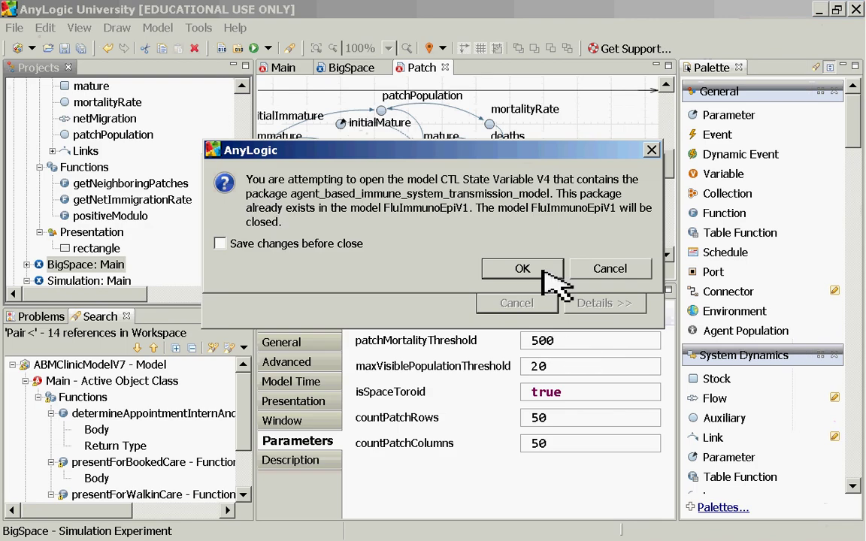
pyautogui.click(606, 270)
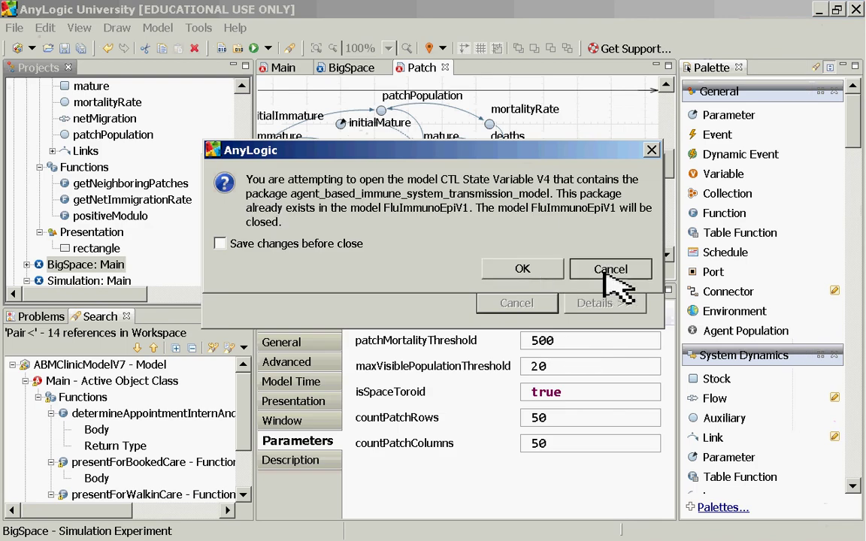
# - Close FluImmunoEpiV1 from the project tree and open CTL State Variable V4.alp again
pyautogui.moveTo(242, 169); pyautogui.dragTo(145, 97)
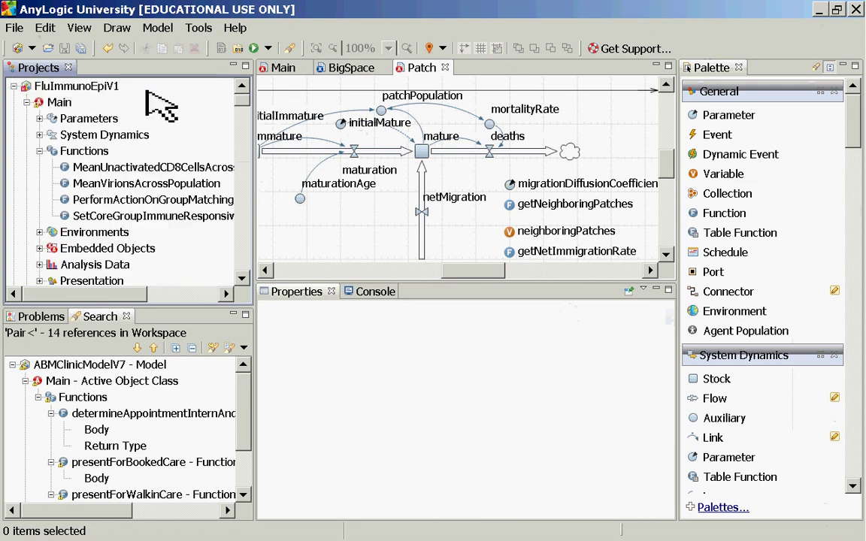
pyautogui.rightClick(56, 87)
pyautogui.click(113, 197)
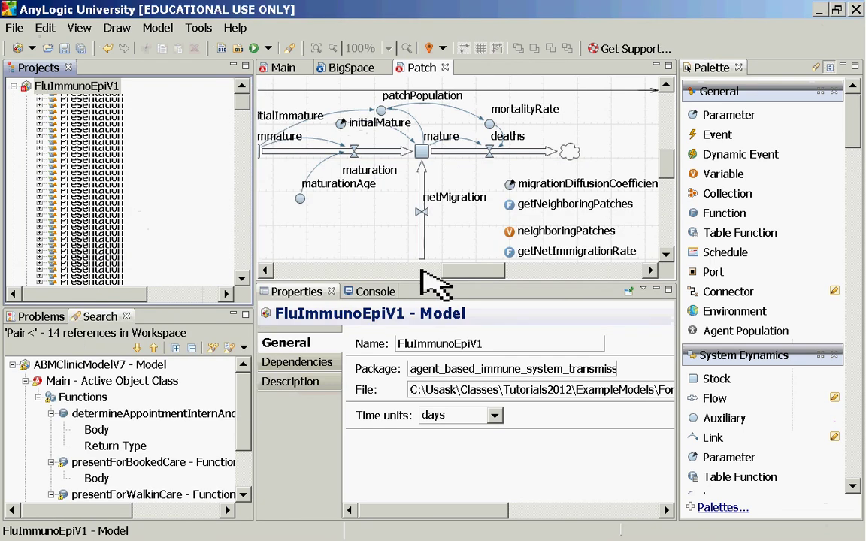
pyautogui.click(15, 29)
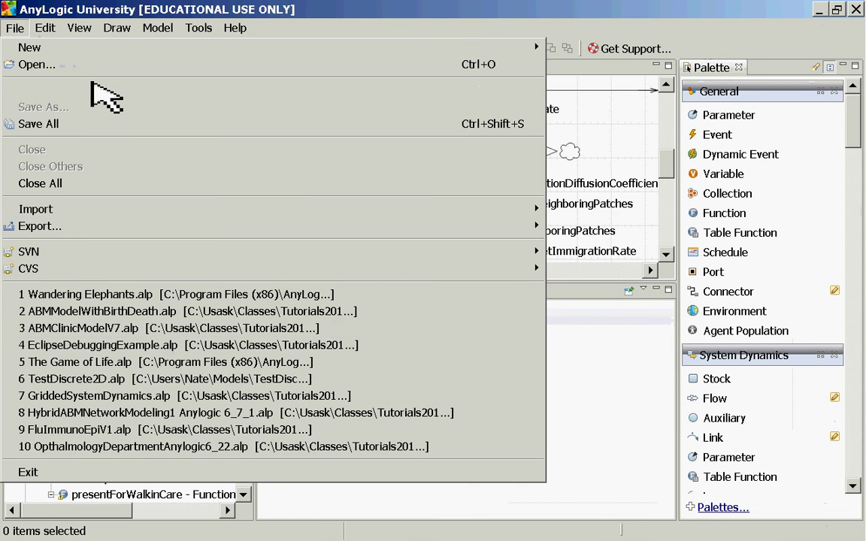
pyautogui.click(109, 66)
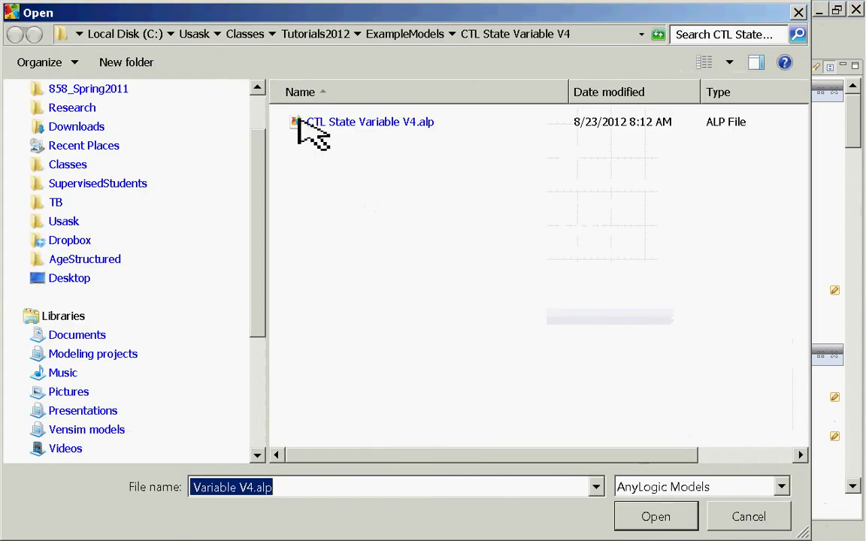
pyautogui.doubleClick(305, 132)
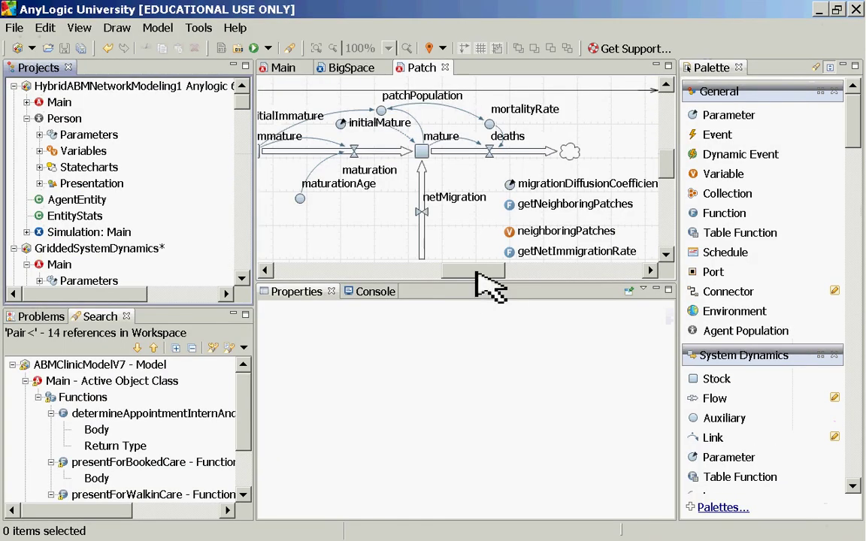
# - Select the Patch class to display its properties
pyautogui.click(244, 261)
pyautogui.moveTo(245, 118); pyautogui.dragTo(264, 290)
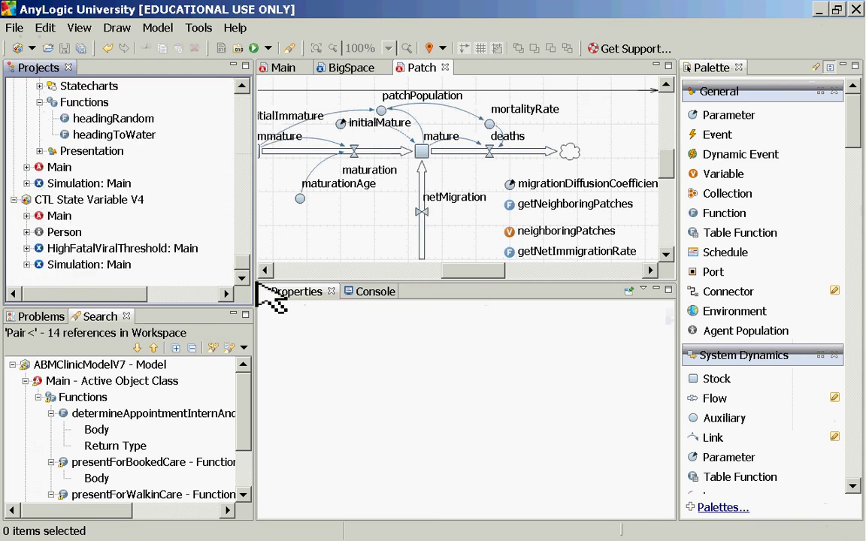
pyautogui.click(353, 240)
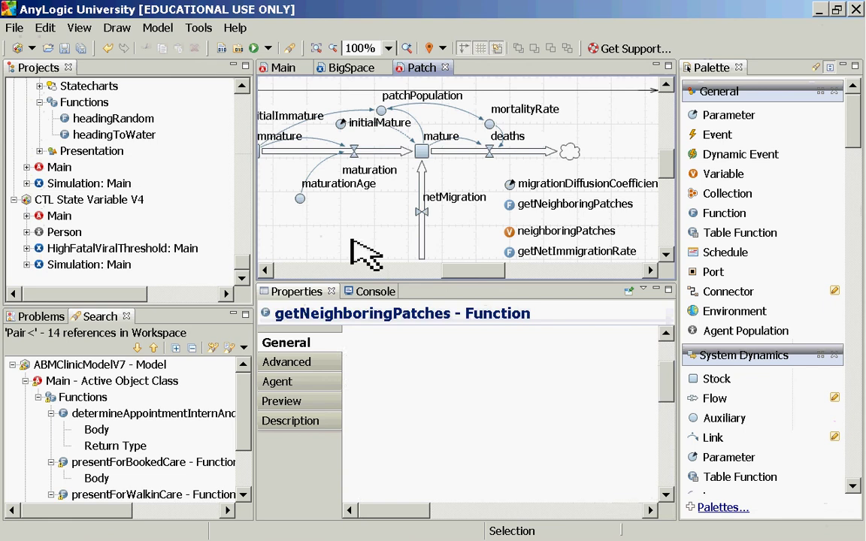
pyautogui.click(266, 270)
pyautogui.click(266, 270)
pyautogui.click(267, 270)
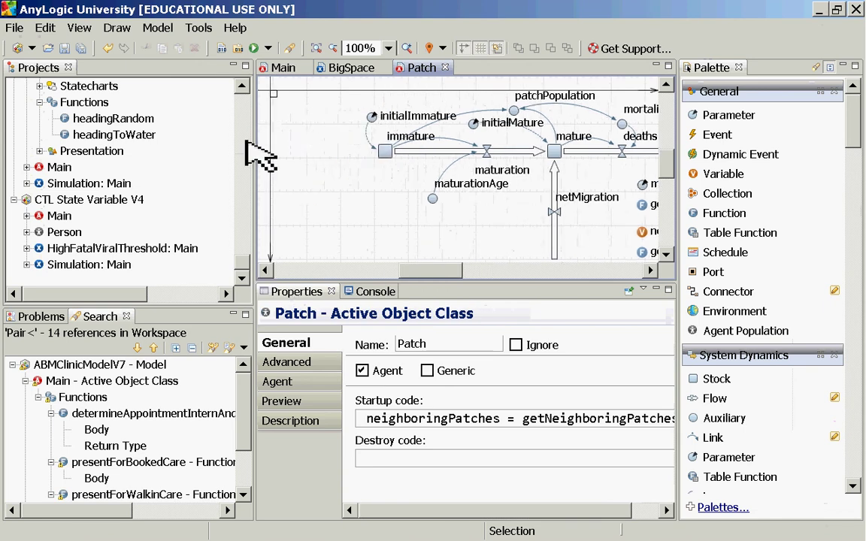
pyautogui.moveTo(242, 257); pyautogui.dragTo(246, 162)
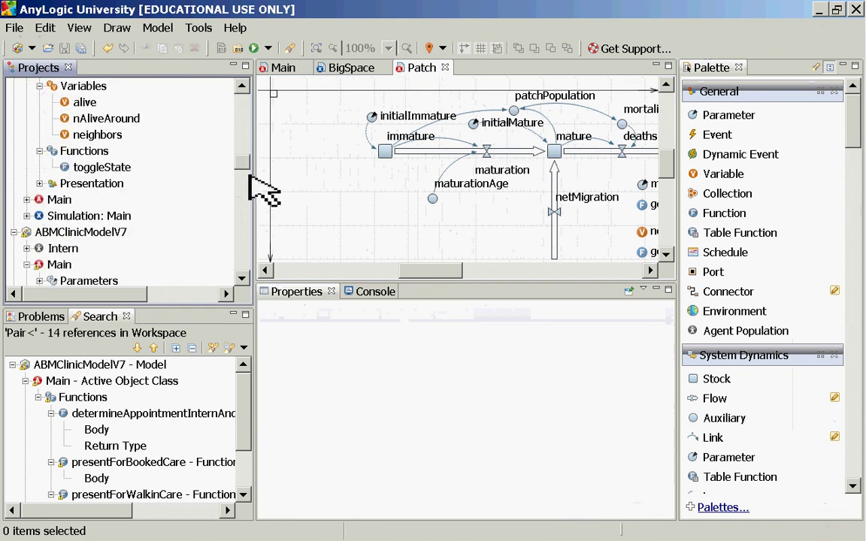
pyautogui.moveTo(240, 155)
pyautogui.mouseDown()
pyautogui.moveTo(247, 119)
pyautogui.moveTo(247, 140)
pyautogui.mouseUp()
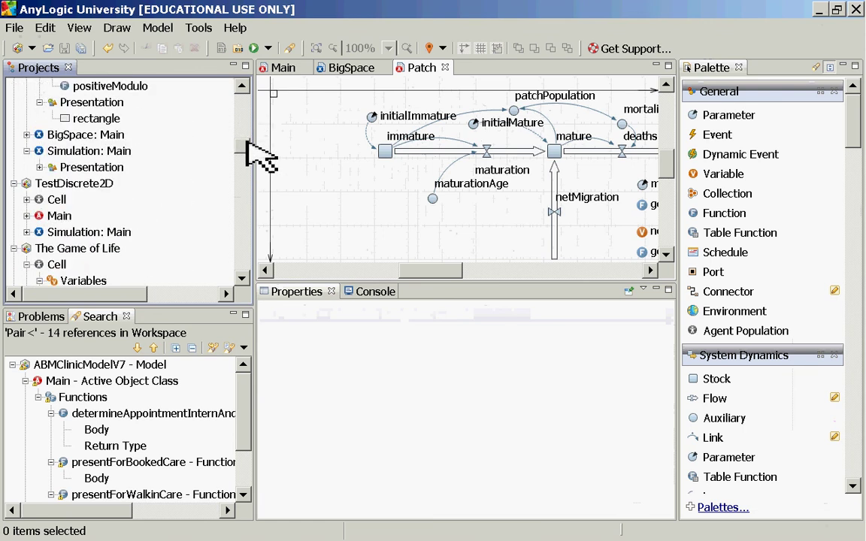
# - Close the TestDiscrete2D model from the project tree
pyautogui.rightClick(75, 185)
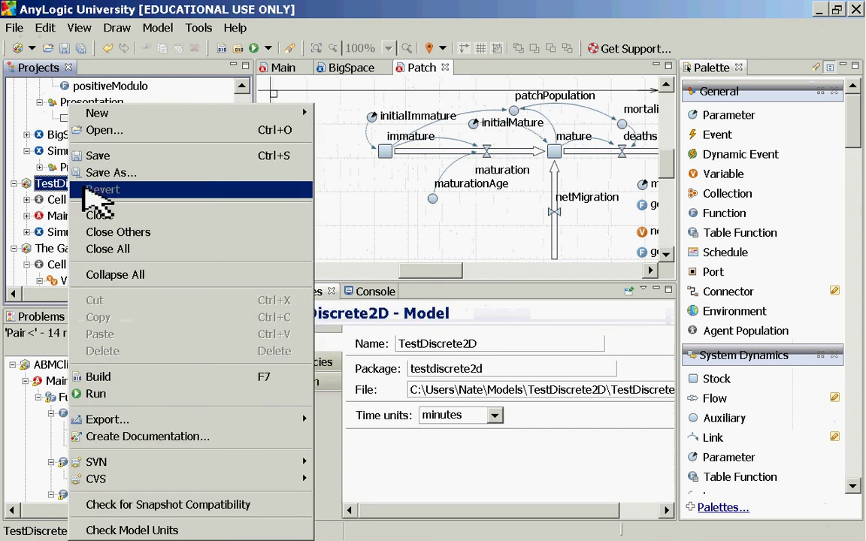
pyautogui.click(114, 216)
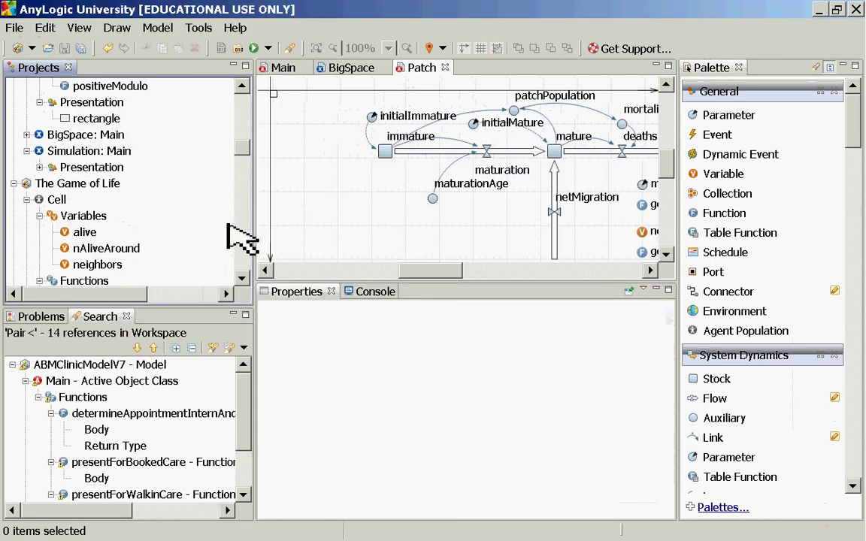
pyautogui.scroll(3, 245, 146)
pyautogui.scroll(-2, 245, 147)
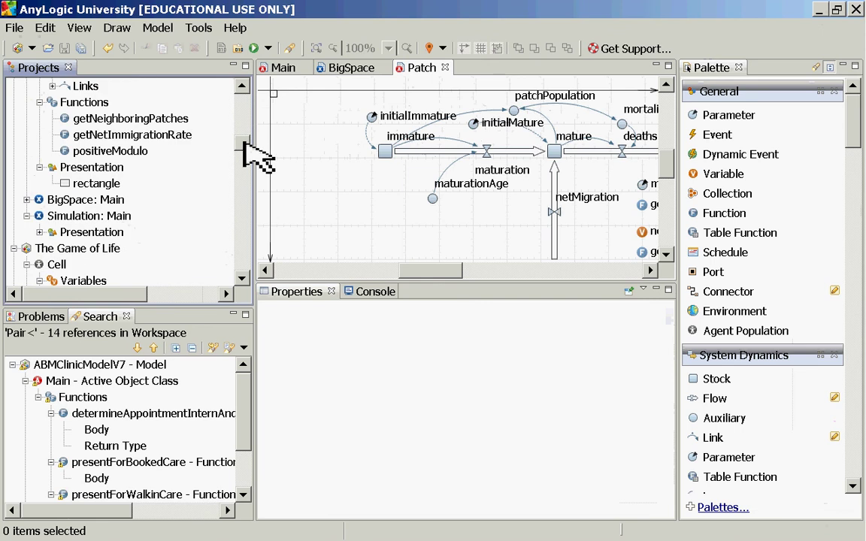
pyautogui.rightClick(88, 200)
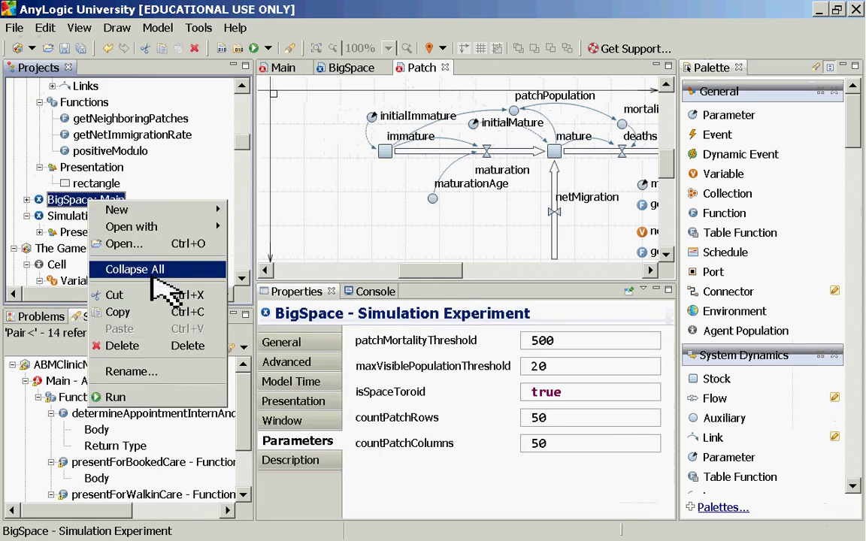
# - Inspect the netMigration flow and getNetImmigrationRate function, dismissing the BigSpace actions menu
pyautogui.moveTo(414, 270); pyautogui.dragTo(456, 232)
pyautogui.click(448, 220)
pyautogui.click(535, 254)
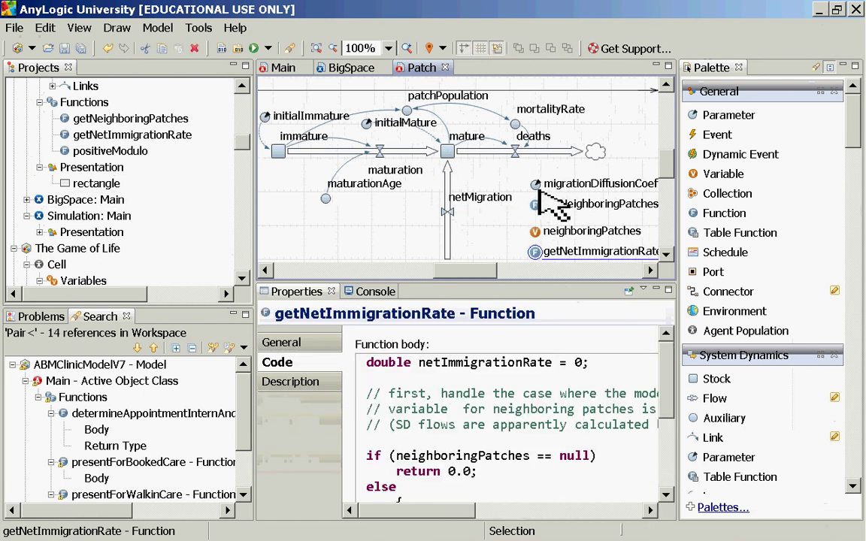
pyautogui.rightClick(113, 199)
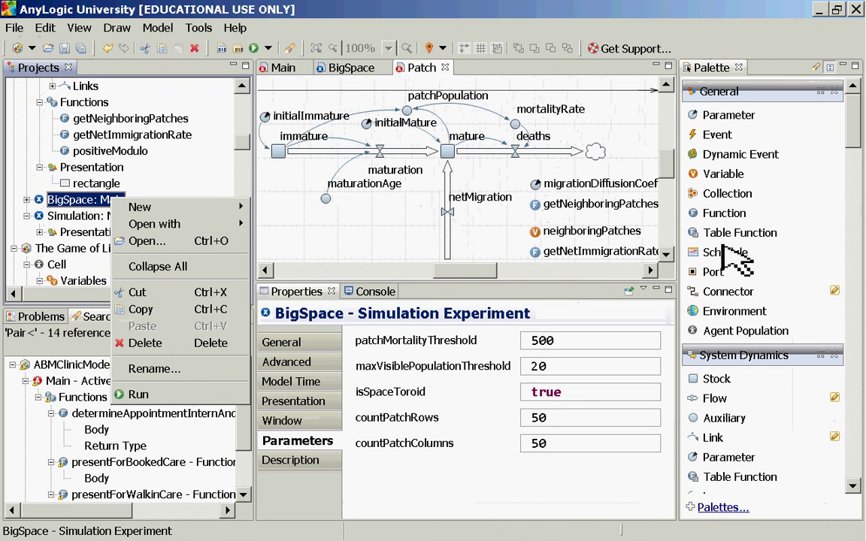
pyautogui.click(669, 252)
pyautogui.click(666, 255)
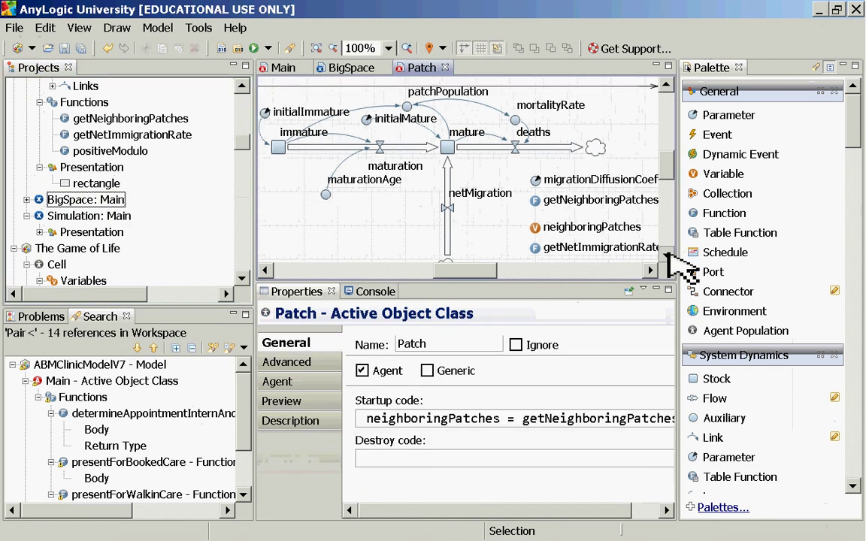
pyautogui.click(669, 255)
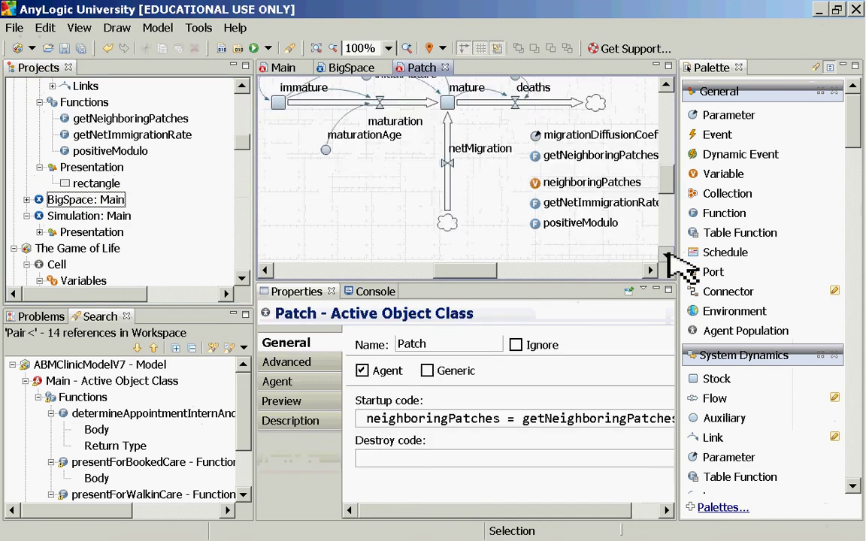
# - Review neighboringPatches settings, getNetImmigrationRate code, and the netMigration flow's formula
pyautogui.click(536, 183)
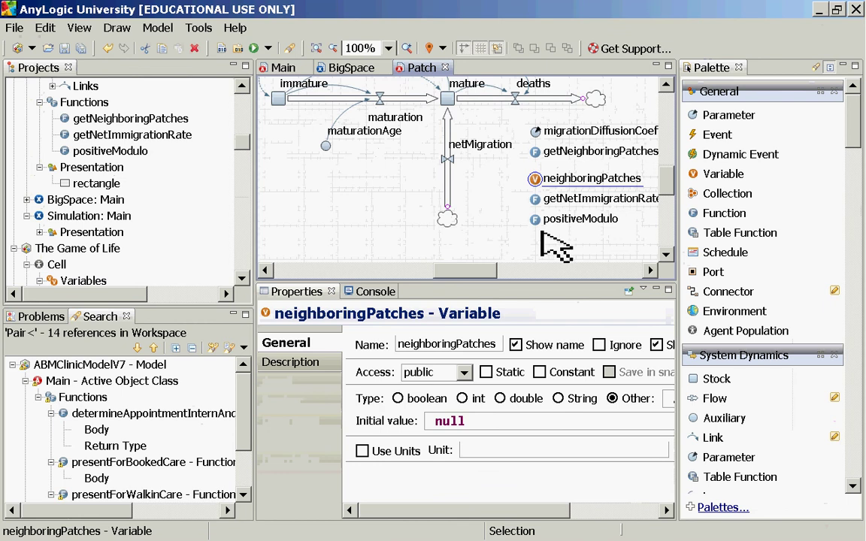
pyautogui.click(538, 198)
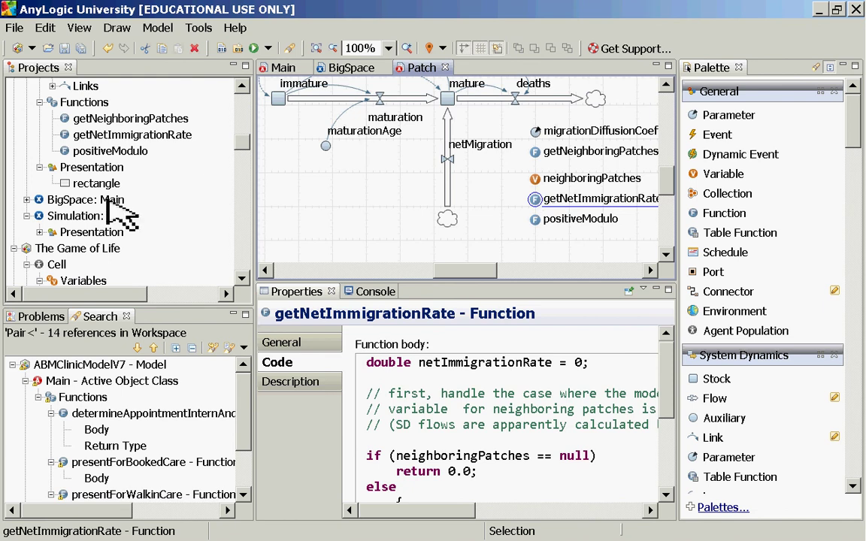
pyautogui.click(449, 160)
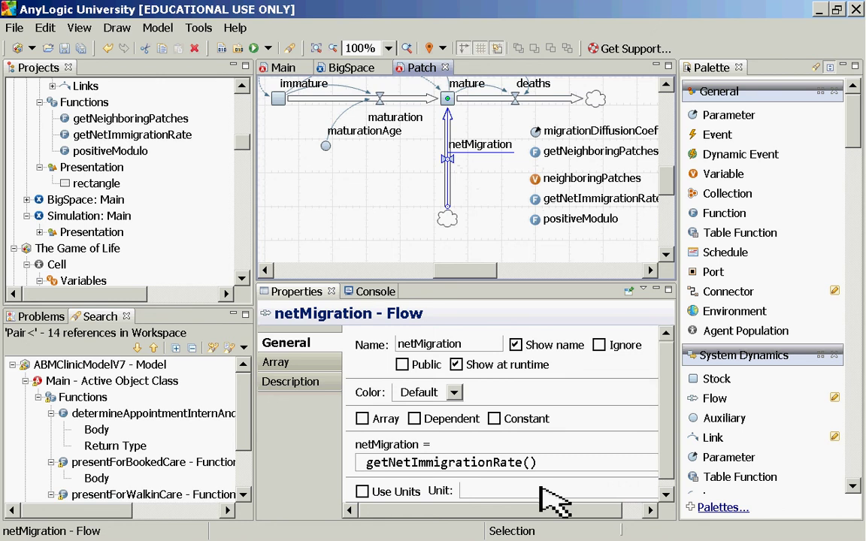
pyautogui.moveTo(433, 462); pyautogui.dragTo(375, 462)
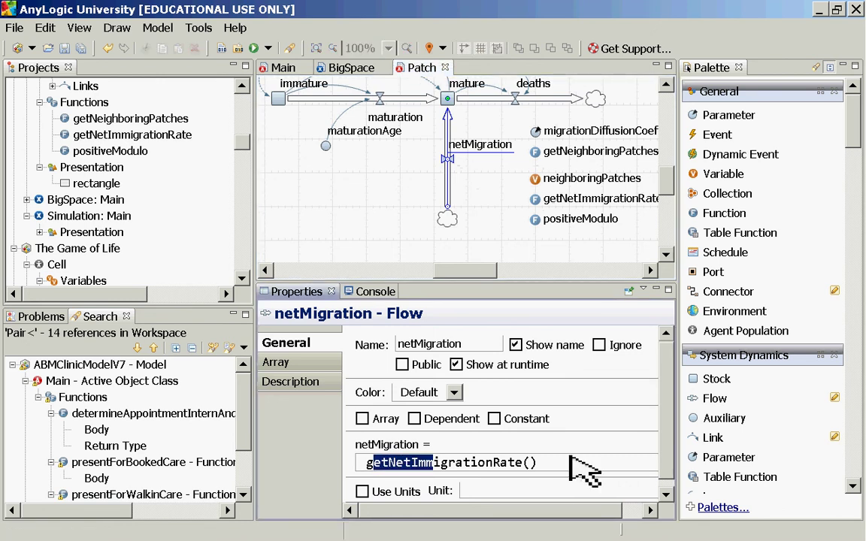
pyautogui.click(446, 170)
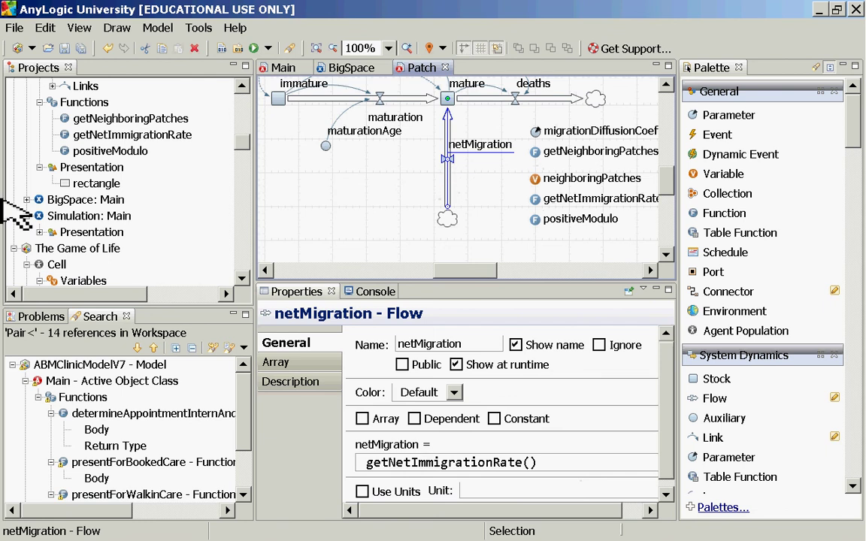
pyautogui.click(241, 146)
pyautogui.moveTo(243, 166); pyautogui.dragTo(232, 272)
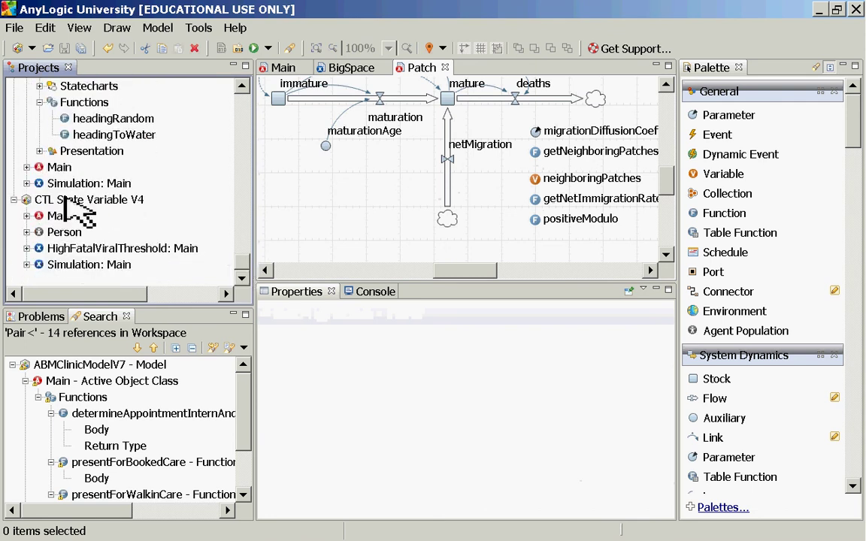
# - Run CTL State Variable V4's Simulation: Main in the Main view, then stop and rerun it
pyautogui.click(72, 266)
pyautogui.rightClick(70, 267)
pyautogui.click(130, 454)
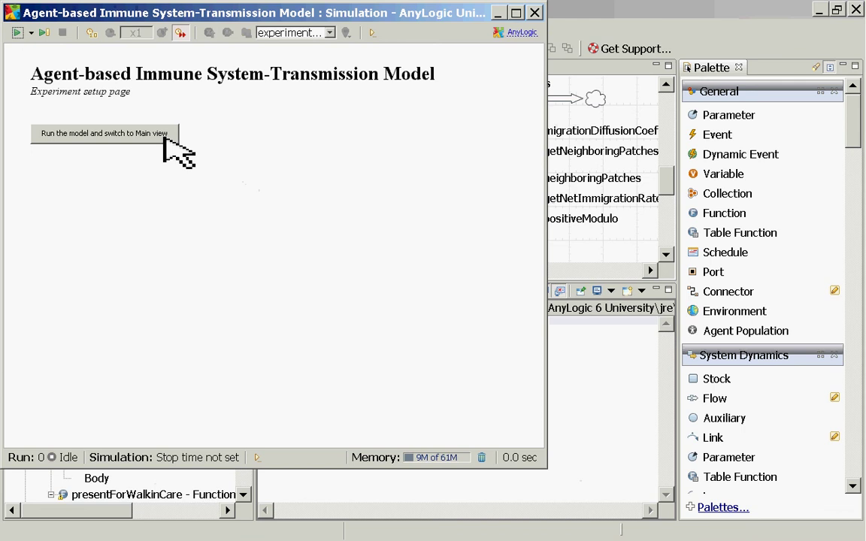
pyautogui.click(164, 137)
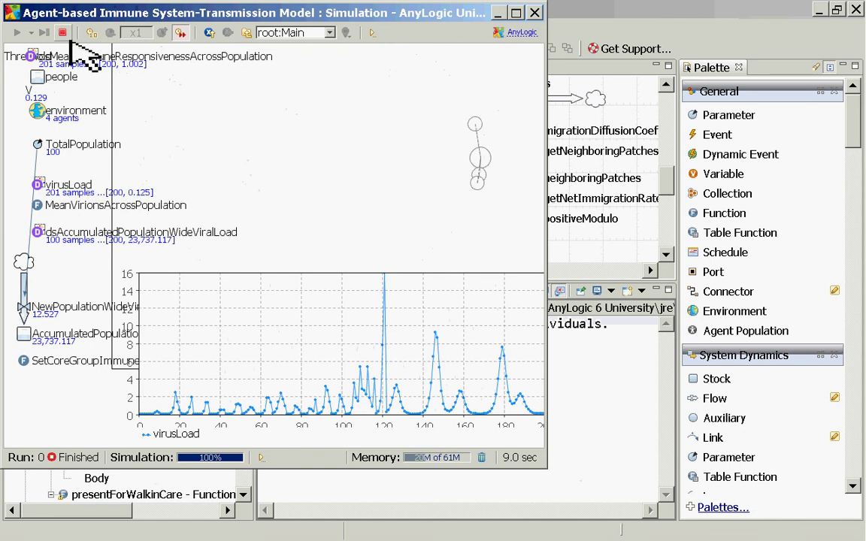
pyautogui.click(62, 32)
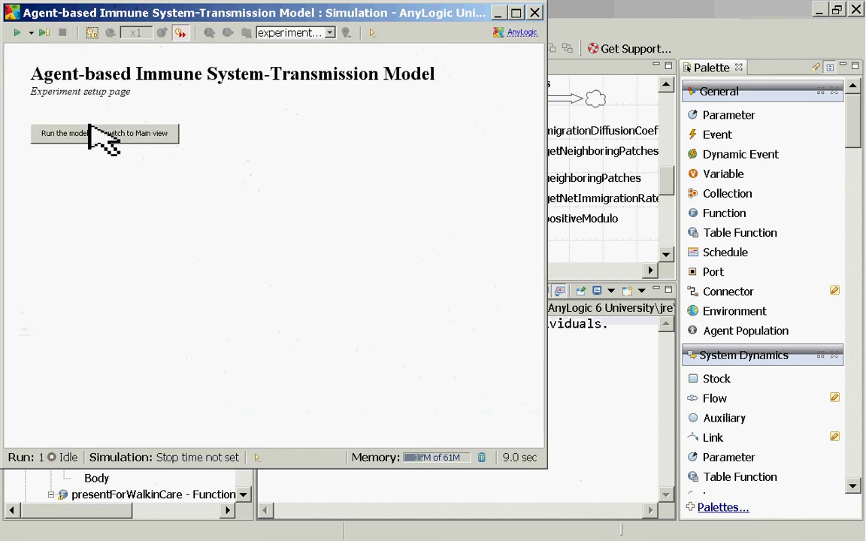
pyautogui.click(94, 133)
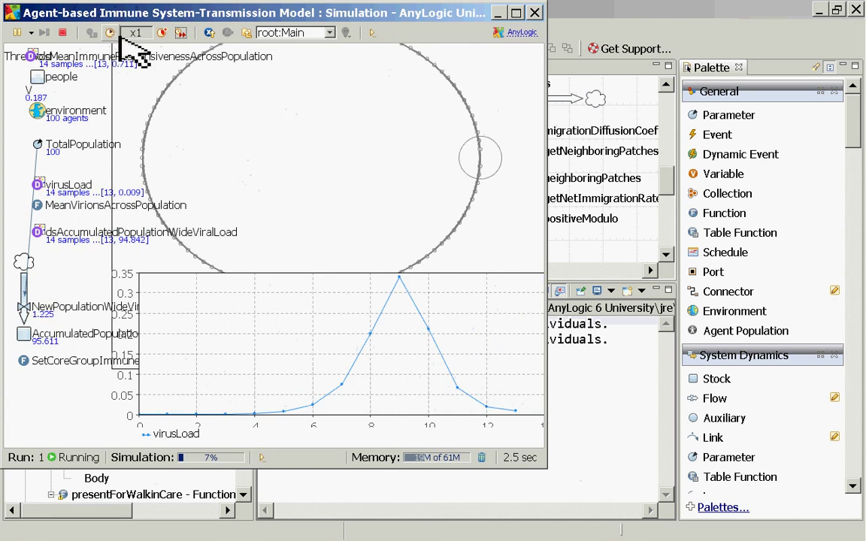
# - Speed the finished simulation up to x25, then stop the run
pyautogui.click(162, 33)
pyautogui.click(161, 32)
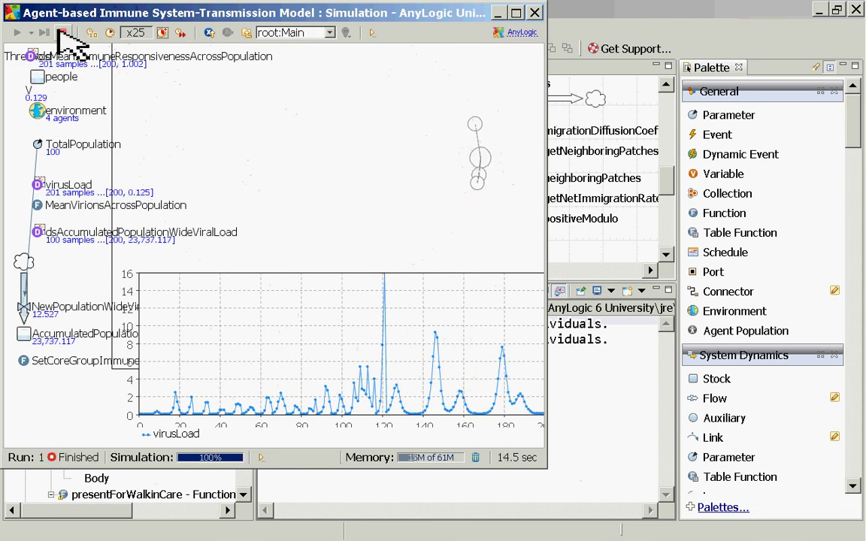
pyautogui.click(62, 32)
# - Start a new run at normal x1 speed and enlarge the AccumulatedPopulation inspect window
pyautogui.click(109, 136)
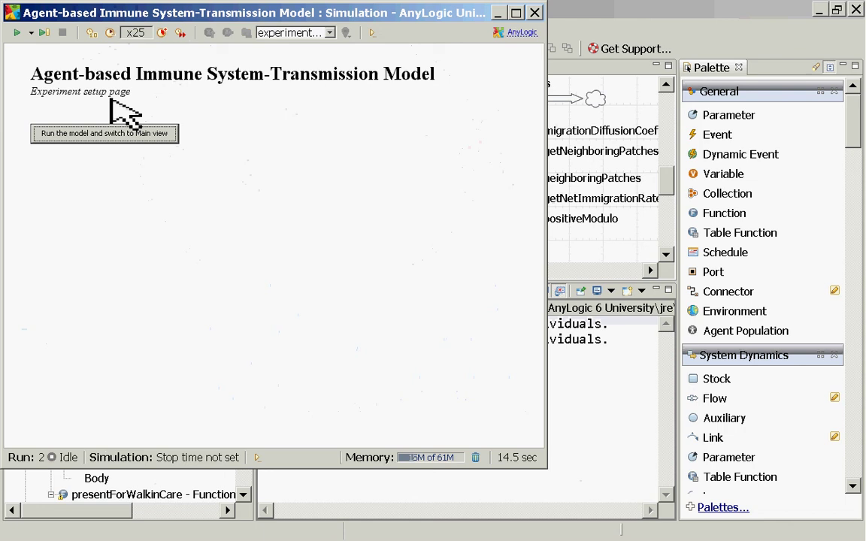
pyautogui.click(110, 34)
pyautogui.click(111, 33)
pyautogui.click(110, 33)
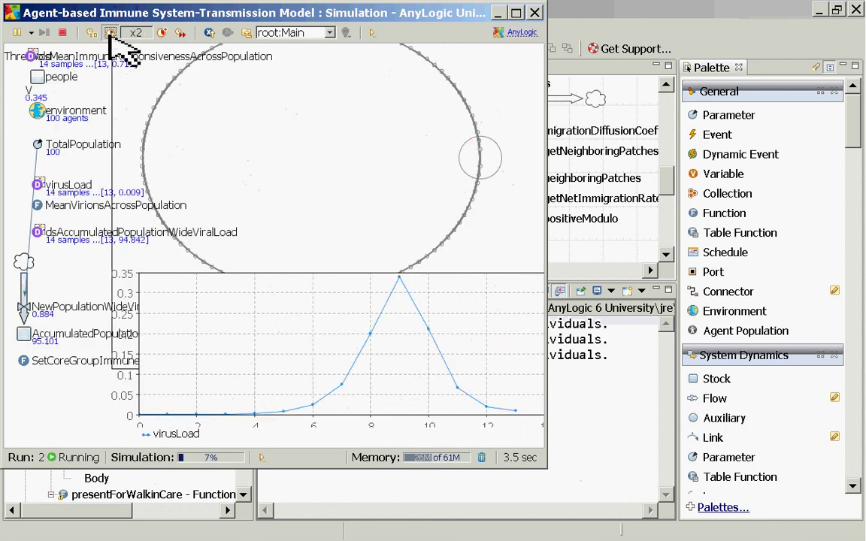
pyautogui.click(111, 33)
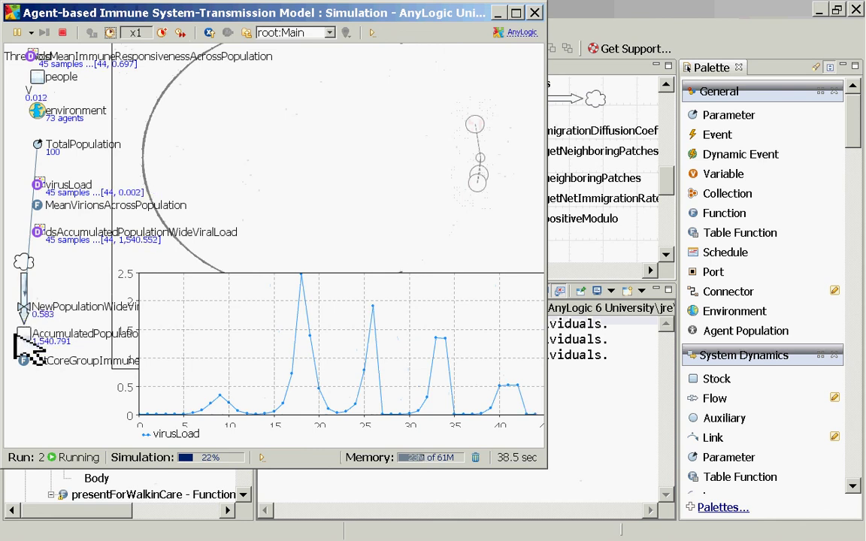
pyautogui.moveTo(106, 378); pyautogui.dragTo(186, 449)
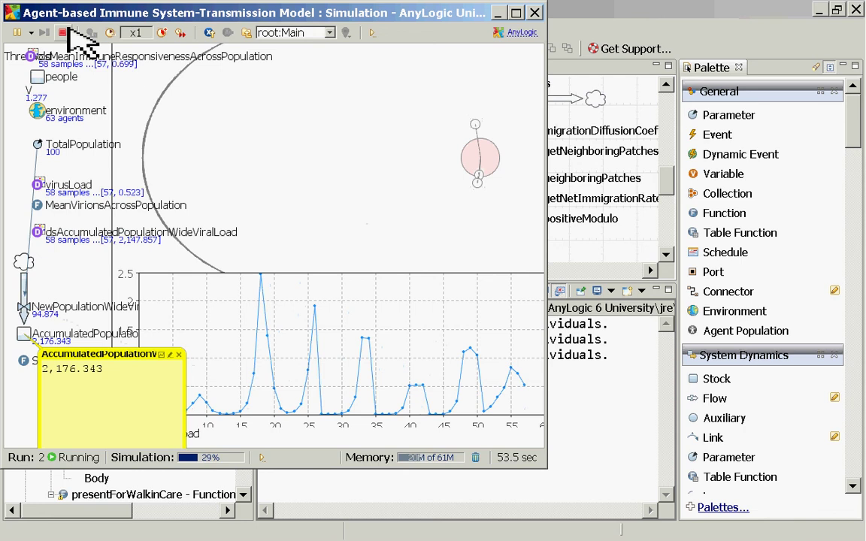
# - Show agent people[0]'s diagram in an enlarged simulation window
pyautogui.click(329, 32)
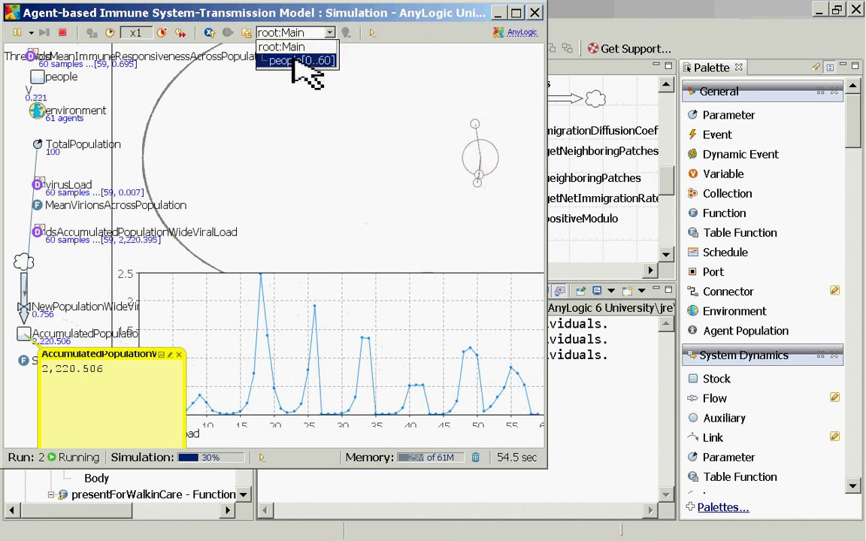
pyautogui.click(286, 60)
pyautogui.moveTo(547, 468); pyautogui.dragTo(711, 533)
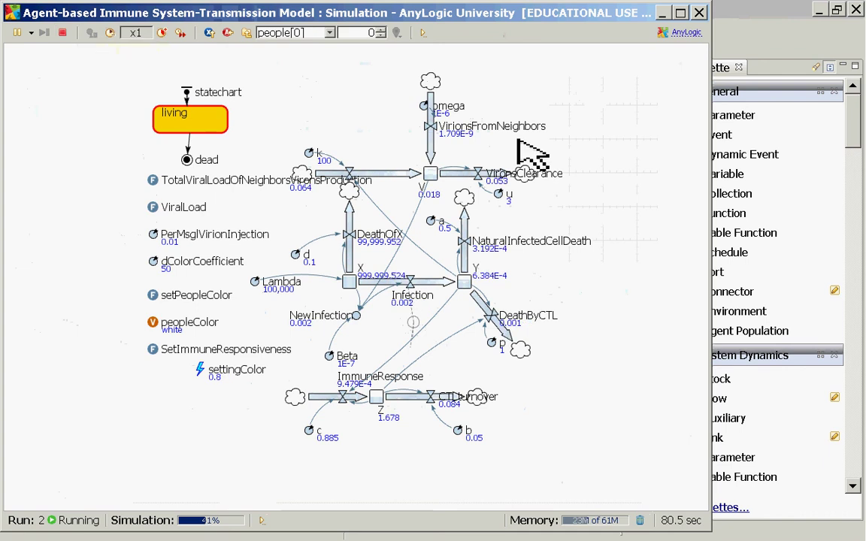
# - Step through other Person agents' values, then stop the run and close its window
pyautogui.click(381, 29)
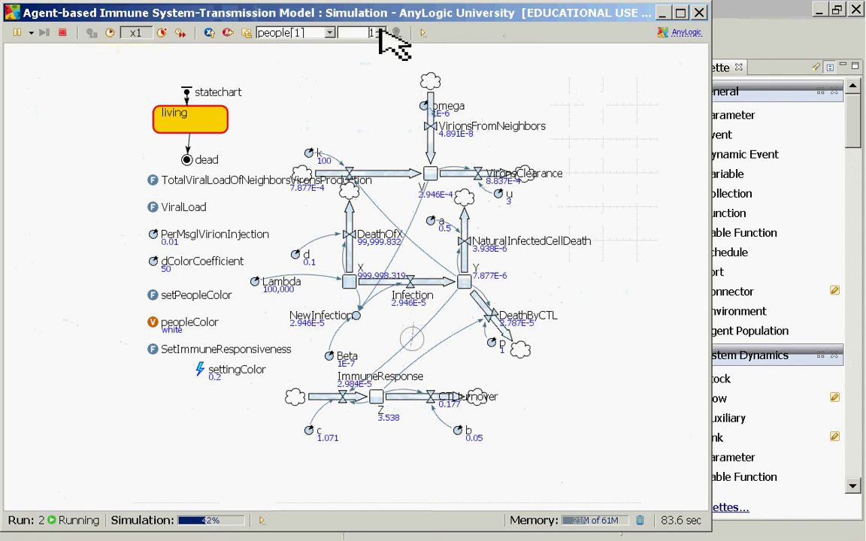
pyautogui.click(381, 29)
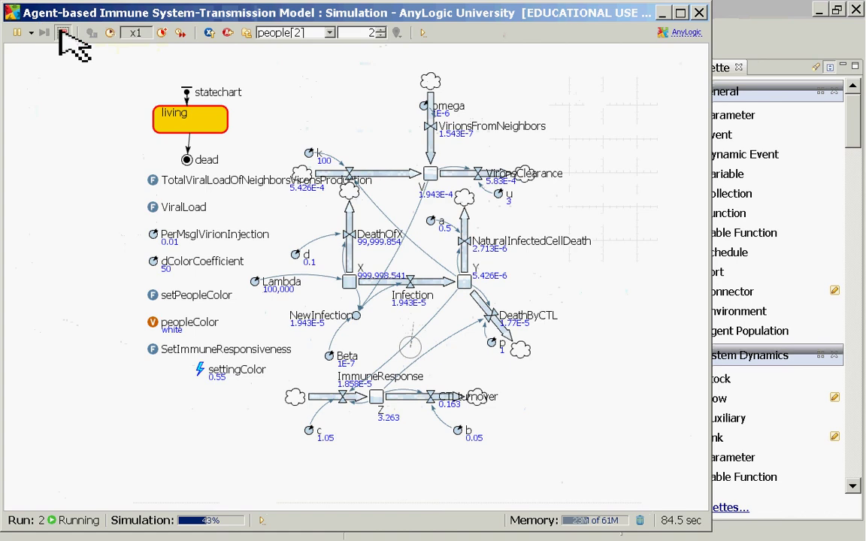
pyautogui.click(63, 32)
pyautogui.click(700, 12)
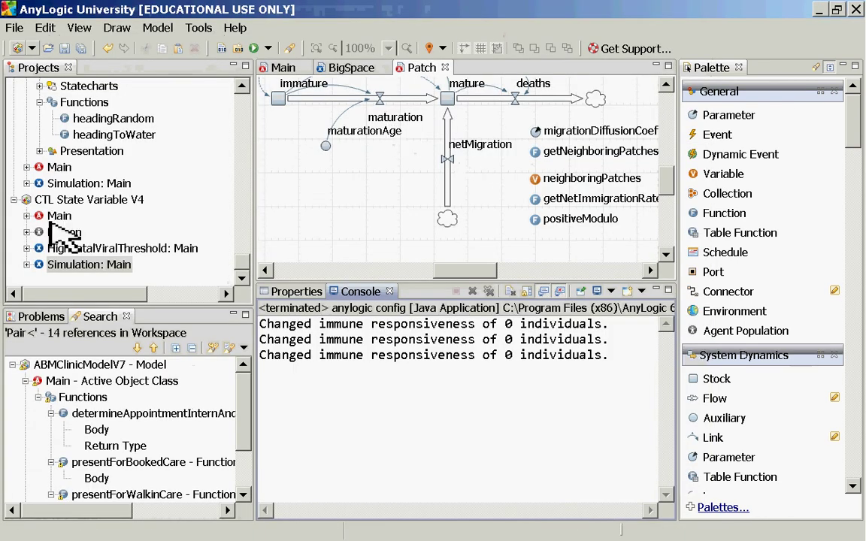
# - Open Person's diagram, inspect the VirionsFromNeighbors flow formula, and expand Person in the Projects tree
pyautogui.doubleClick(66, 234)
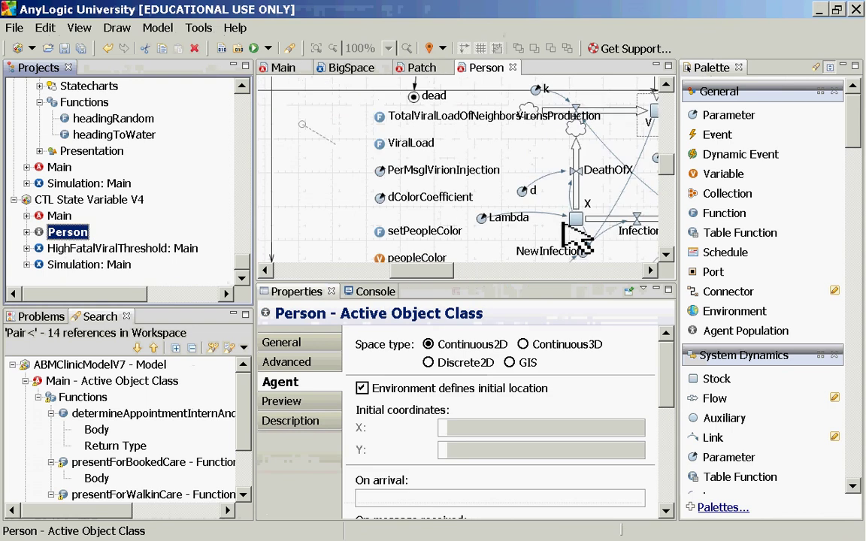
pyautogui.moveTo(464, 271); pyautogui.dragTo(541, 272)
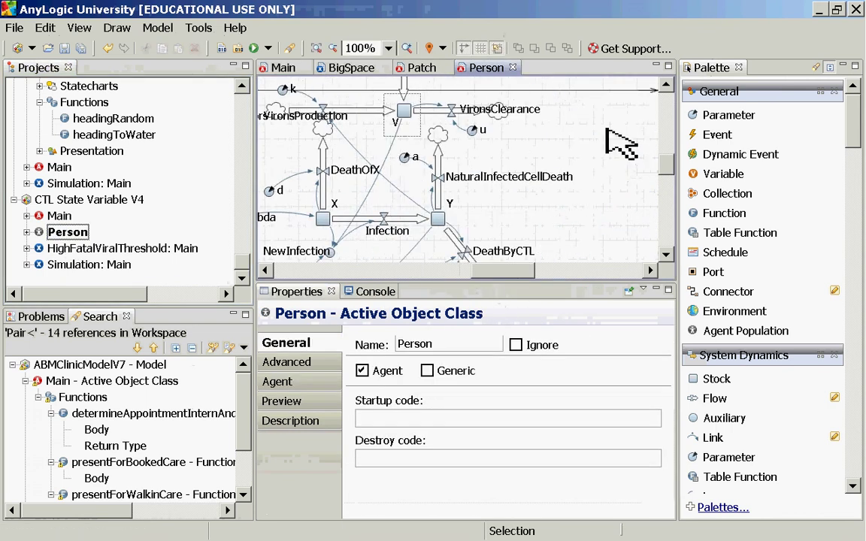
pyautogui.click(666, 85)
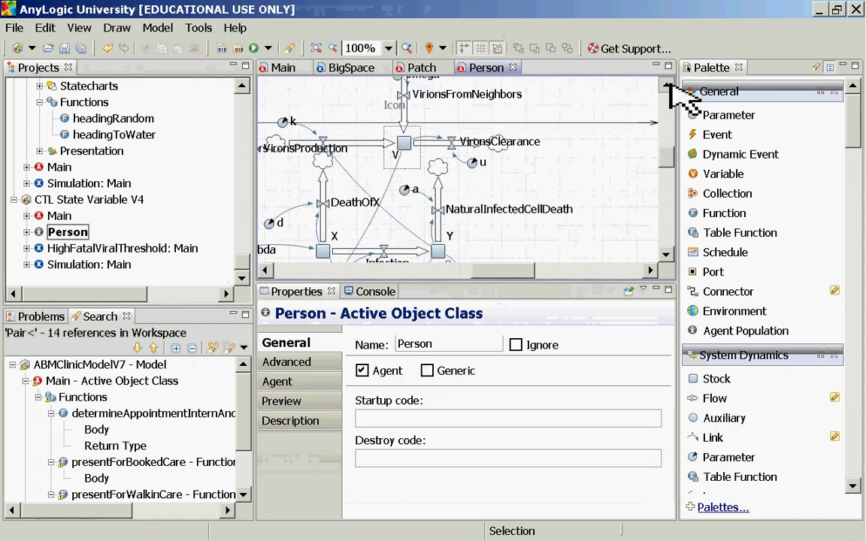
pyautogui.click(404, 134)
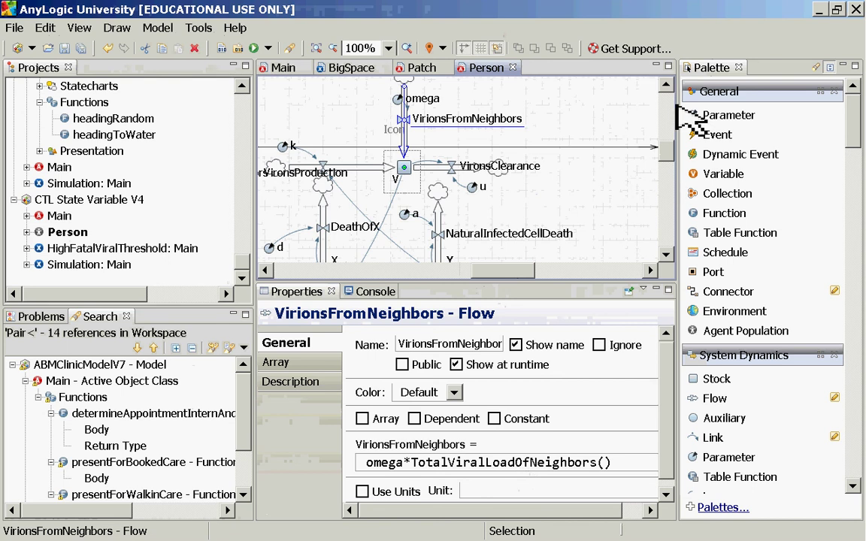
pyautogui.click(666, 84)
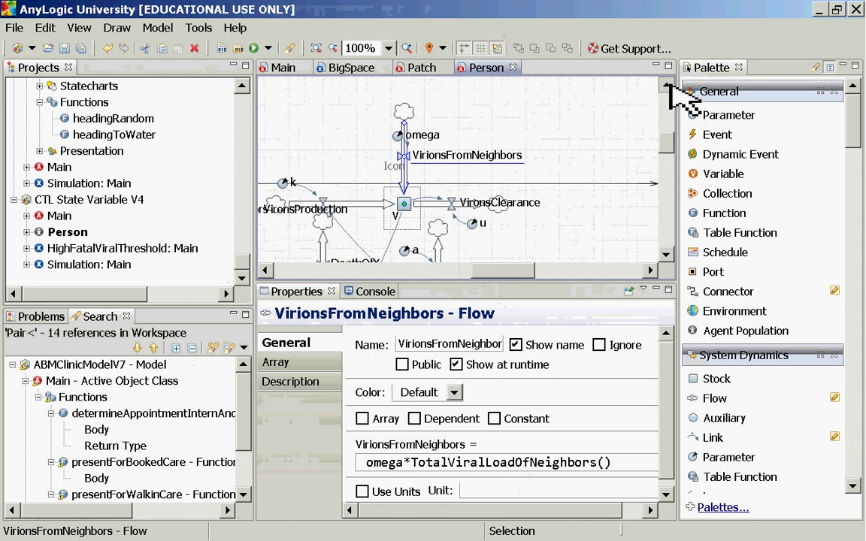
pyautogui.doubleClick(30, 230)
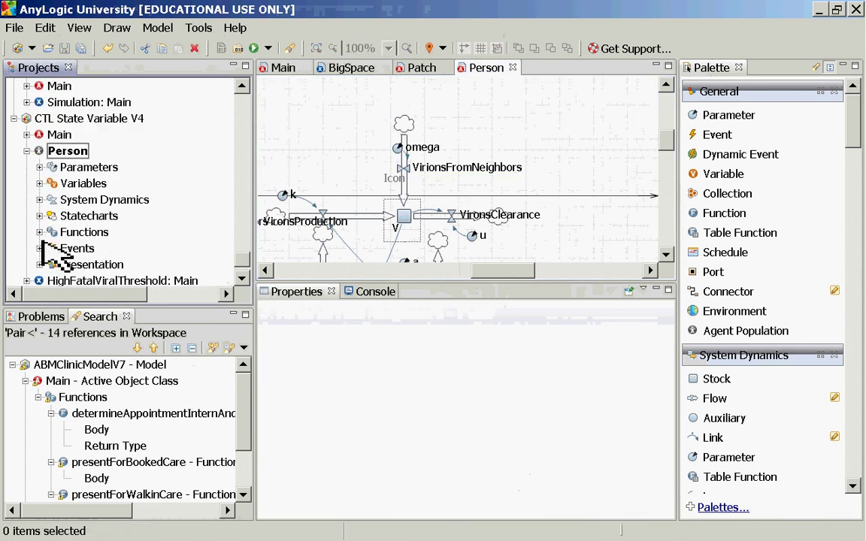
# - Select Person's TotalViralLoadOfNeighbors function and show its Code properties
pyautogui.click(39, 232)
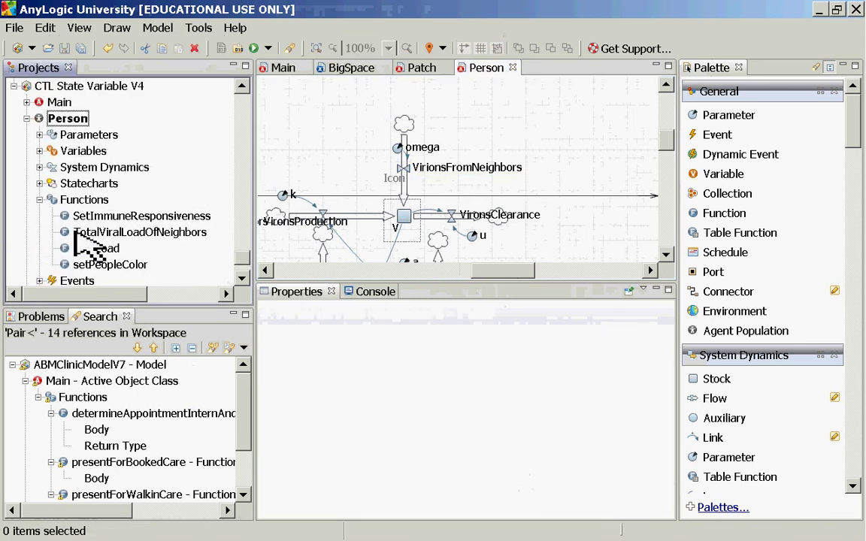
pyautogui.click(75, 232)
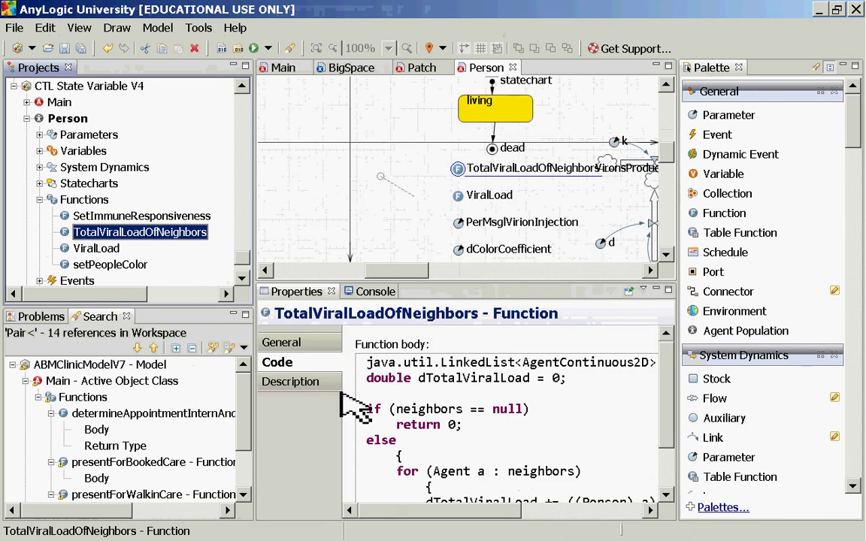
pyautogui.click(284, 343)
pyautogui.click(277, 363)
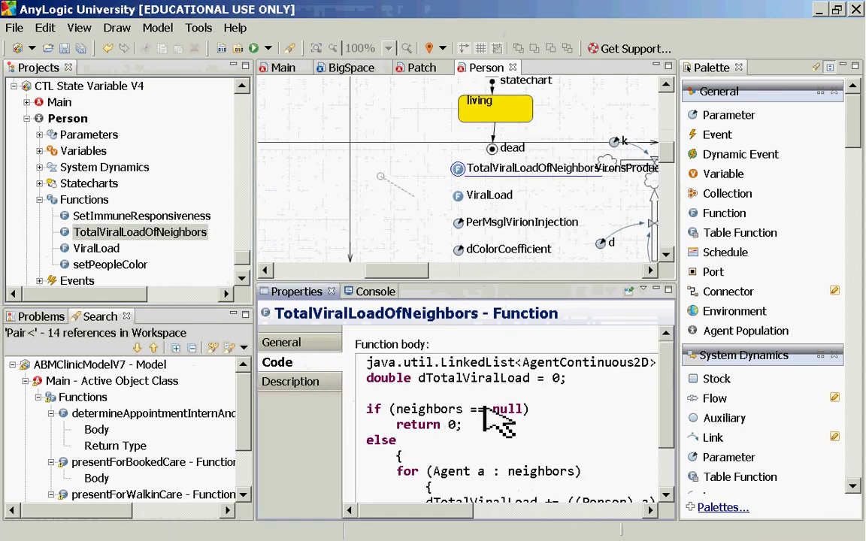
# - Read through the function body that sums each neighbour's ViralLoad() into dTotalViralLoad
pyautogui.scroll(-2, 497, 421)
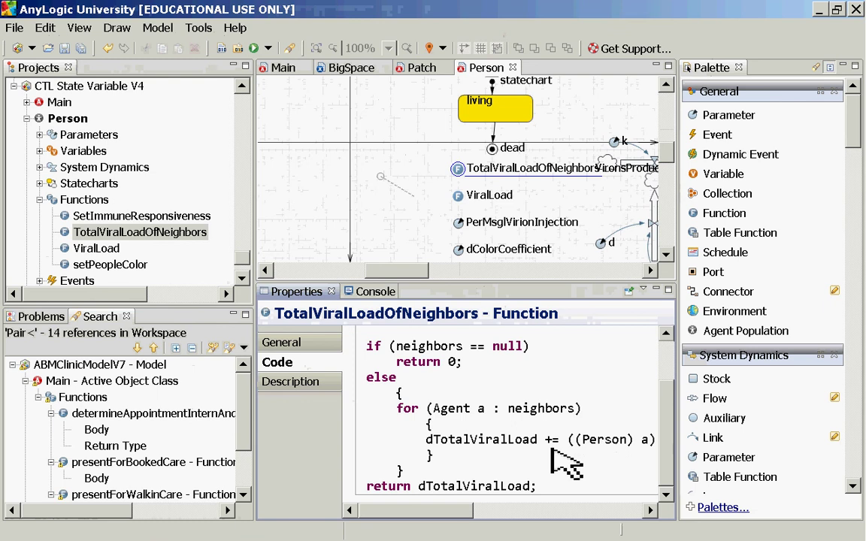
pyautogui.click(449, 412)
pyautogui.scroll(1, 449, 412)
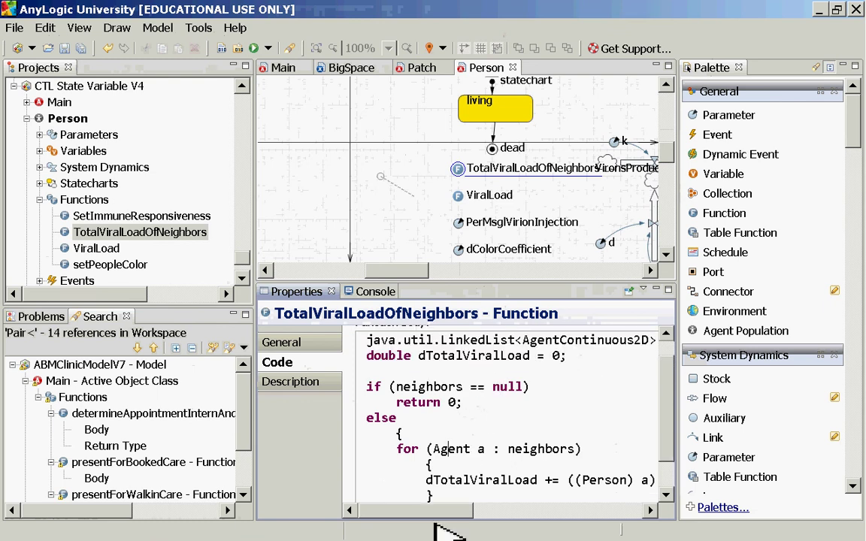
pyautogui.moveTo(433, 514); pyautogui.dragTo(564, 515)
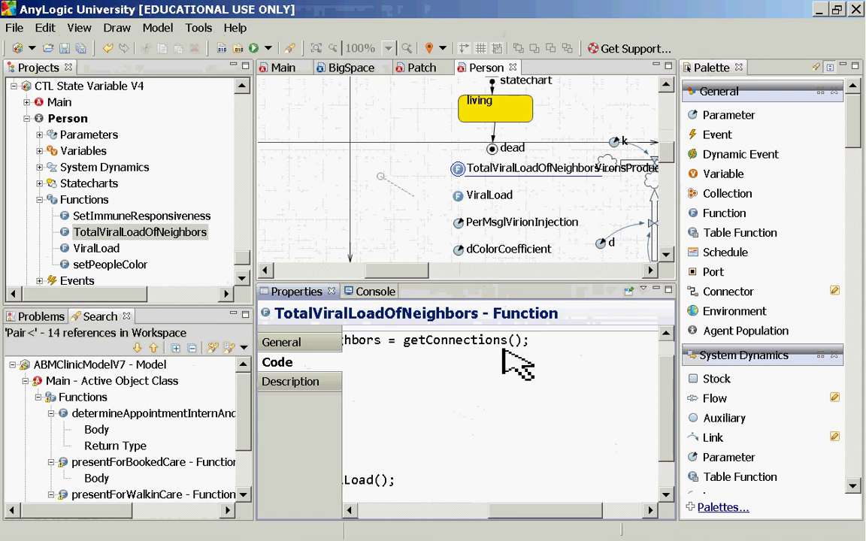
pyautogui.moveTo(497, 509); pyautogui.dragTo(376, 514)
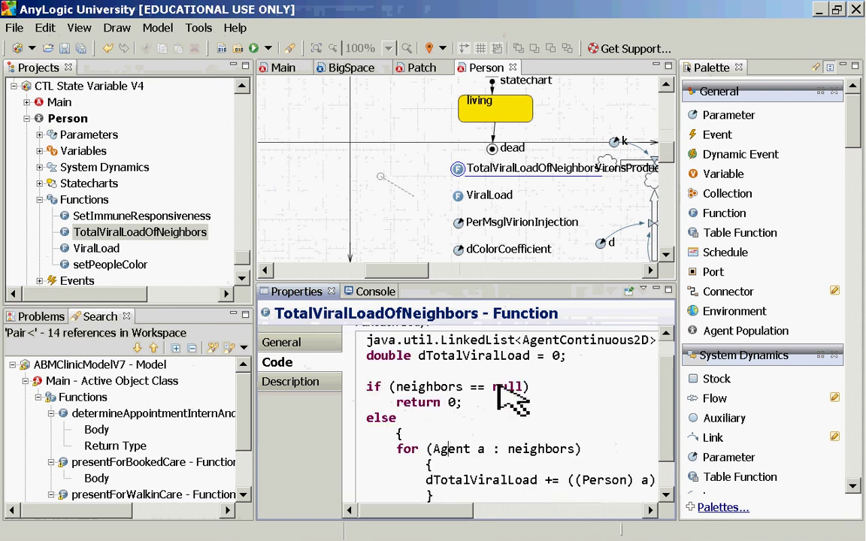
pyautogui.scroll(-1, 396, 462)
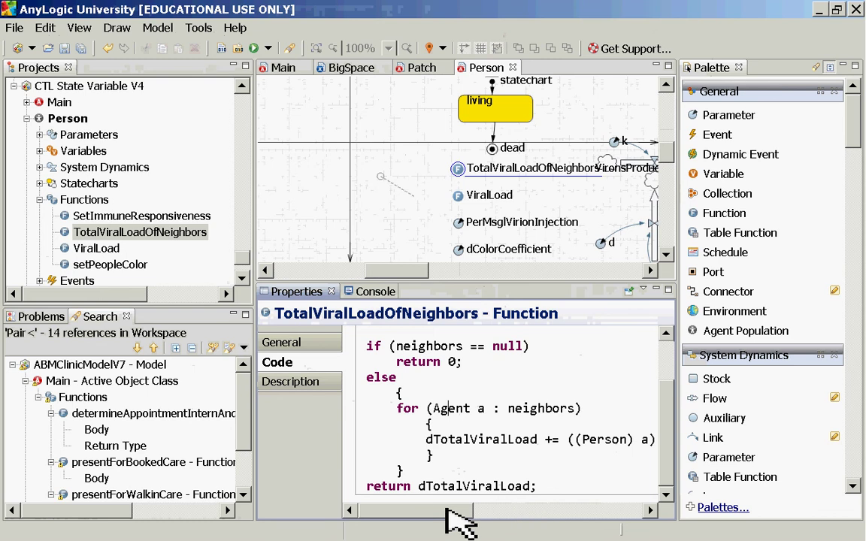
pyautogui.moveTo(458, 510); pyautogui.dragTo(500, 511)
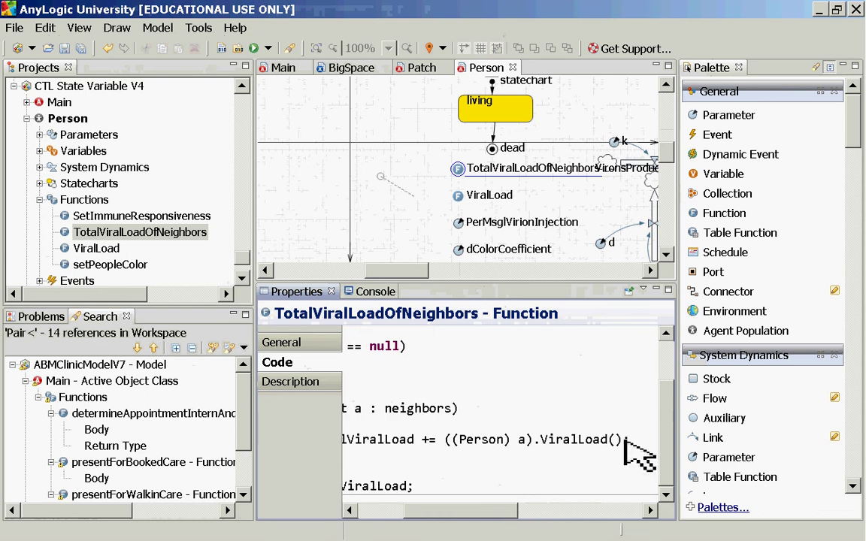
pyautogui.moveTo(482, 512); pyautogui.dragTo(430, 511)
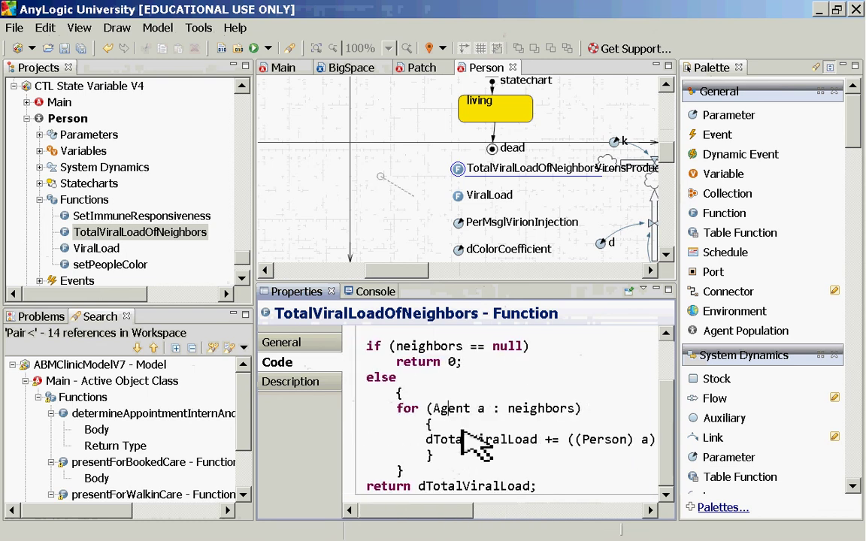
pyautogui.moveTo(421, 269); pyautogui.dragTo(493, 209)
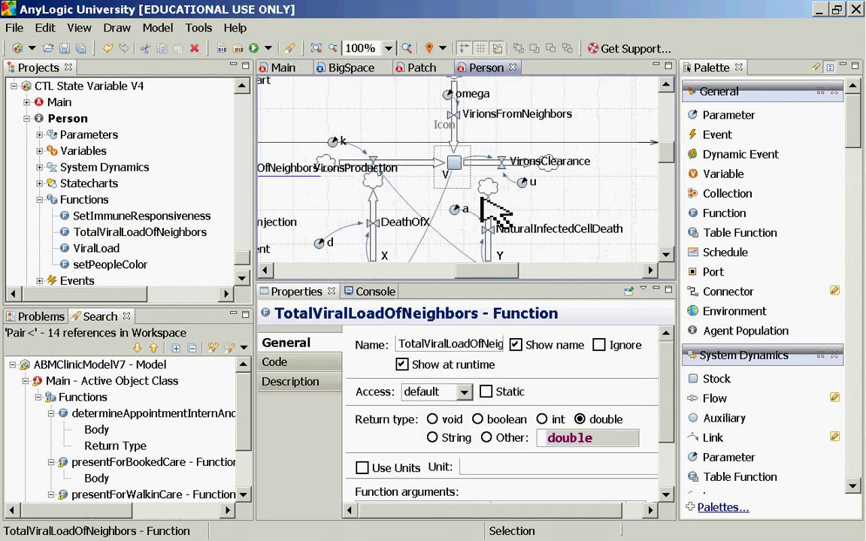
# - Scroll to the Z stock and select it, showing initial value 1 in Classic mode
pyautogui.scroll(-5, 602, 248)
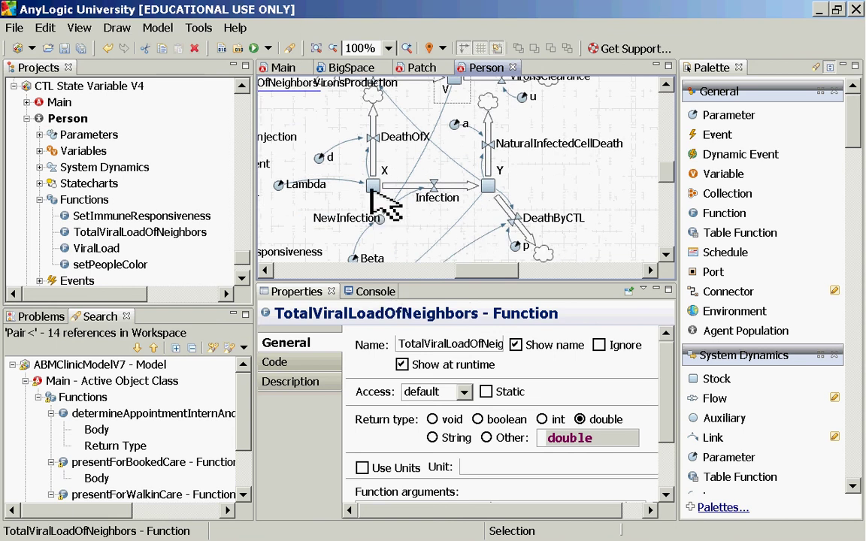
pyautogui.scroll(2, 503, 188)
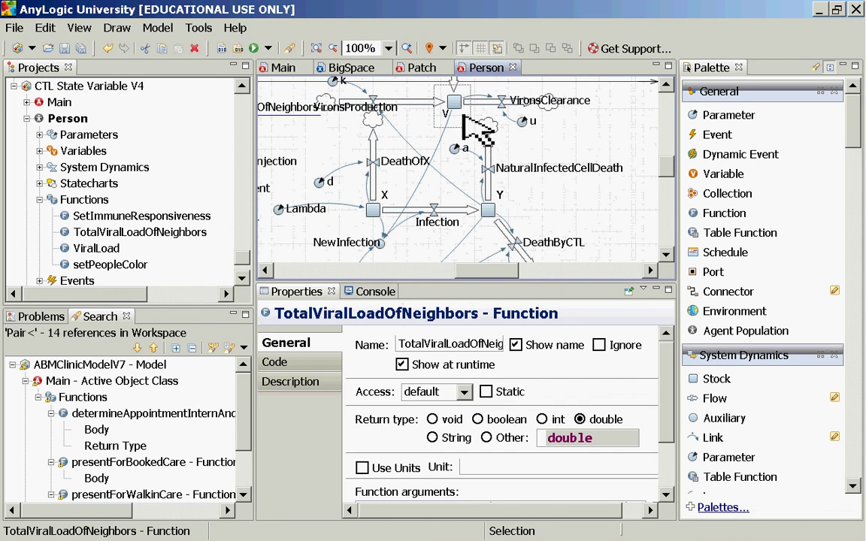
pyautogui.scroll(-4, 464, 179)
pyautogui.scroll(-1, 424, 252)
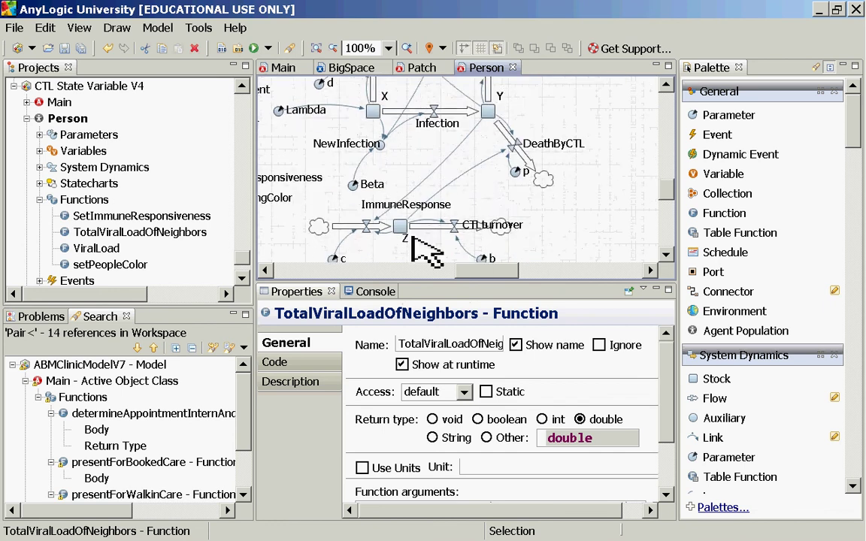
pyautogui.scroll(-1, 400, 218)
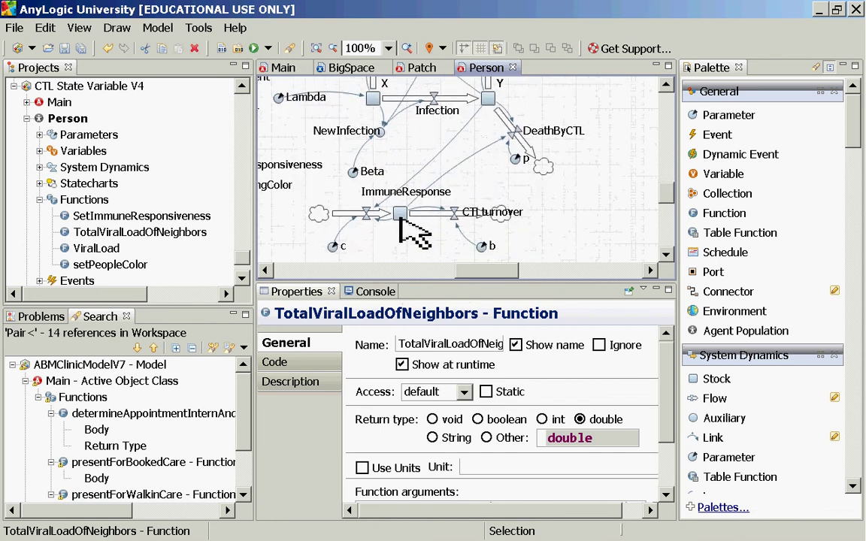
pyautogui.click(404, 215)
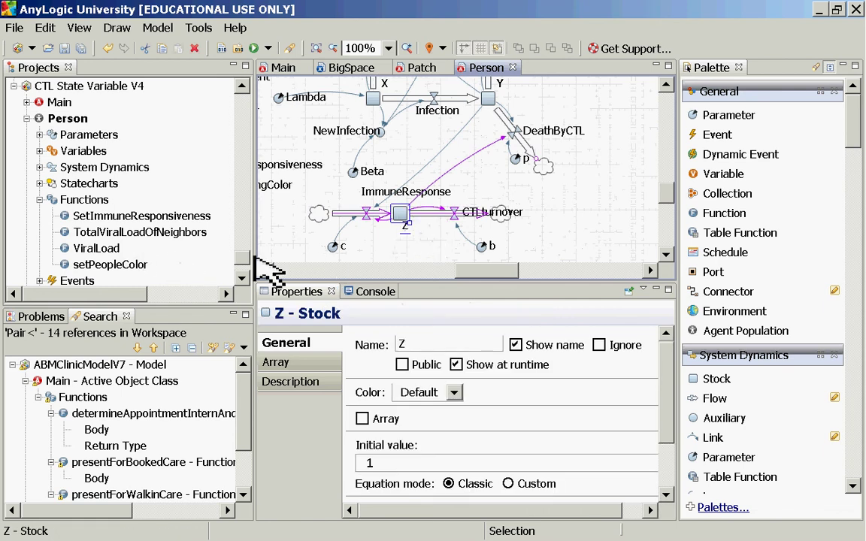
# - Scroll the diagram back and drag the Properties sash down to enlarge the Person diagram
pyautogui.hscroll(-5, 265, 270)
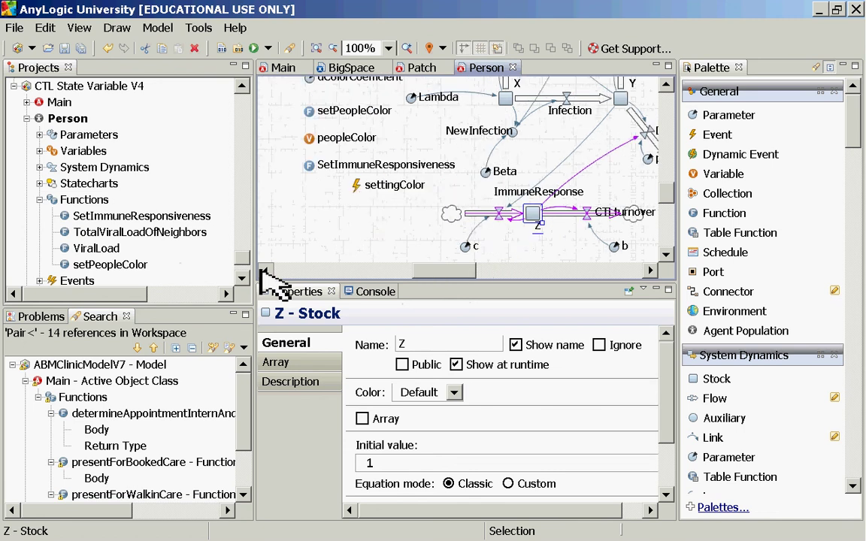
pyautogui.scroll(5, 265, 271)
pyautogui.hscroll(-3, 265, 270)
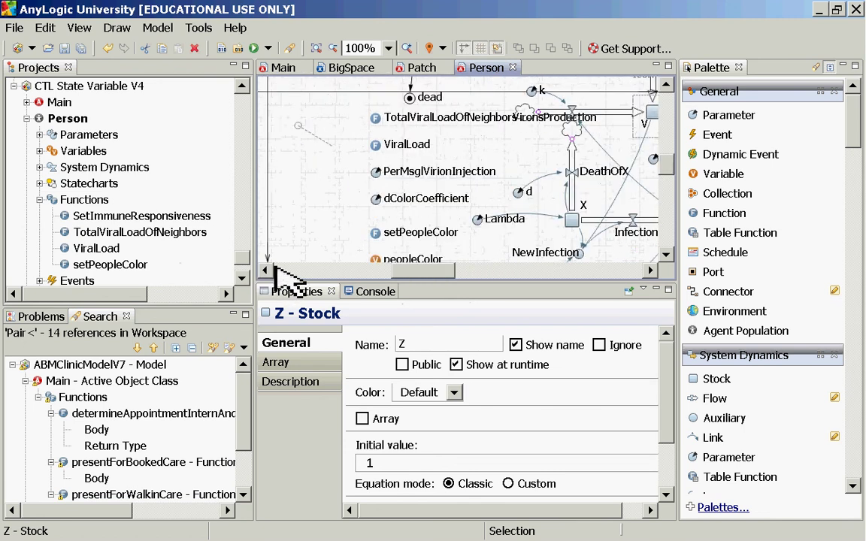
pyautogui.scroll(2, 280, 276)
pyautogui.hscroll(-4, 265, 271)
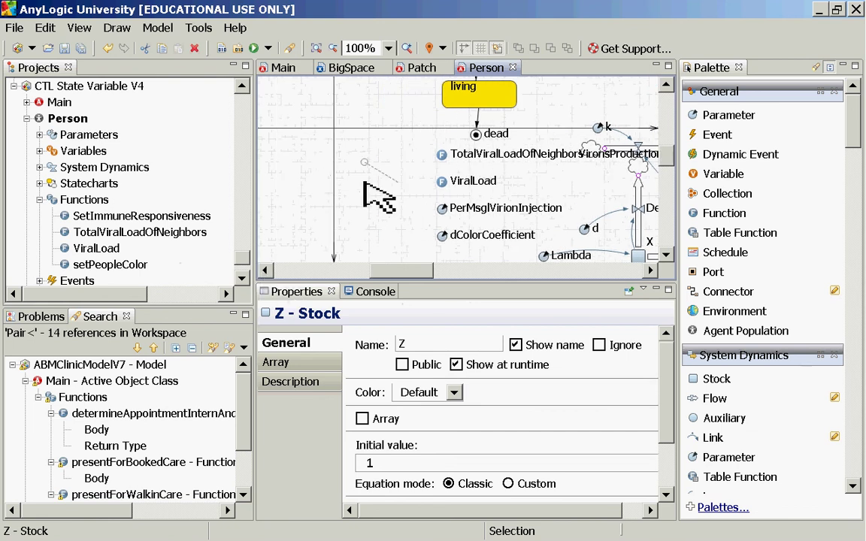
pyautogui.click(666, 86)
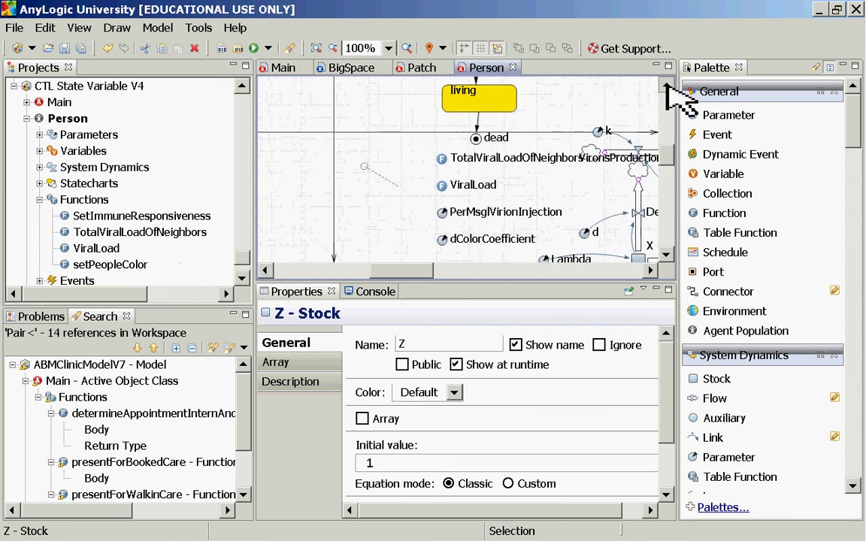
pyautogui.scroll(3, 667, 85)
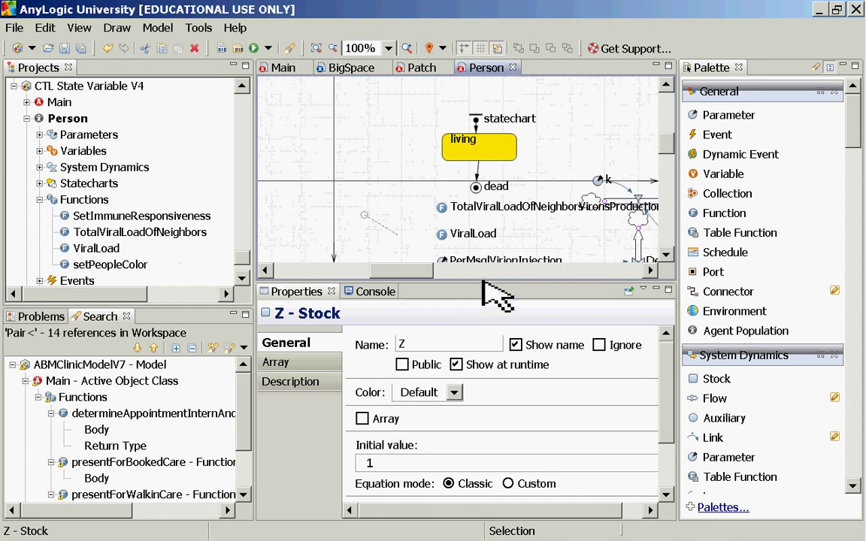
pyautogui.moveTo(481, 285); pyautogui.dragTo(464, 426)
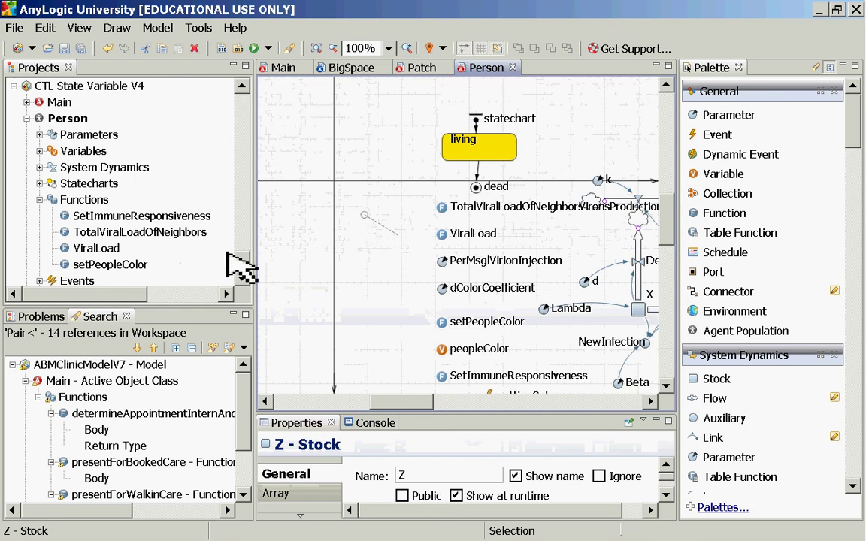
# - Select the tiny Person oval and view its dynamic Radius X/Y of 5*Z and peopleColor fill
pyautogui.click(372, 220)
pyautogui.click(365, 224)
pyautogui.click(364, 216)
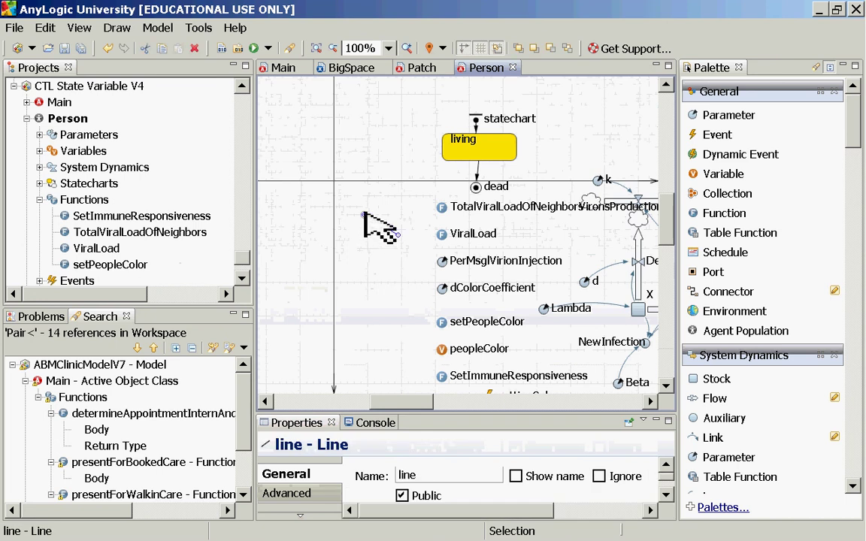
pyautogui.click(365, 218)
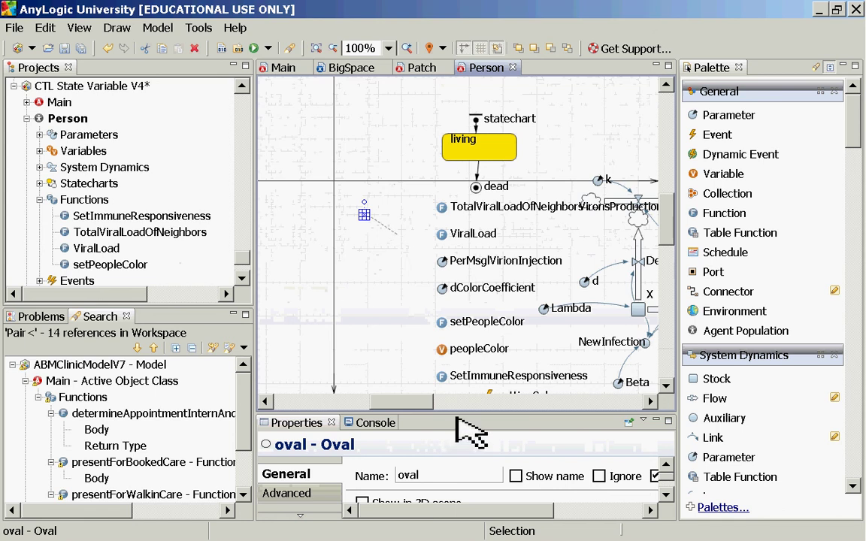
pyautogui.moveTo(452, 414); pyautogui.dragTo(451, 413)
pyautogui.moveTo(482, 189); pyautogui.dragTo(490, 179)
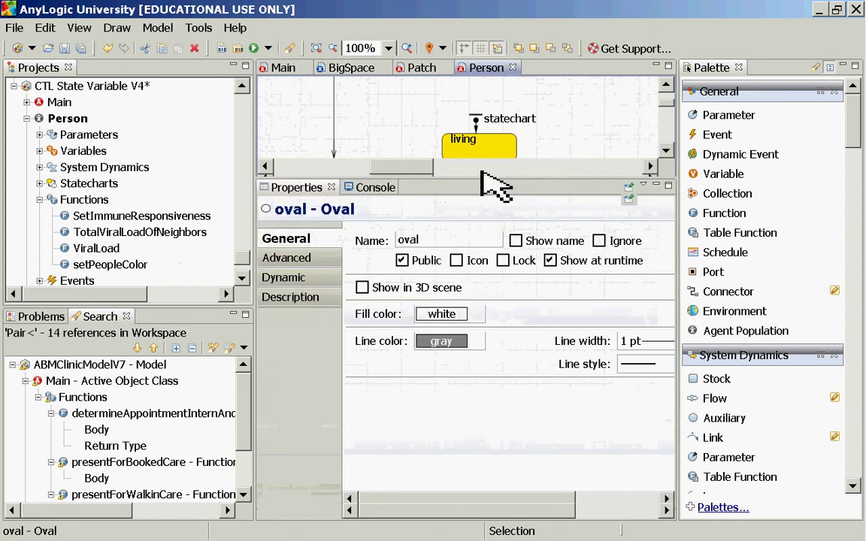
pyautogui.click(315, 275)
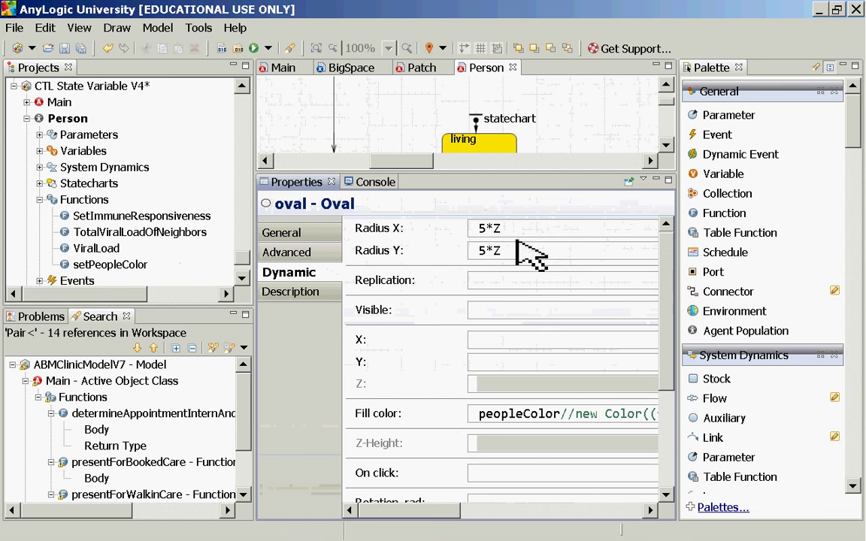
pyautogui.moveTo(499, 181); pyautogui.dragTo(502, 397)
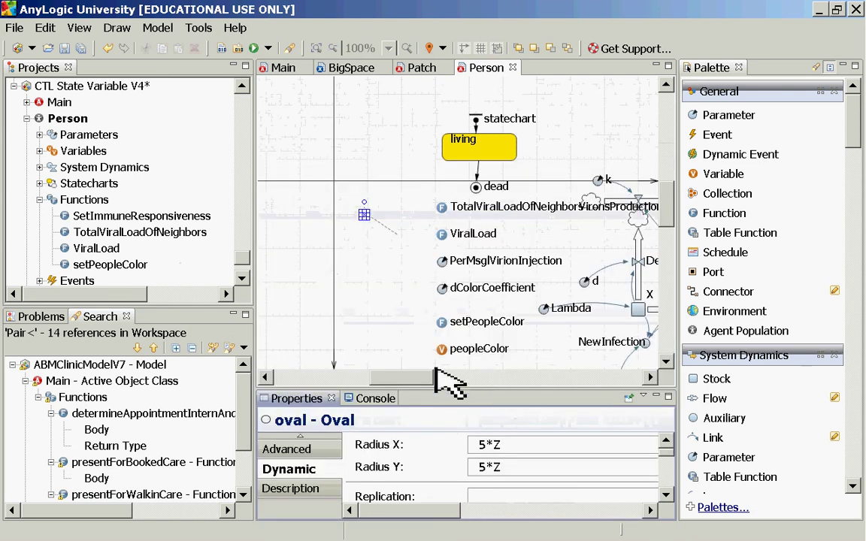
pyautogui.moveTo(423, 379); pyautogui.dragTo(489, 383)
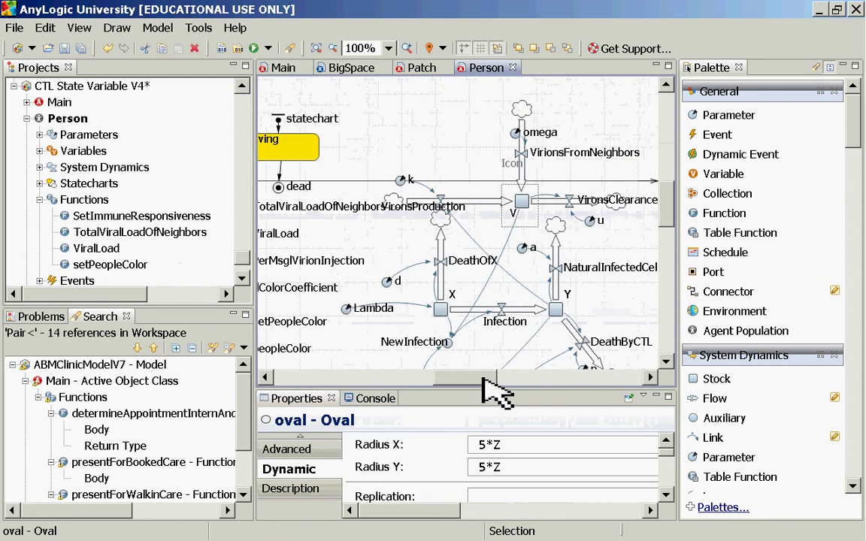
# - Select the settingColor event and shift the view toward the stock-and-flow model
pyautogui.scroll(-3, 667, 363)
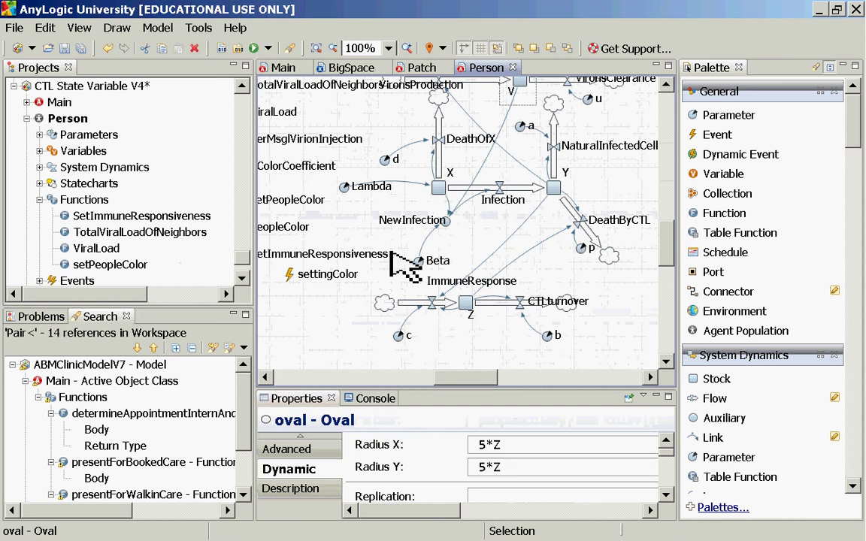
pyautogui.click(289, 276)
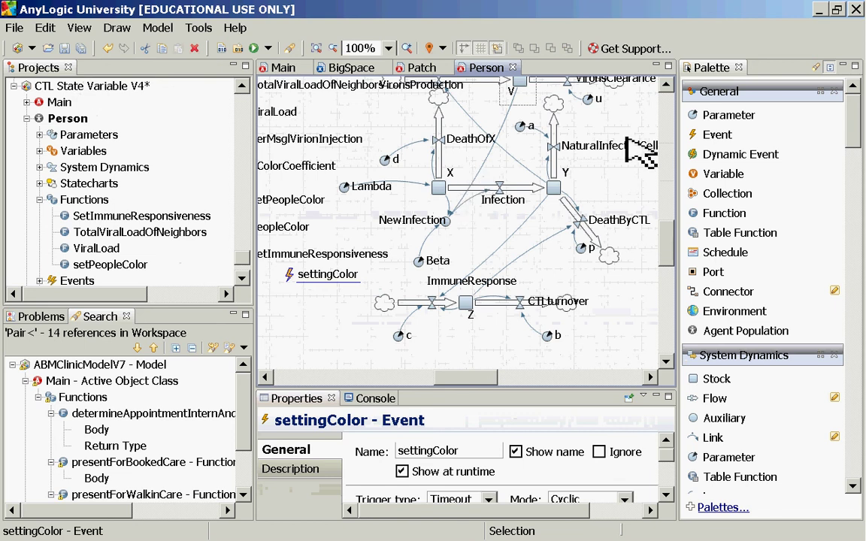
pyautogui.click(667, 94)
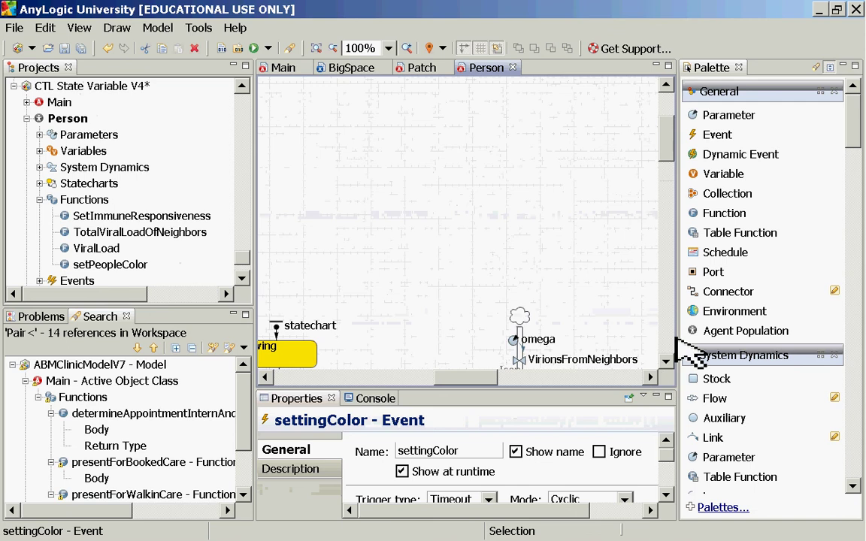
pyautogui.click(666, 342)
# - Open TotalViralLoadOfNeighbors and highlight its getConnections() call in the code
pyautogui.click(139, 232)
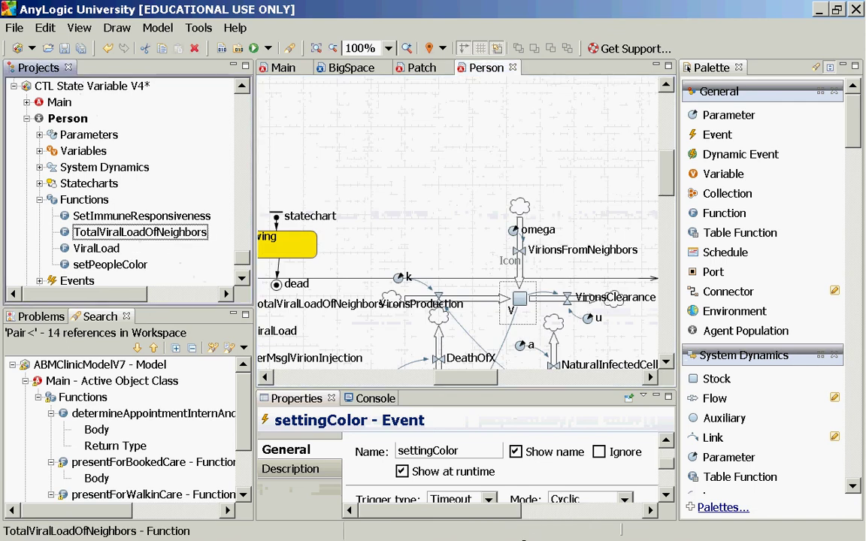
pyautogui.moveTo(448, 510); pyautogui.dragTo(578, 508)
pyautogui.doubleClick(580, 470)
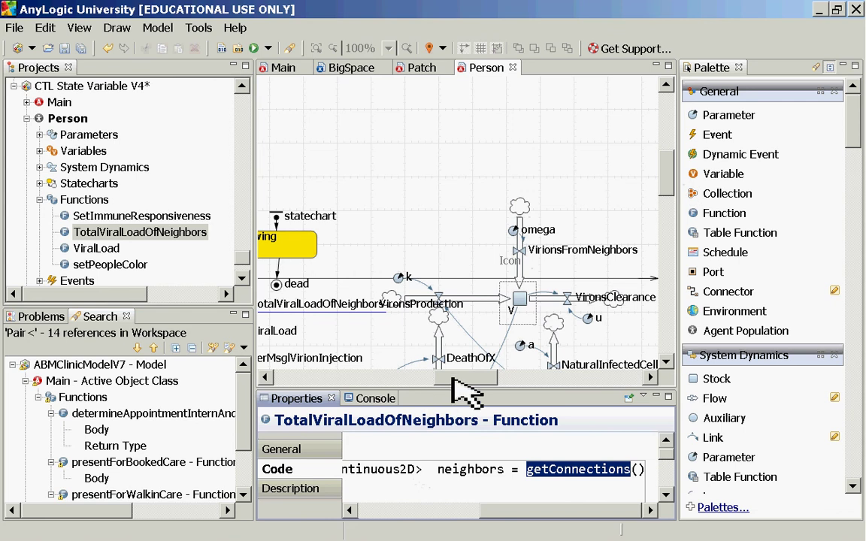
pyautogui.moveTo(455, 384); pyautogui.dragTo(386, 386)
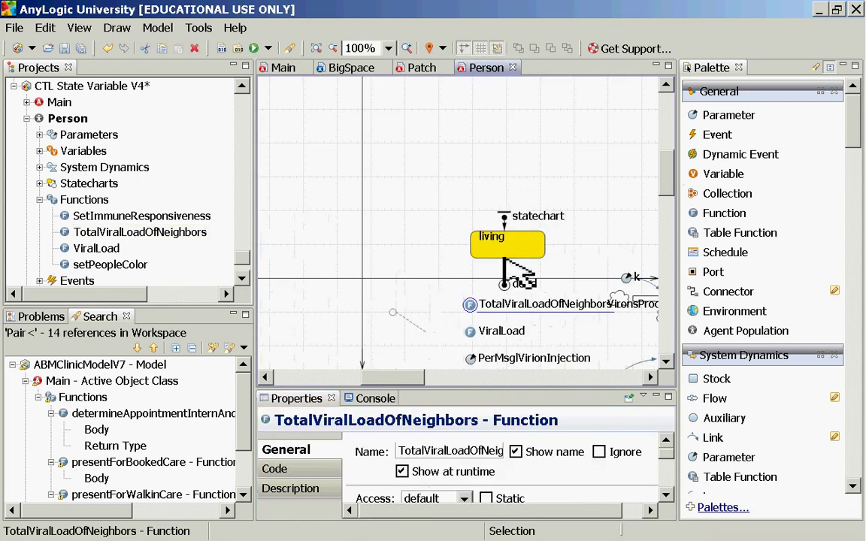
# - Select the living-to-dead transition and view its condition V >= fatalViralLevelThreshold with both states shown
pyautogui.click(508, 269)
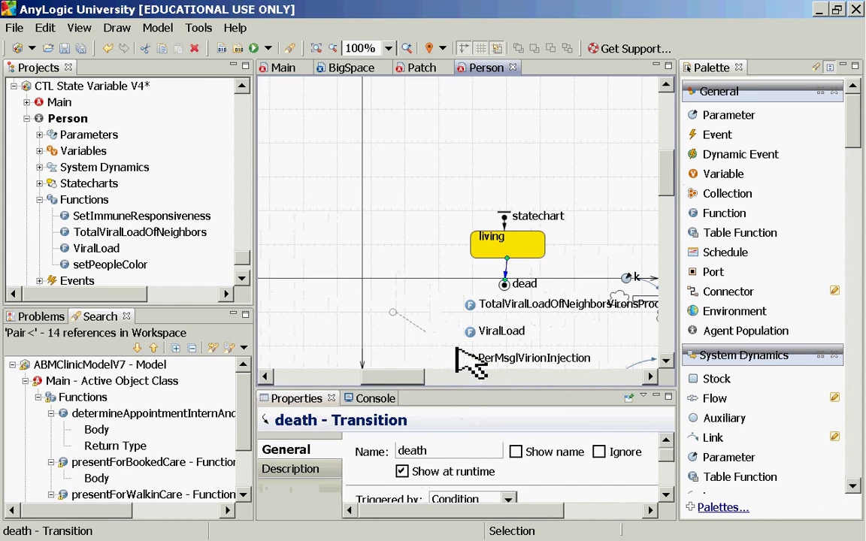
pyautogui.moveTo(463, 388); pyautogui.dragTo(464, 249)
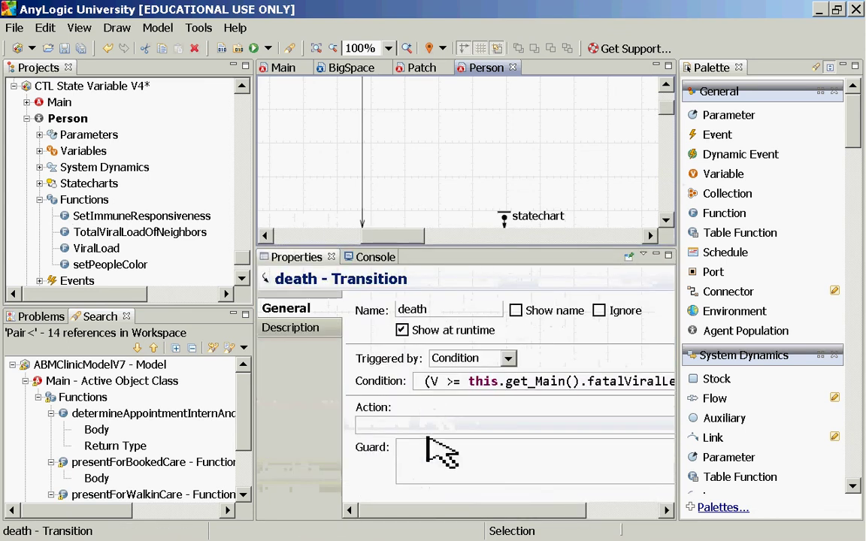
pyautogui.hscroll(3, 530, 512)
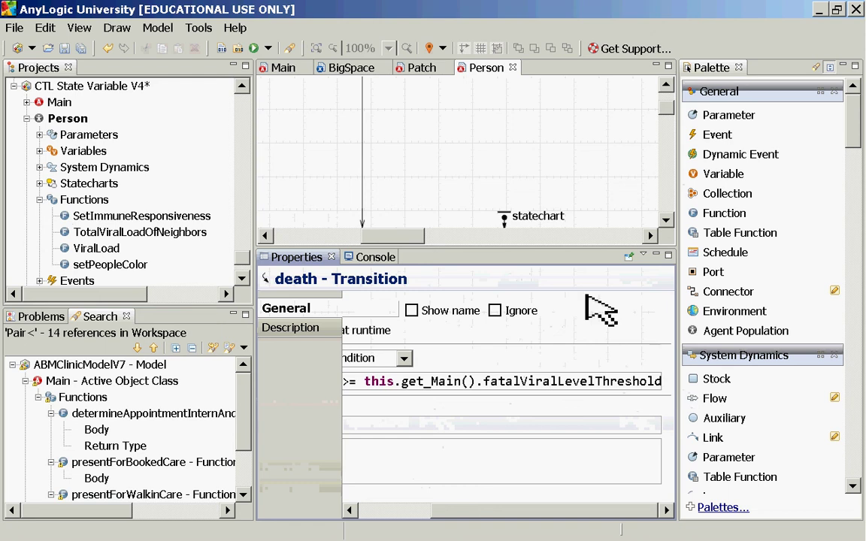
pyautogui.click(666, 221)
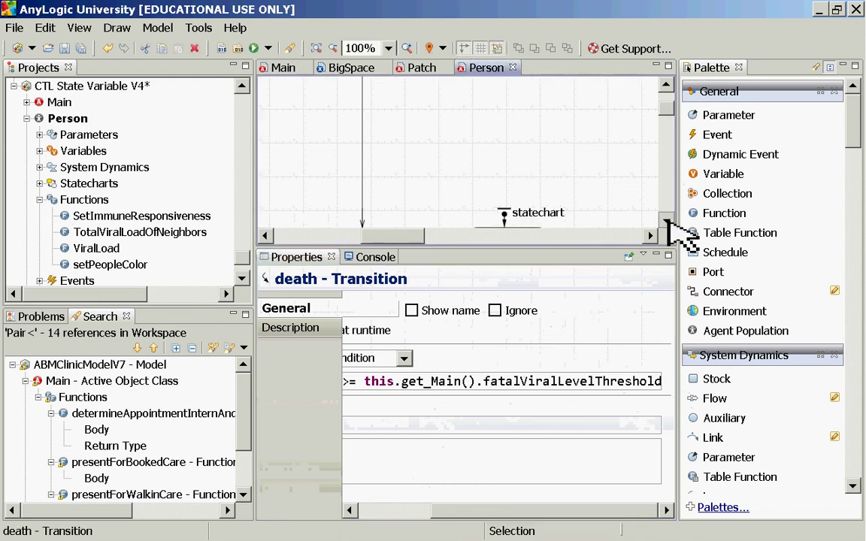
pyautogui.click(666, 223)
pyautogui.click(666, 222)
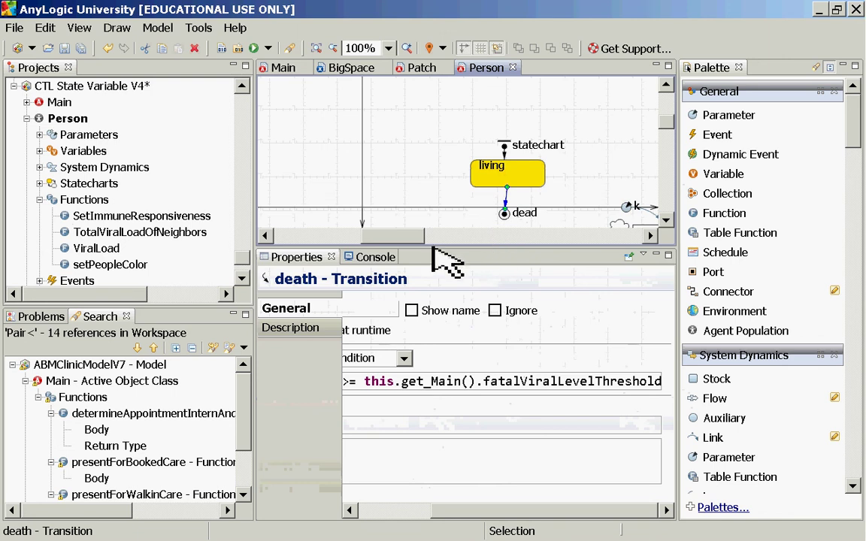
# - Close the CTL State Variable V4 project, discarding its unsaved changes
pyautogui.rightClick(72, 88)
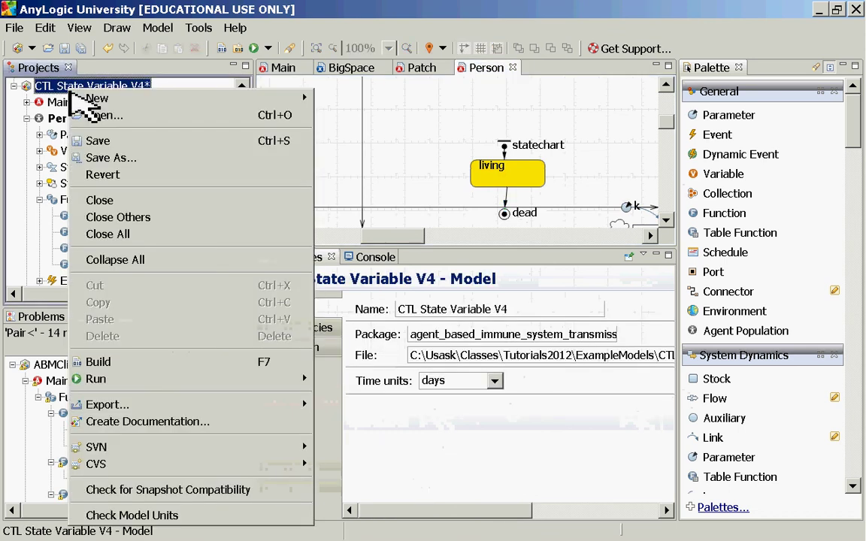
pyautogui.click(89, 203)
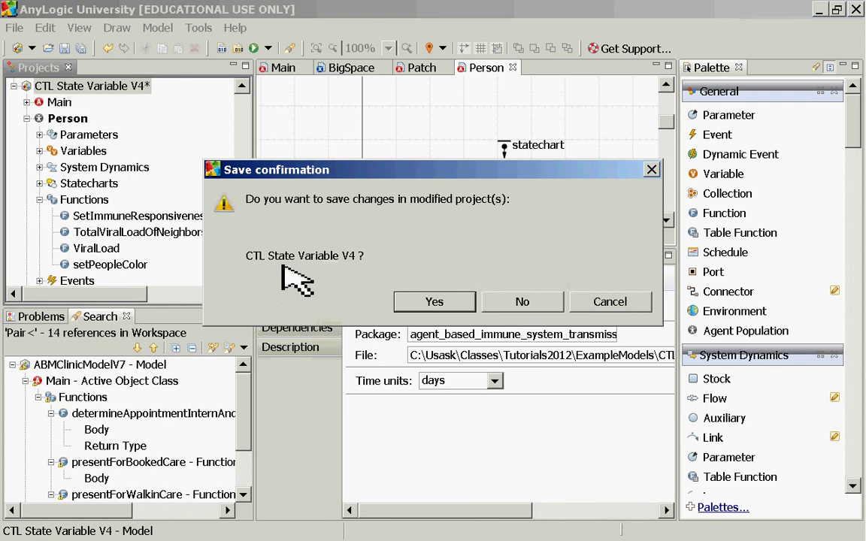
pyautogui.click(540, 304)
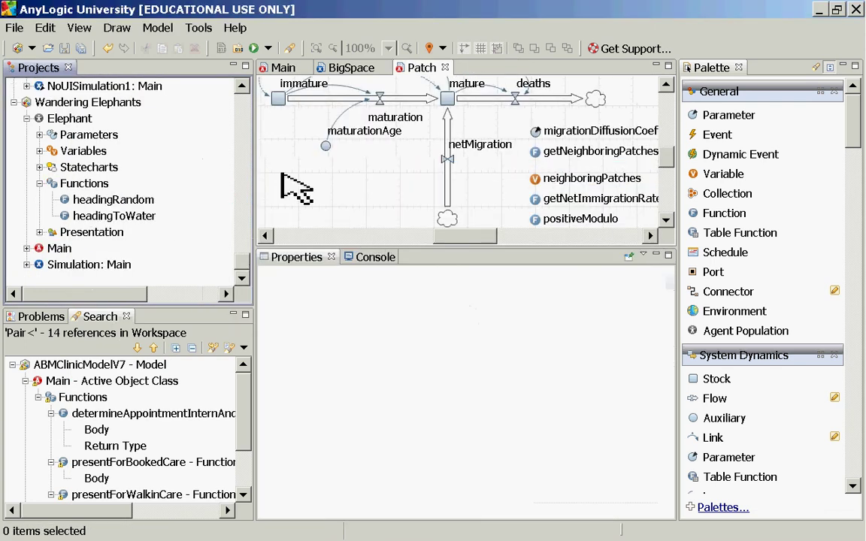
# - Switch to the lecture slides and back with Alt+Tab
pyautogui.hotkey('alt', 'Tab')
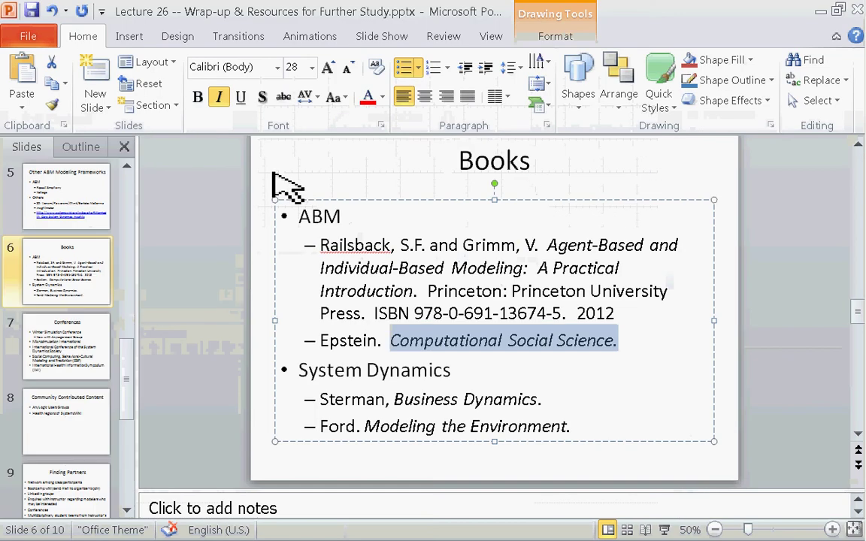
pyautogui.hotkey('alt', 'Tab')
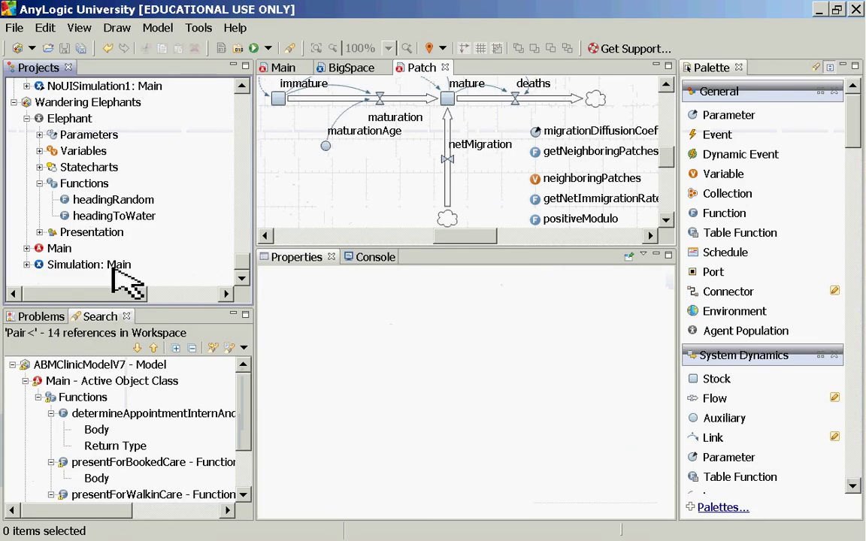
pyautogui.hotkey('alt', 'Tab')
pyautogui.hotkey('alt', 'Tab')
pyautogui.hotkey('alt', 'Tab')
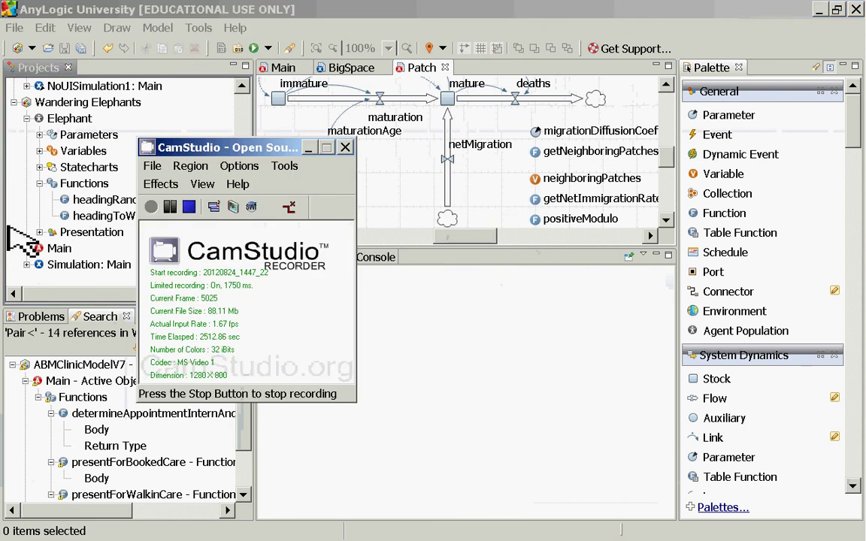